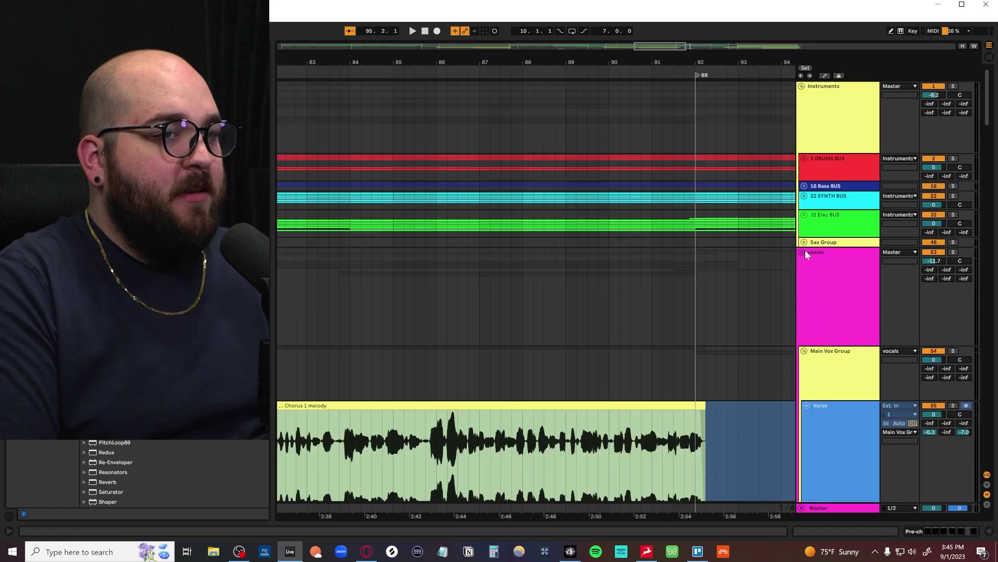
# Step: Fold the vocals group and unfold the 32 Elec BUS and 22 SYNTH BUS groups
pyautogui.click(802, 253)
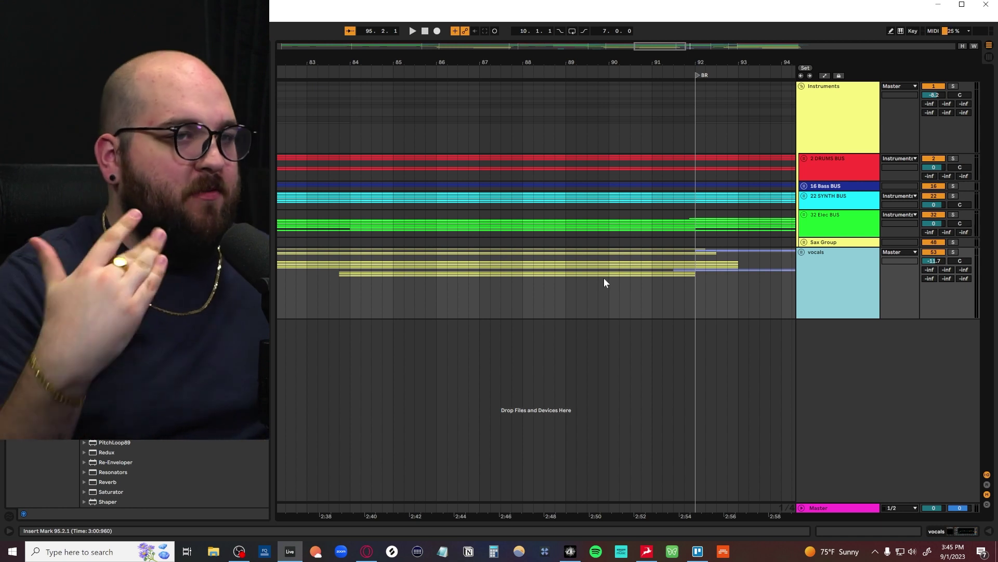
pyautogui.click(804, 215)
pyautogui.click(804, 196)
pyautogui.scroll(-5, 973, 185)
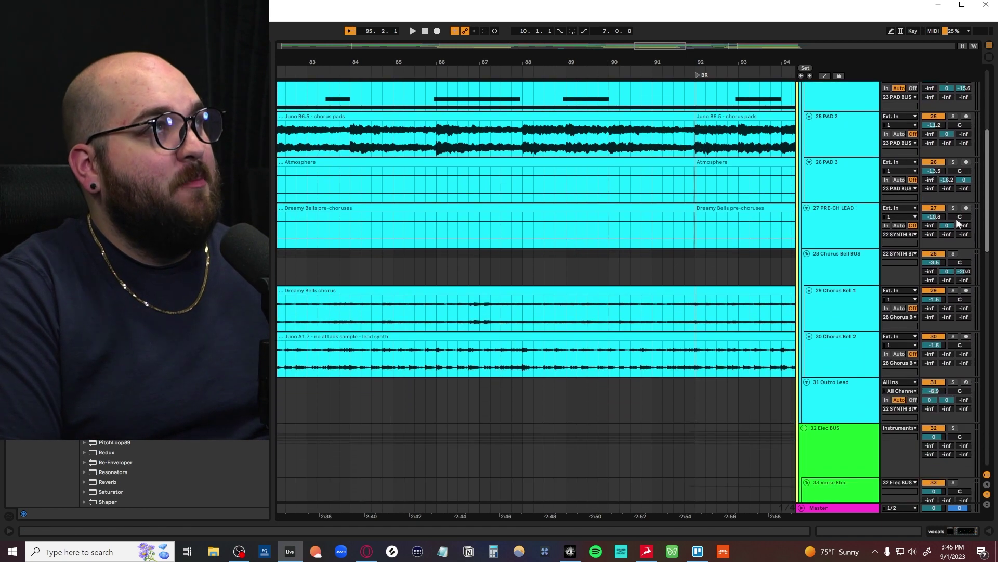
pyautogui.scroll(-5, 561, 304)
pyautogui.scroll(3, 535, 305)
pyautogui.scroll(2, 532, 304)
pyautogui.scroll(3, 533, 308)
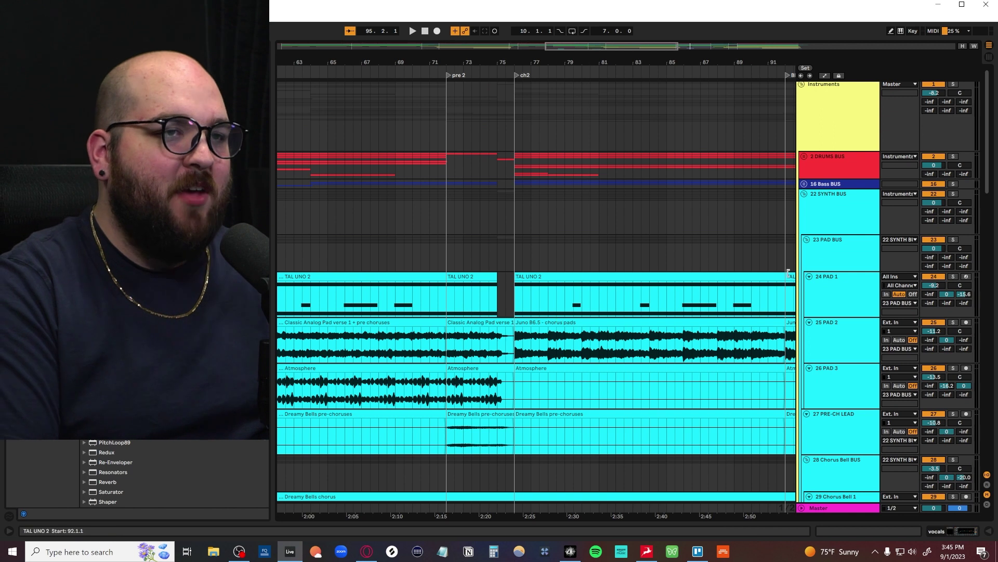
# Step: Solo the synth and electric guitar buses together and play chorus 2 from bar 76 while looking through the guitar tracks
pyautogui.scroll(-6, 977, 292)
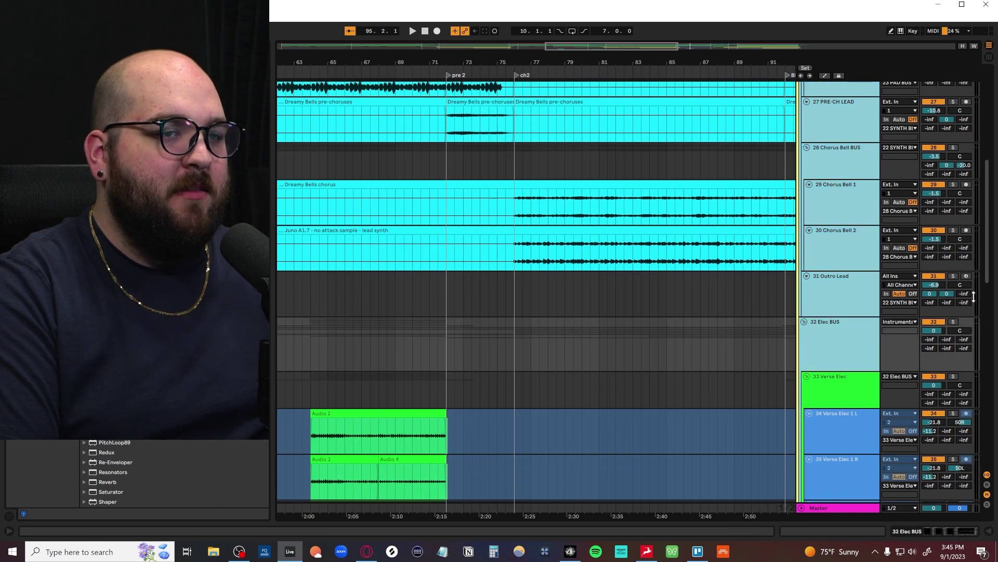
pyautogui.click(954, 322)
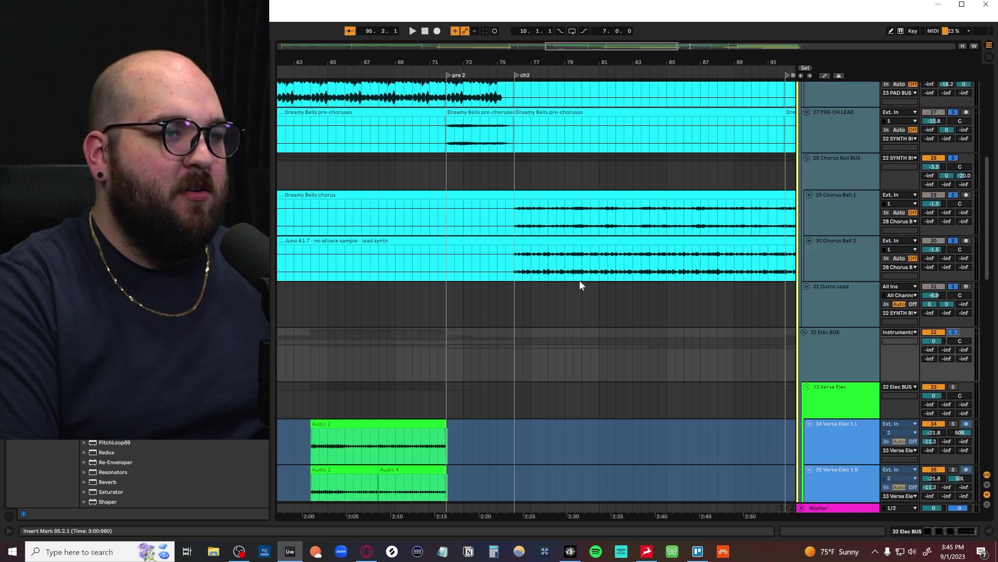
pyautogui.click(508, 277)
pyautogui.press('space')
pyautogui.scroll(-5, 631, 336)
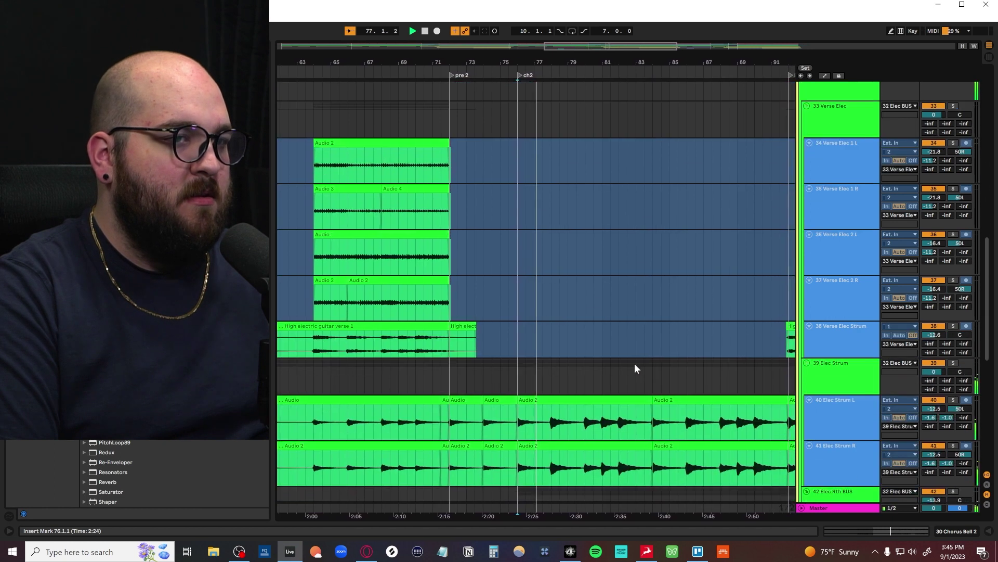
pyautogui.scroll(-4, 635, 364)
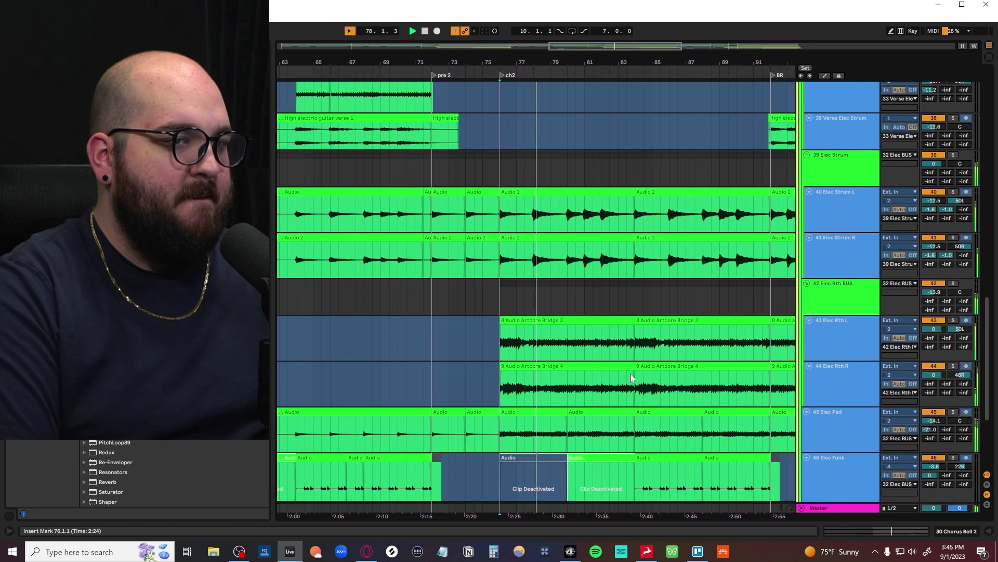
pyautogui.scroll(-3, 630, 374)
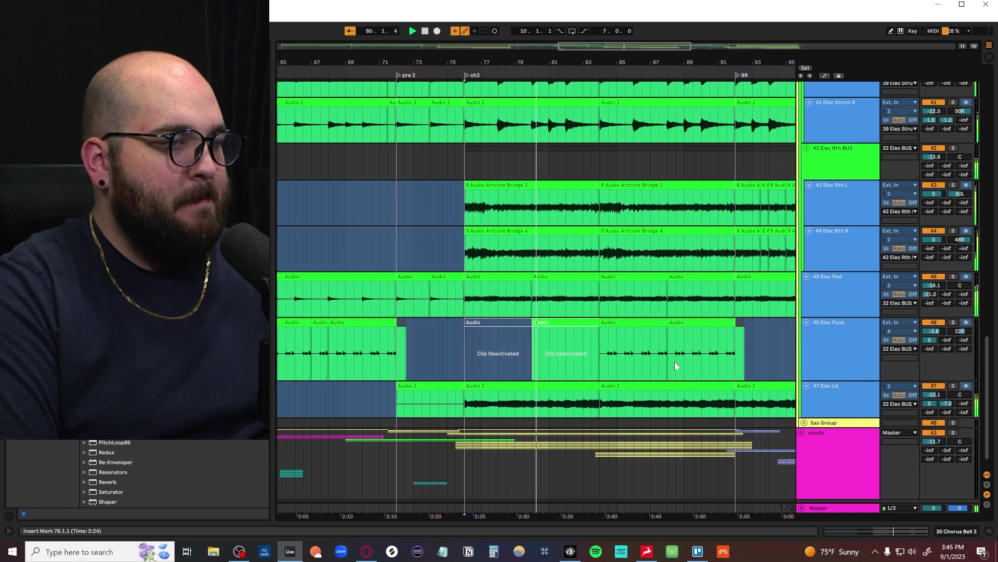
pyautogui.scroll(3, 697, 364)
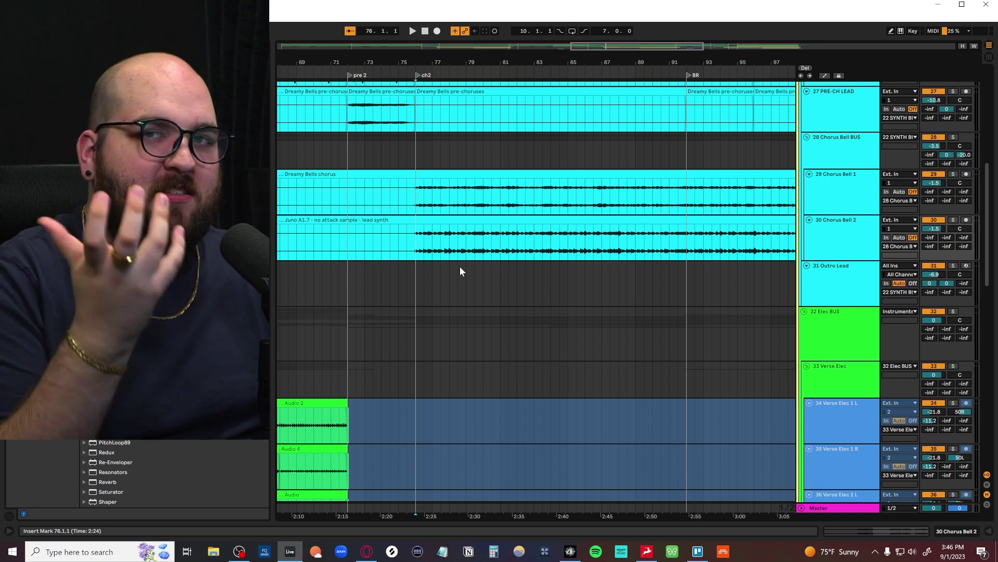
# Step: Audition the 25 PAD 2 chorus pads on their own from bar 76, with bars 76 to 92 selected, then end the solo
pyautogui.scroll(8, 425, 276)
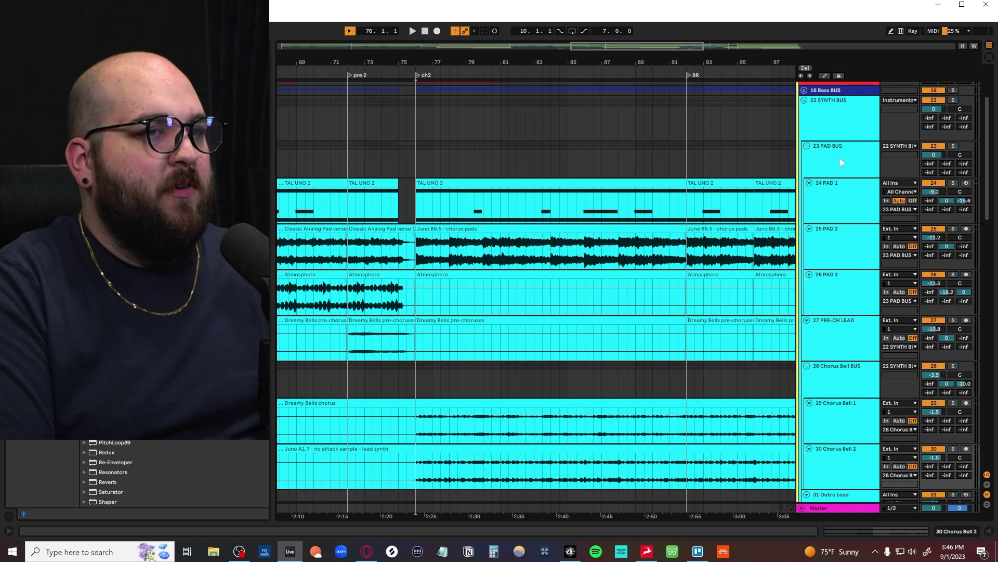
pyautogui.click(840, 159)
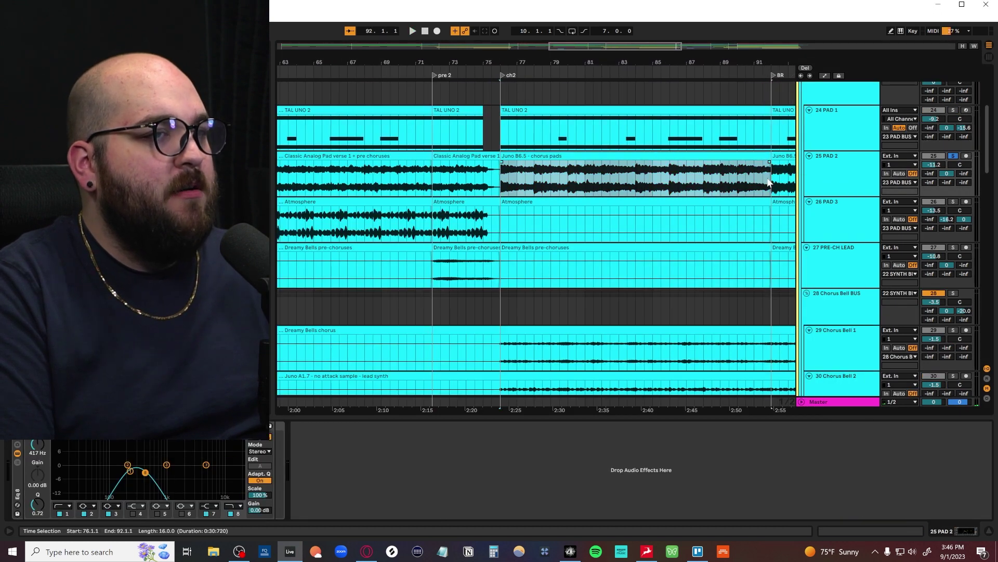
pyautogui.press('z')
pyautogui.press('space')
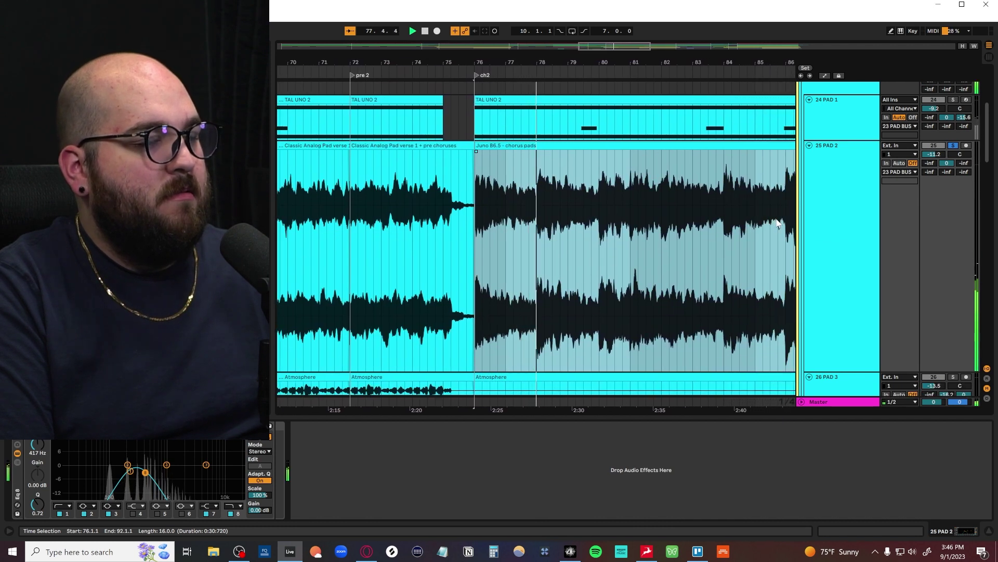
pyautogui.press('x')
pyautogui.press('space')
pyautogui.click(953, 157)
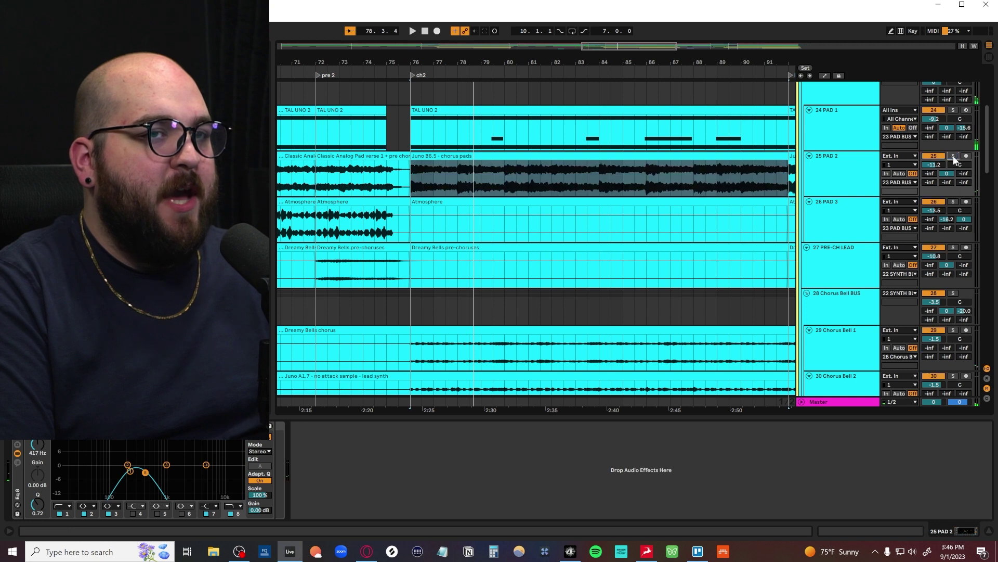
# Step: Enlarge the Chorus Bell 1 and Chorus Bell 2 tracks and play them from bar 76
pyautogui.scroll(-3, 506, 244)
pyautogui.press('z')
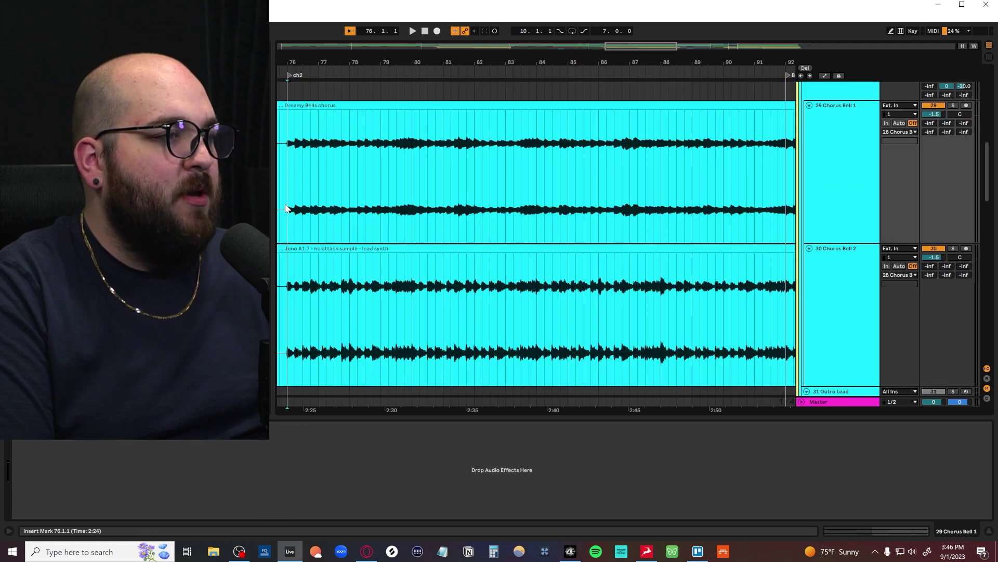
pyautogui.press('space')
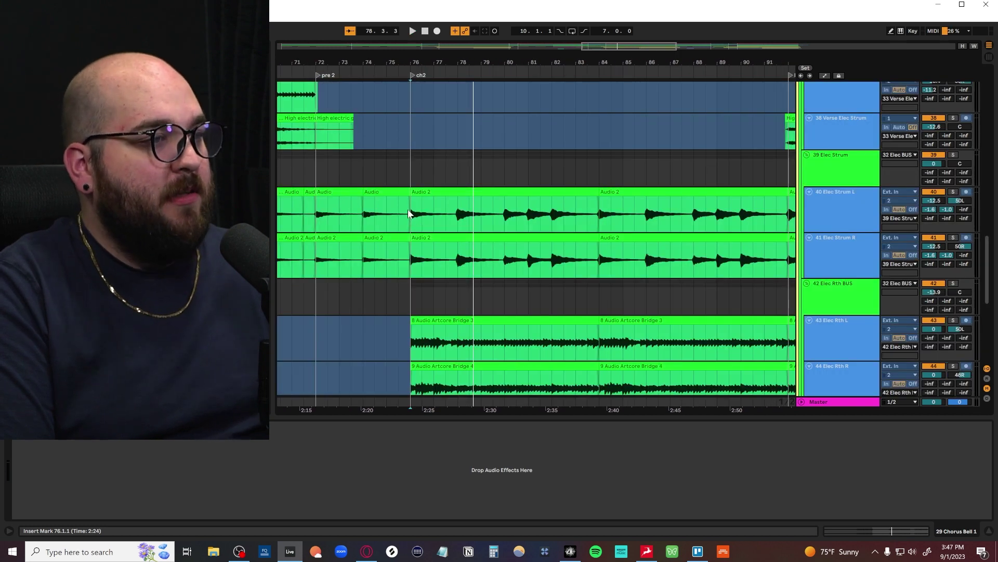
# Step: Select the Elec Strum L and R clips across chorus 2 and play the soloed 39 Elec Strum group from bar 76
pyautogui.click(789, 258)
pyautogui.press('space')
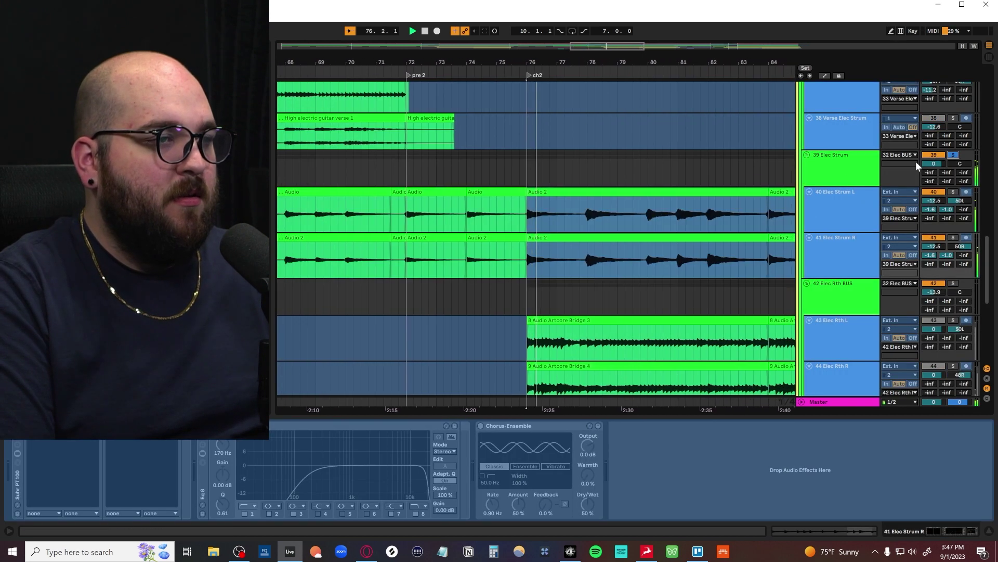
pyautogui.click(837, 184)
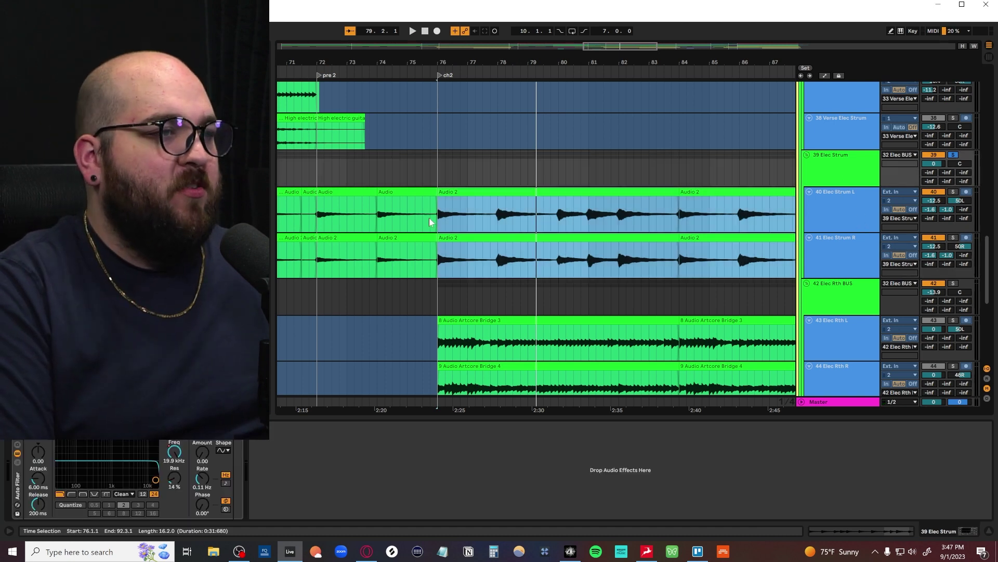
pyautogui.click(434, 220)
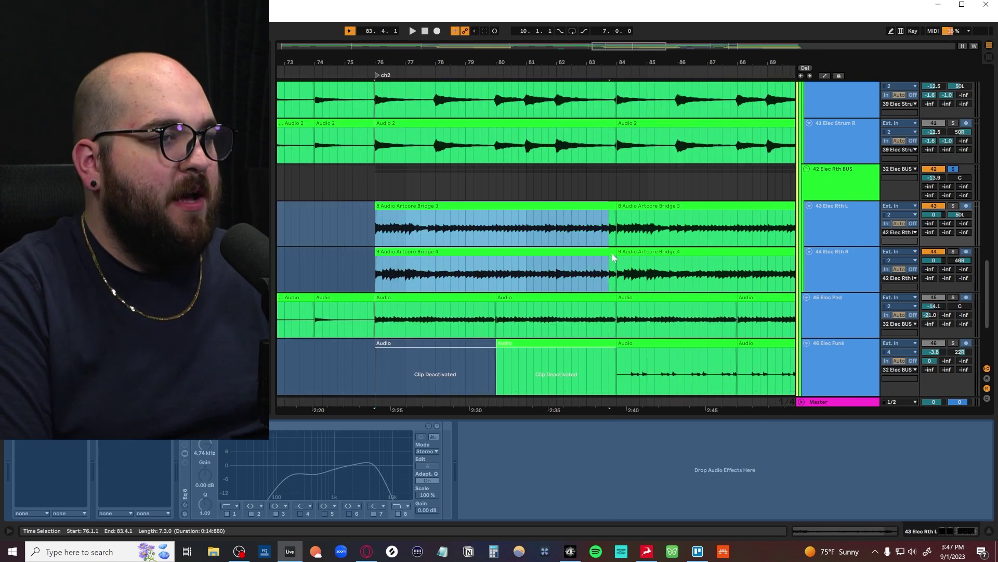
# Step: Select bars 76 to 84 of Elec Rth L and R, enlarge them and play the rhythm guitars
pyautogui.moveTo(613, 254); pyautogui.dragTo(616, 252)
pyautogui.press('z')
pyautogui.press('space')
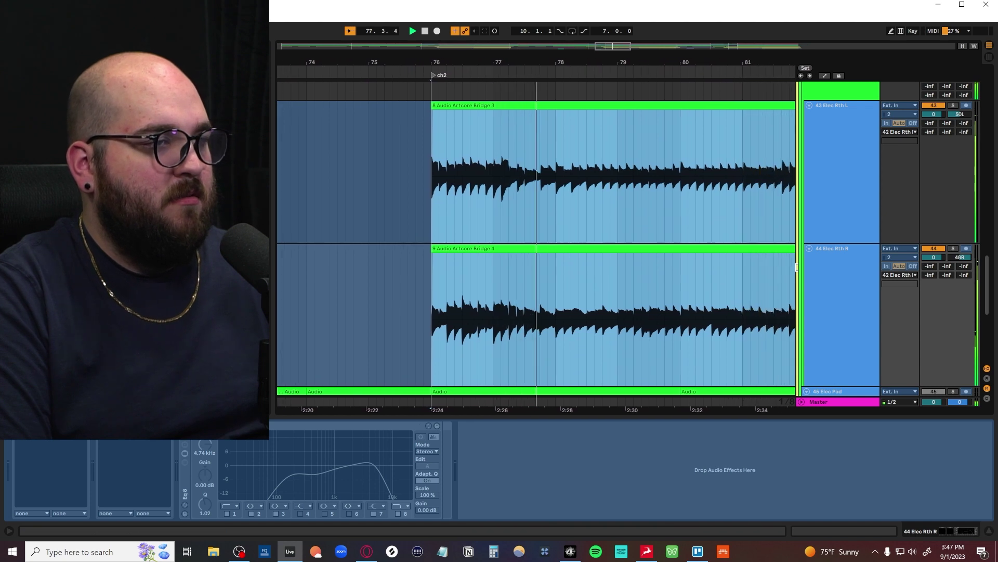
pyautogui.press('space')
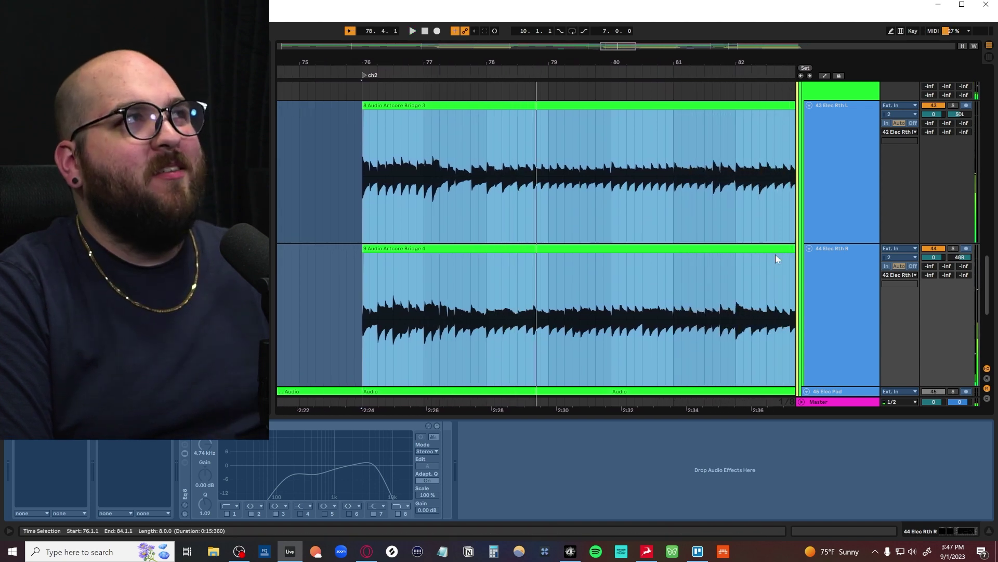
pyautogui.press('x')
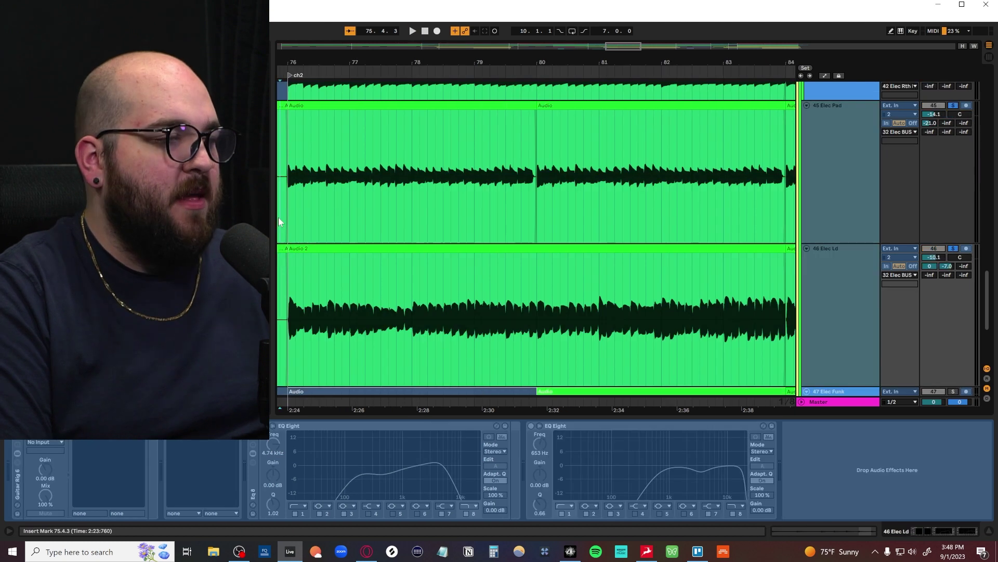
# Step: Play the soloed Elec Pad and Elec Ld tracks from the start of chorus 2 and restore their normal track view
pyautogui.click(295, 218)
pyautogui.click(286, 217)
pyautogui.press('space')
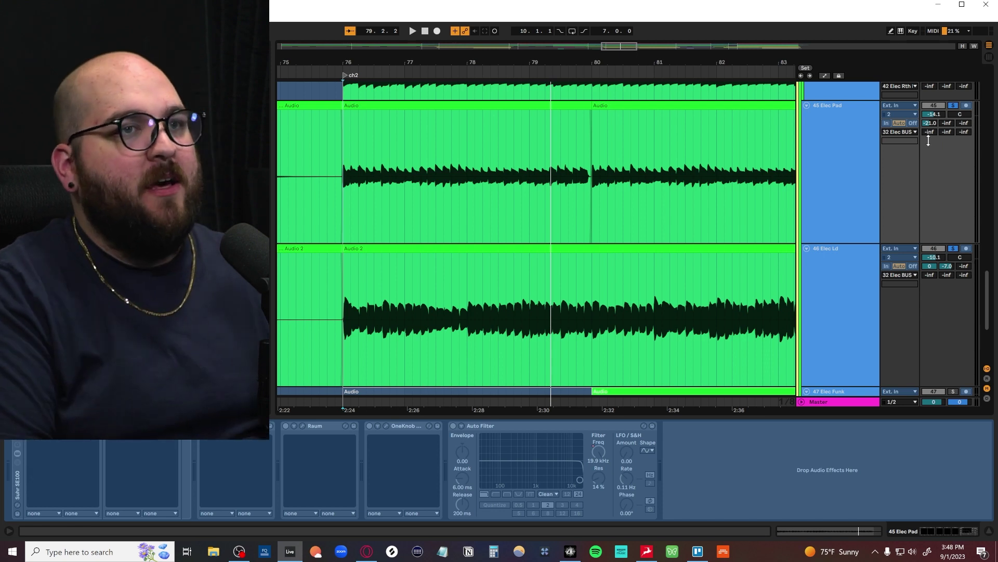
pyautogui.click(537, 226)
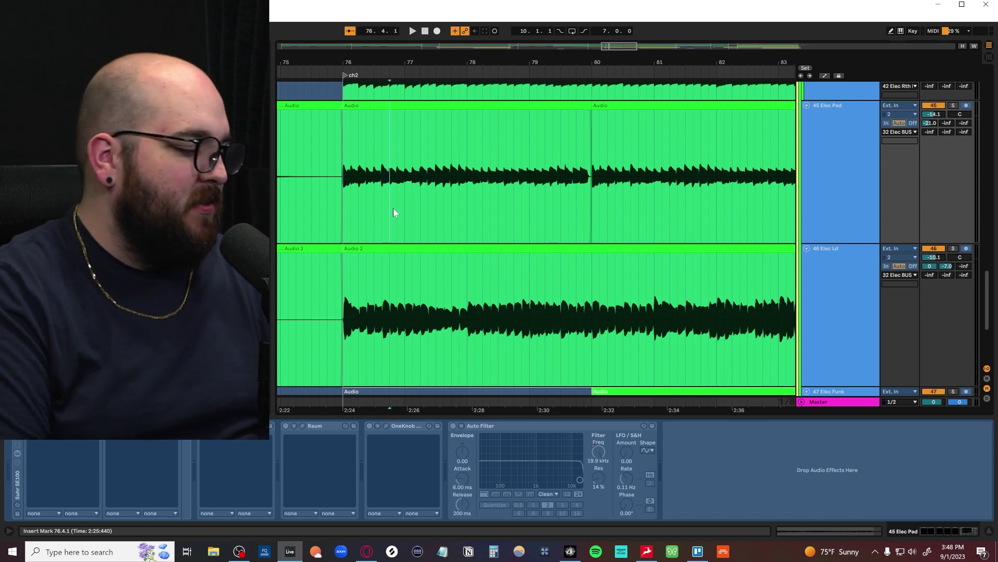
pyautogui.press('x')
# Step: Compare guitar layers by selecting bars 76–84 from Elec Rth to Elec Ld, bars 76–80 of Elec Rth, and bars 76–78 of Elec Strum
pyautogui.moveTo(335, 192); pyautogui.dragTo(761, 306)
pyautogui.scroll(3, 729, 312)
pyautogui.scroll(-3, 411, 280)
pyautogui.scroll(3, 413, 280)
pyautogui.scroll(-2, 412, 276)
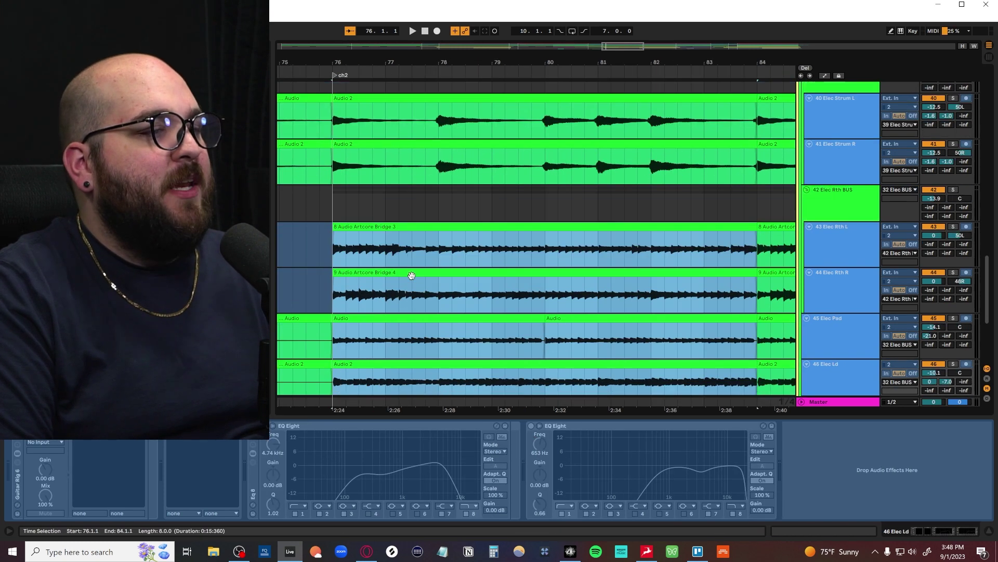
pyautogui.click(411, 247)
pyautogui.moveTo(336, 253); pyautogui.dragTo(539, 300)
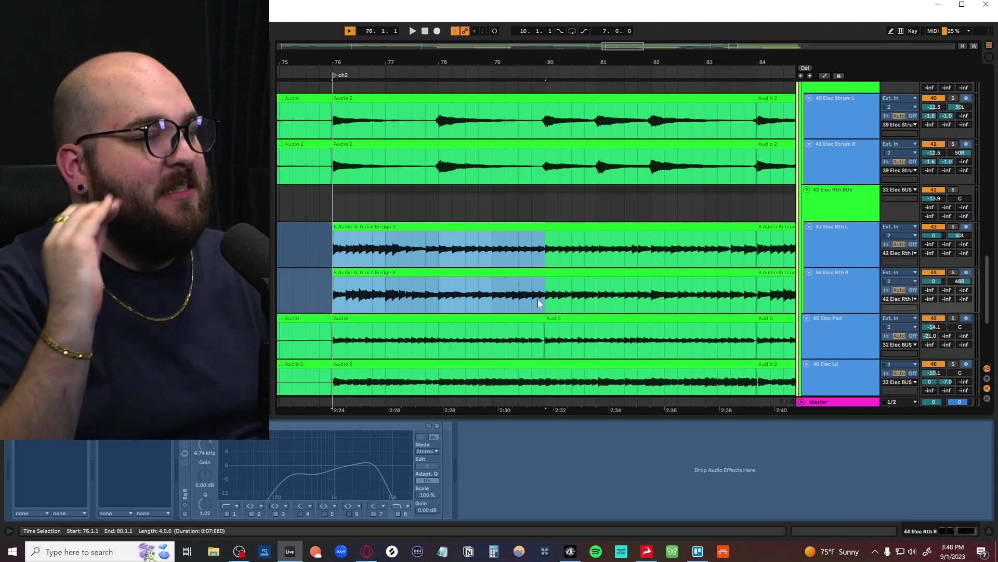
pyautogui.moveTo(329, 131); pyautogui.dragTo(438, 156)
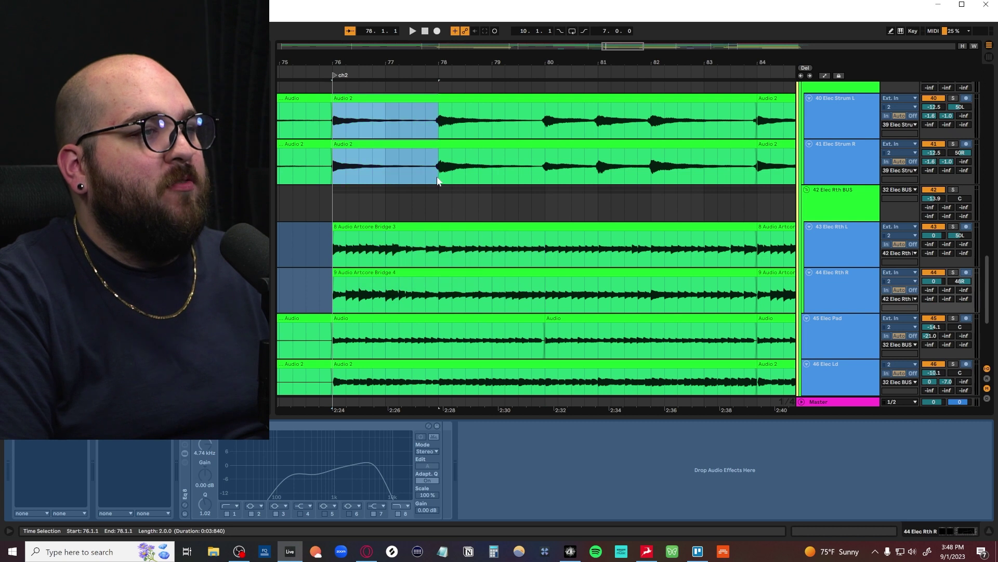
# Step: Select the opening bars of chorus 2 on the Chorus Bell tracks and then on 24 PAD 1
pyautogui.scroll(2, 424, 195)
pyautogui.scroll(10, 325, 278)
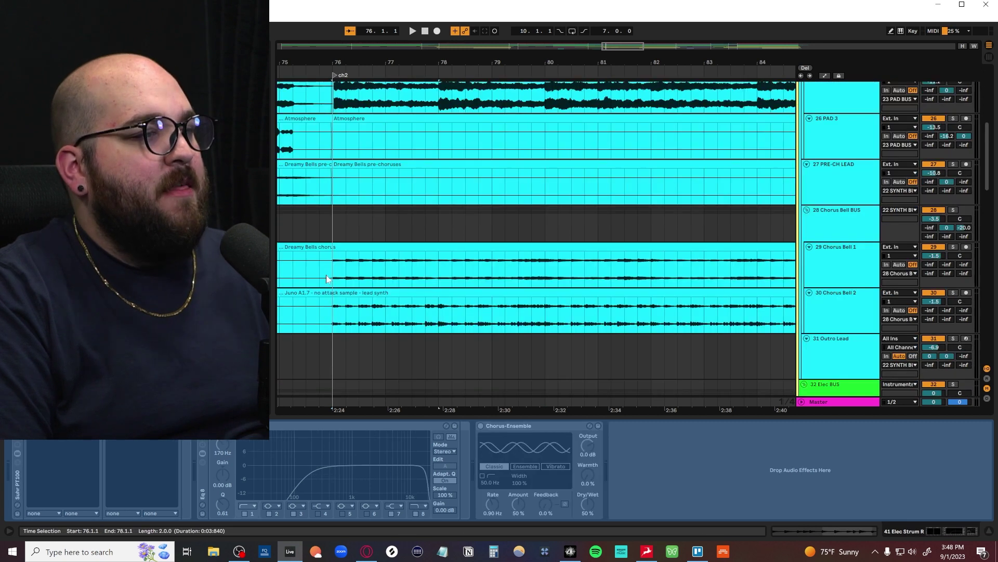
pyautogui.keyDown('shift'); pyautogui.click(534, 305); pyautogui.keyUp('shift')
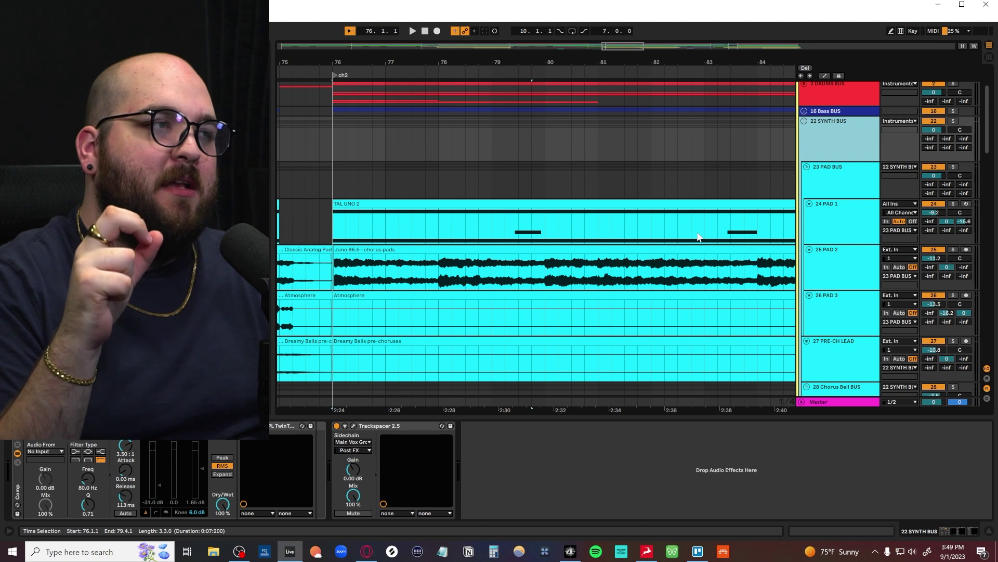
pyautogui.scroll(-1, 500, 201)
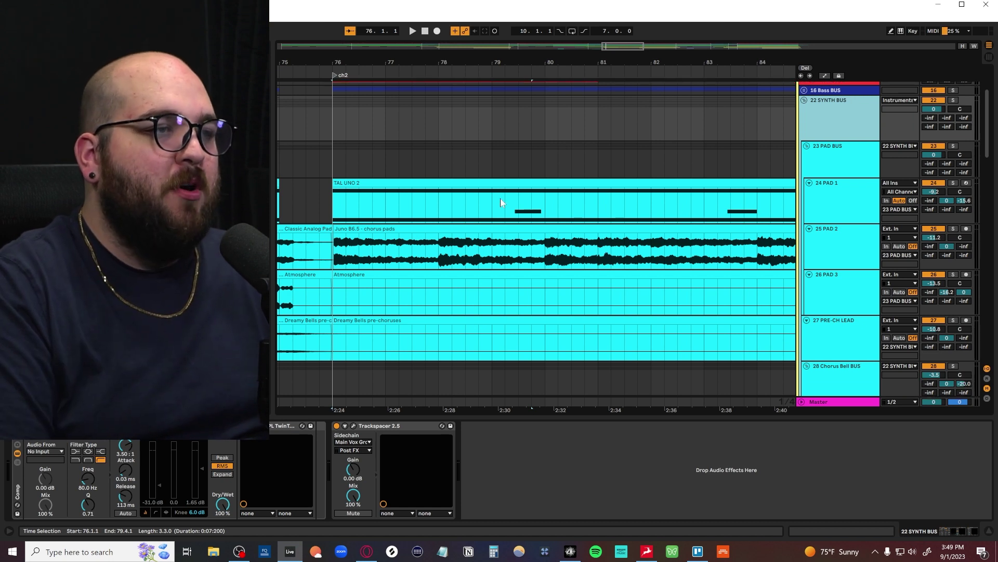
pyautogui.click(581, 197)
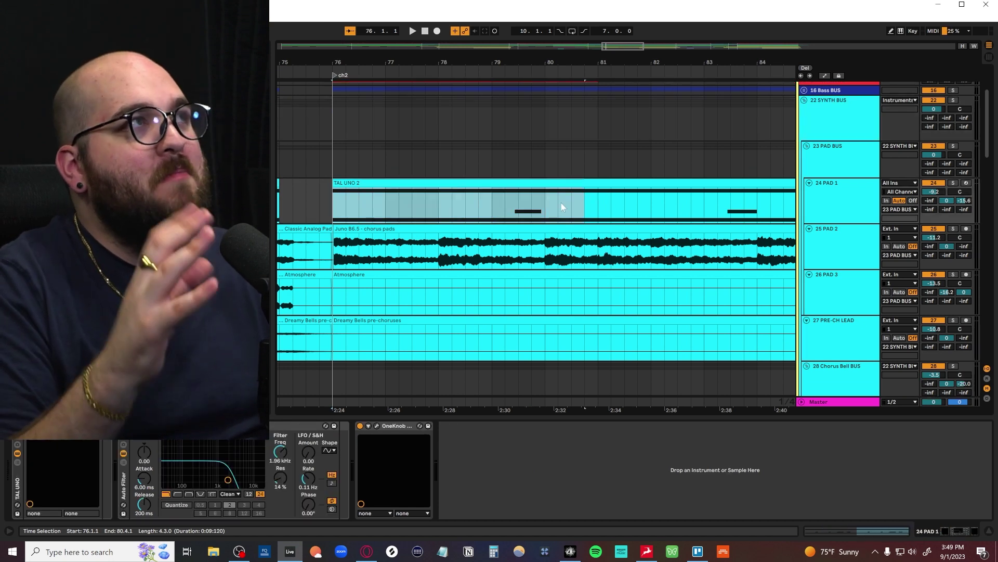
# Step: Review the chorus 2 bell and guitar tracks and bring up the device chain of 25 PAD 2
pyautogui.scroll(-20, 560, 203)
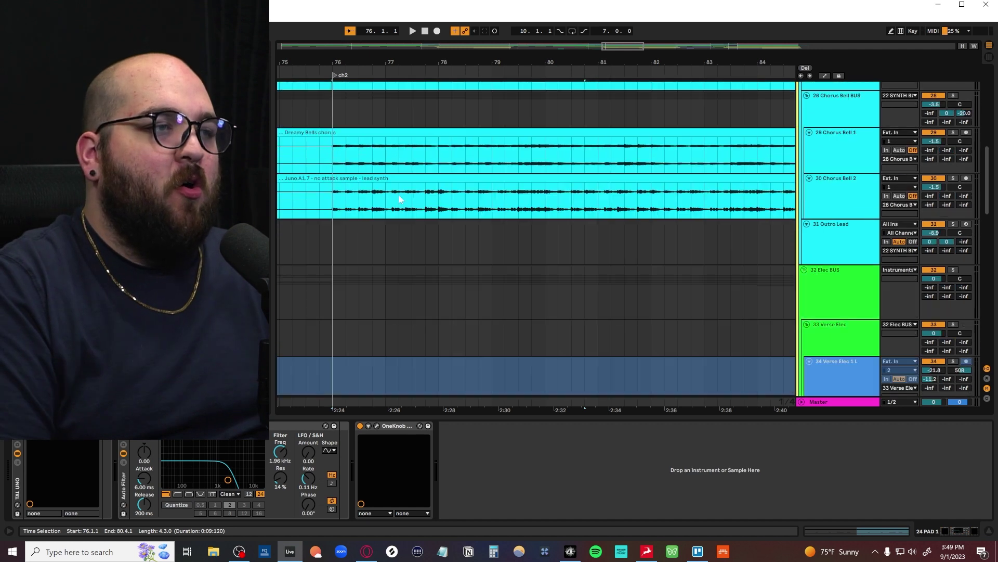
pyautogui.scroll(-8, 454, 238)
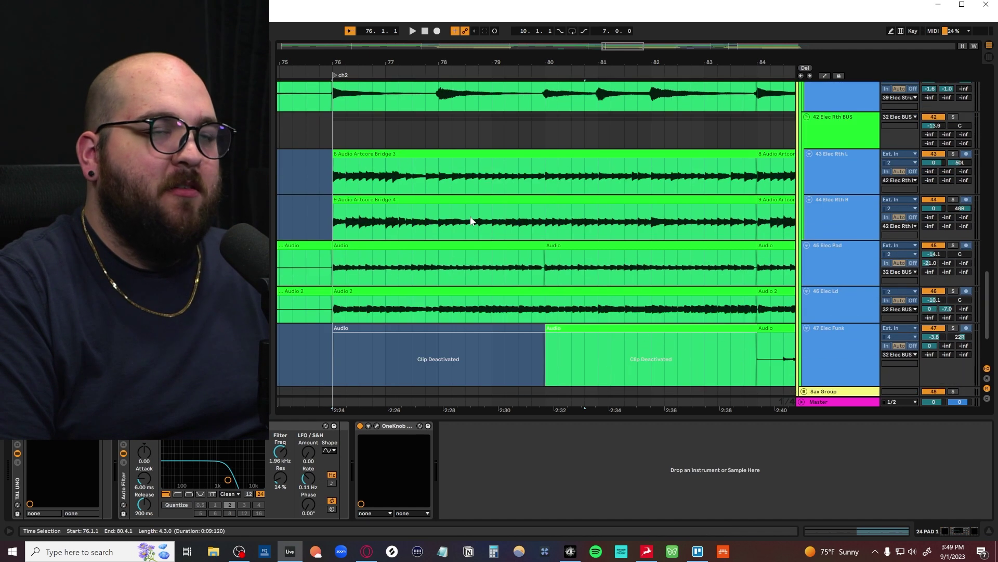
pyautogui.scroll(2, 474, 225)
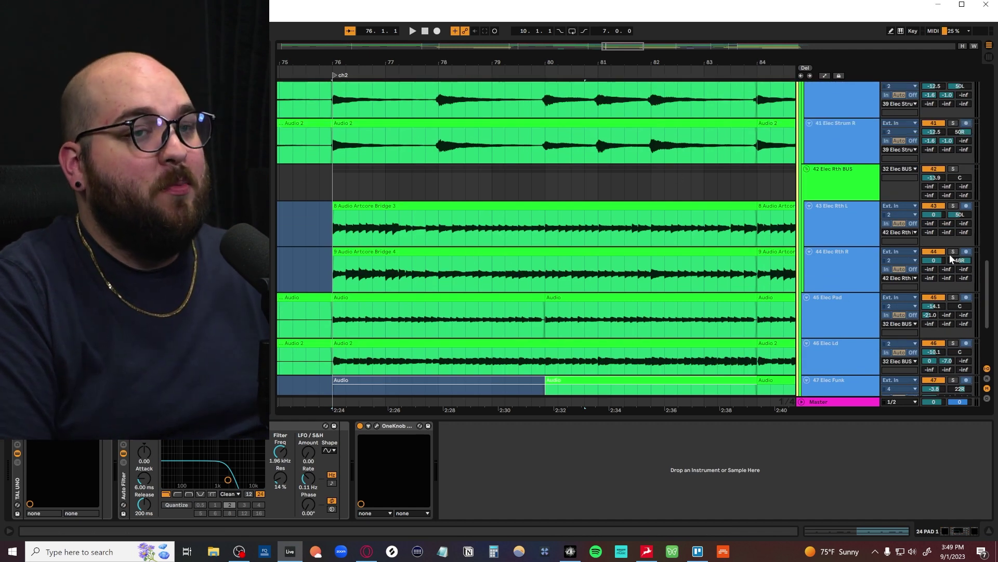
pyautogui.scroll(15, 383, 222)
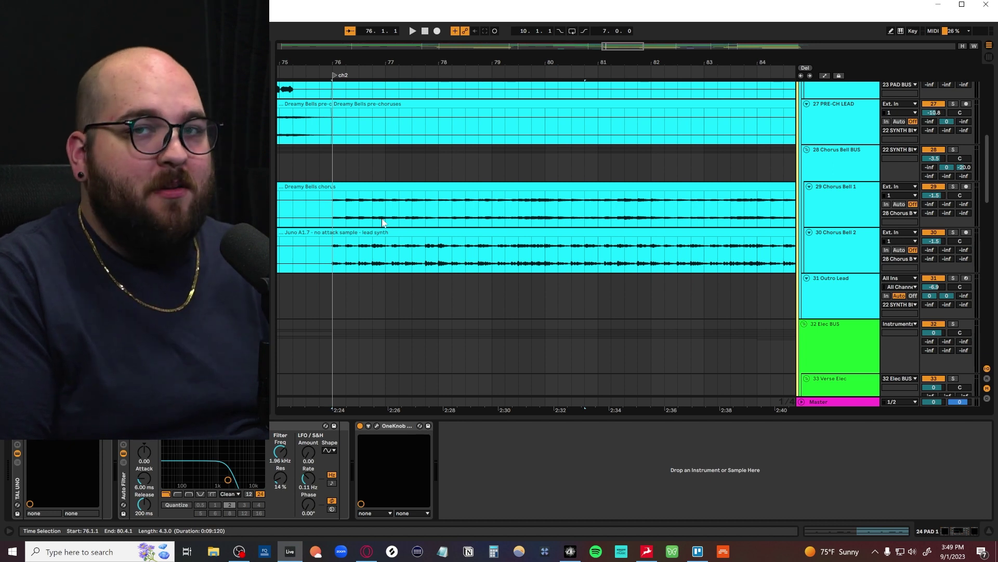
pyautogui.scroll(8, 382, 222)
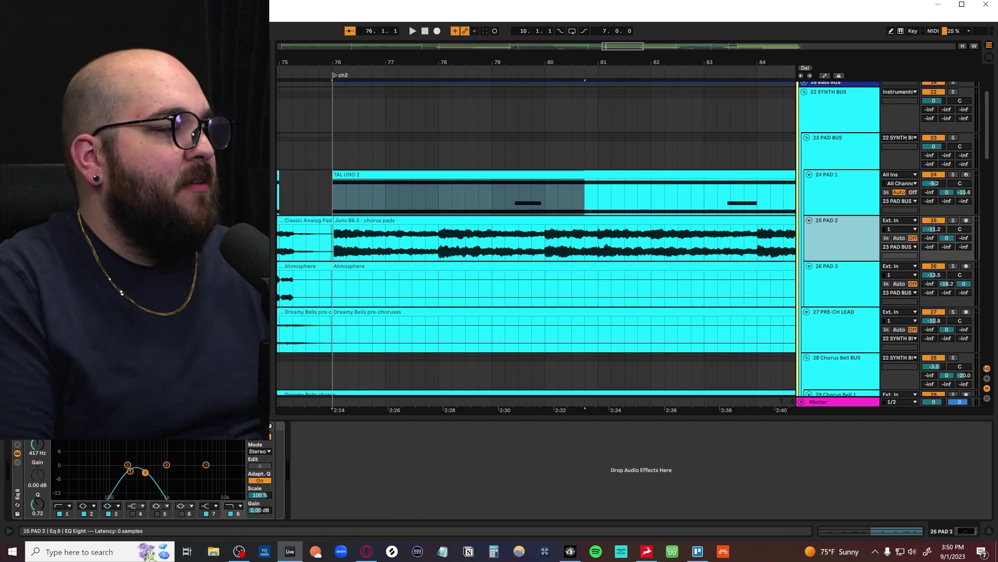
# Step: Enlarge the 25 PAD 2 track and play it soloed from the start of chorus 2
pyautogui.click(37, 425)
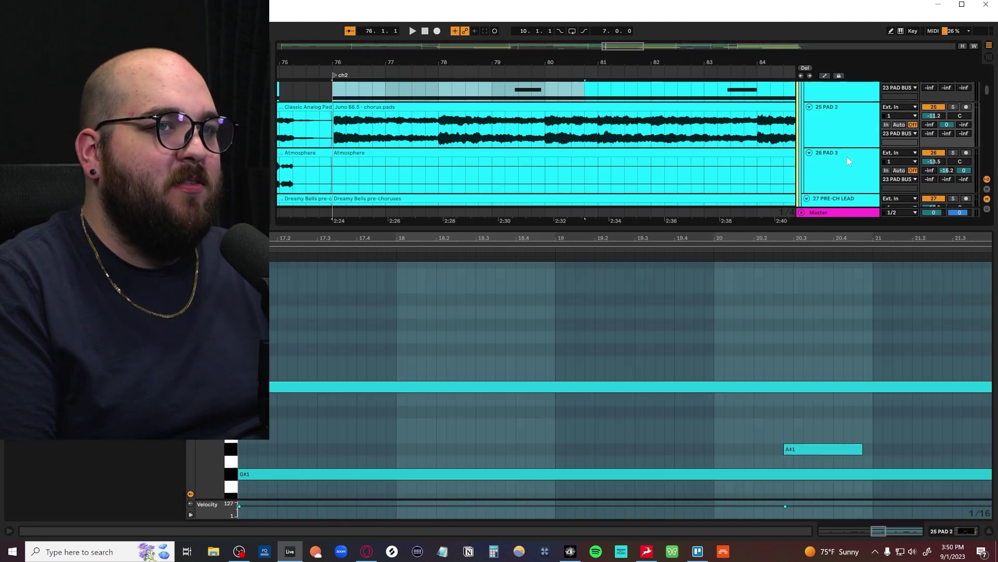
pyautogui.click(848, 157)
pyautogui.press('z')
pyautogui.press('space')
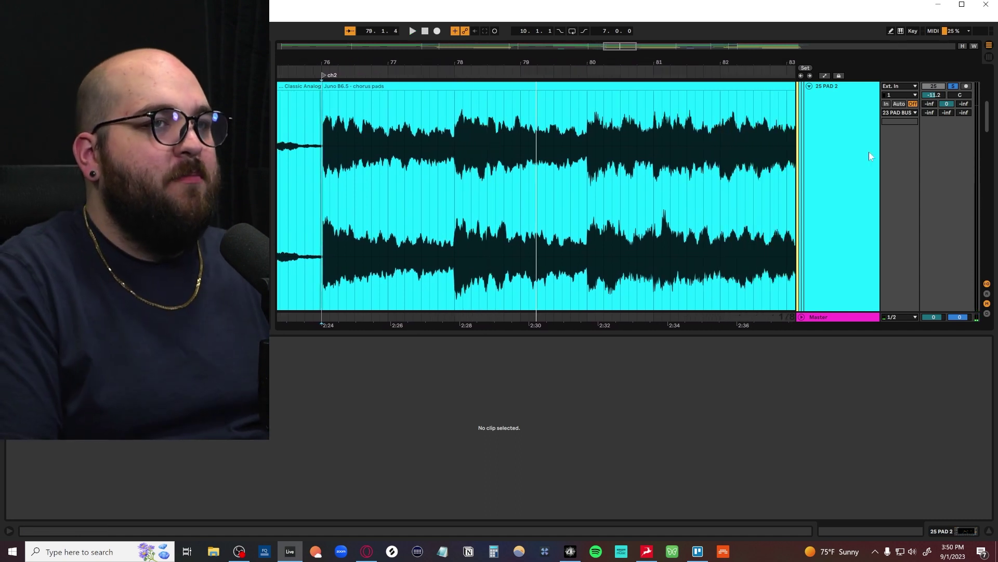
# Step: Compare 25 PAD 2 with EQ Eight bands 1 and 8 off and on, playing it in both states
pyautogui.hotkey('shift', 'Tab')
pyautogui.press('space')
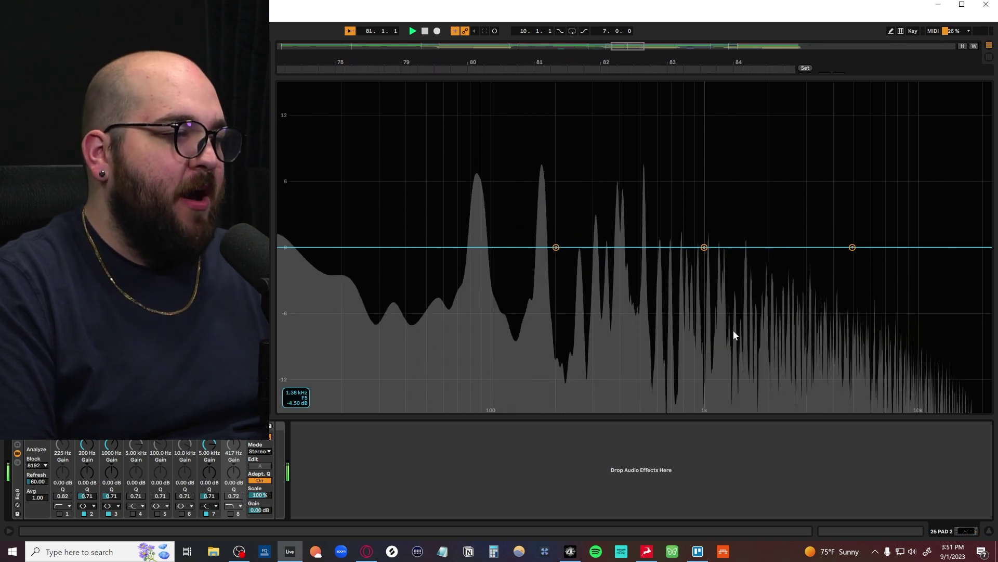
pyautogui.press('space')
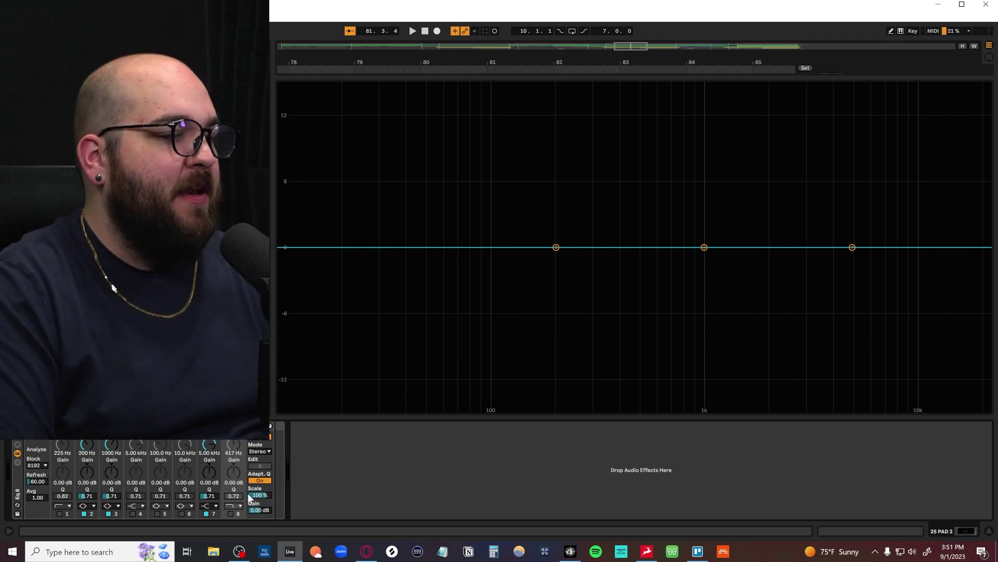
pyautogui.click(233, 514)
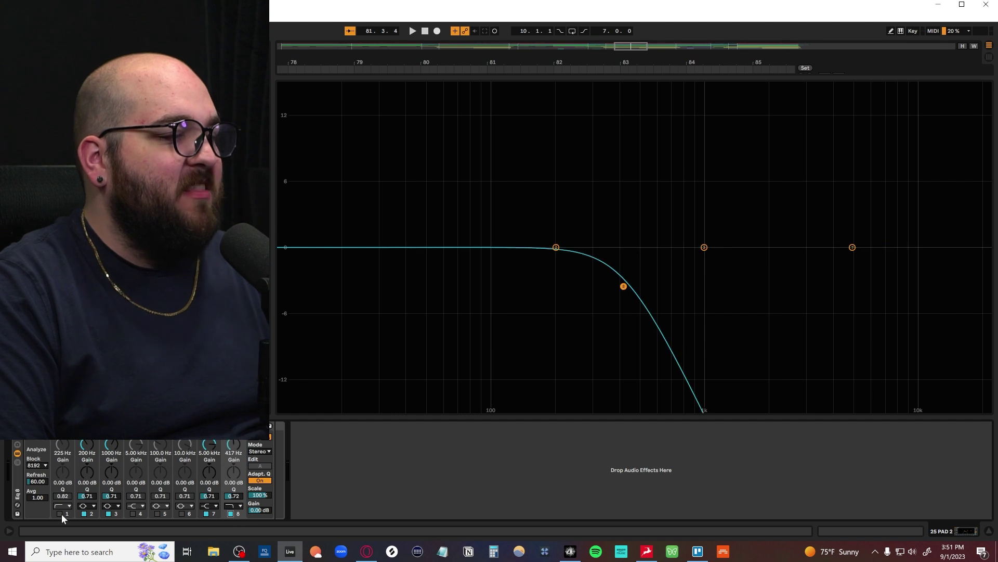
pyautogui.click(61, 514)
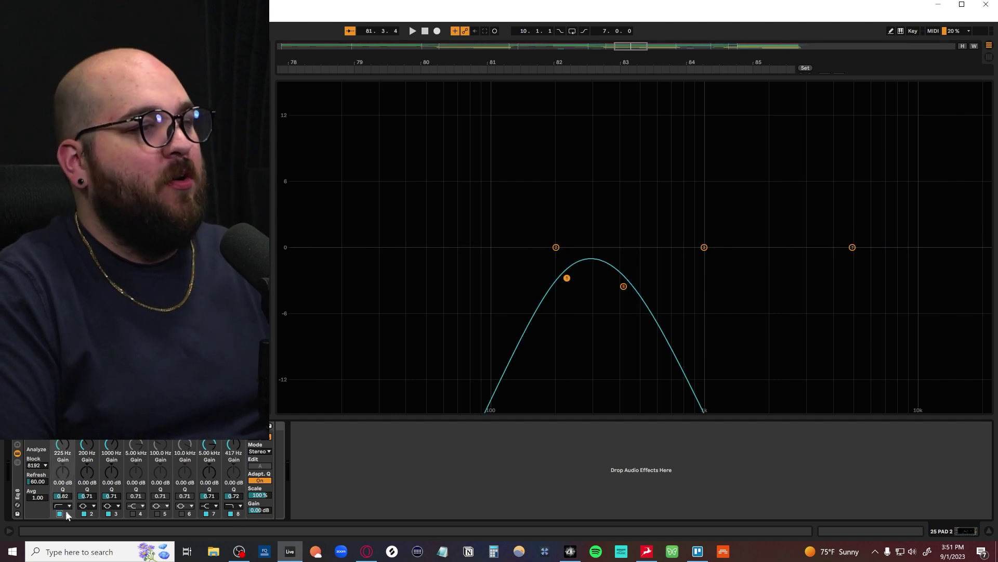
pyautogui.press('space')
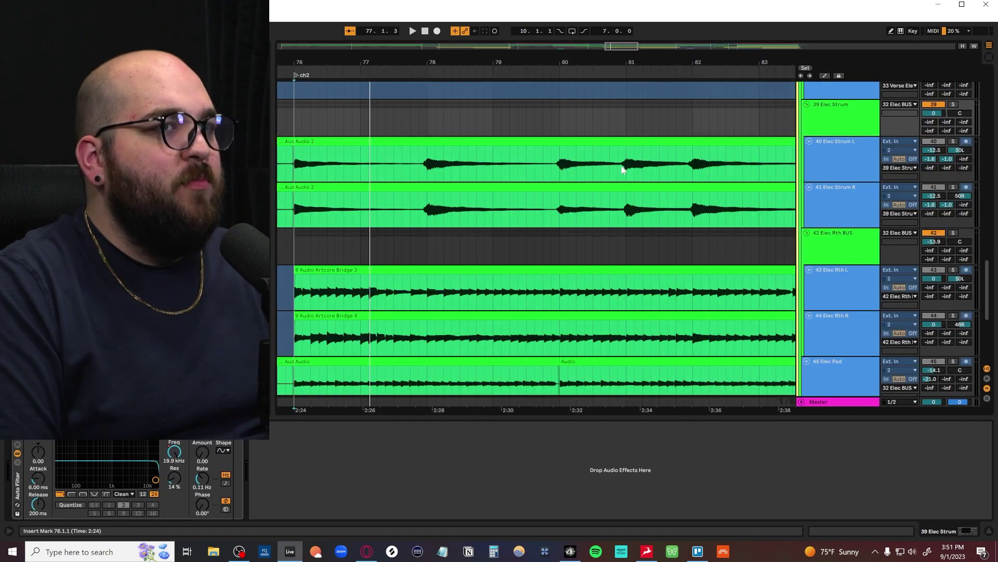
# Step: Inspect the device chains of the Elec Strum, Elec BUS and Verse Elec tracks
pyautogui.scroll(3, 569, 135)
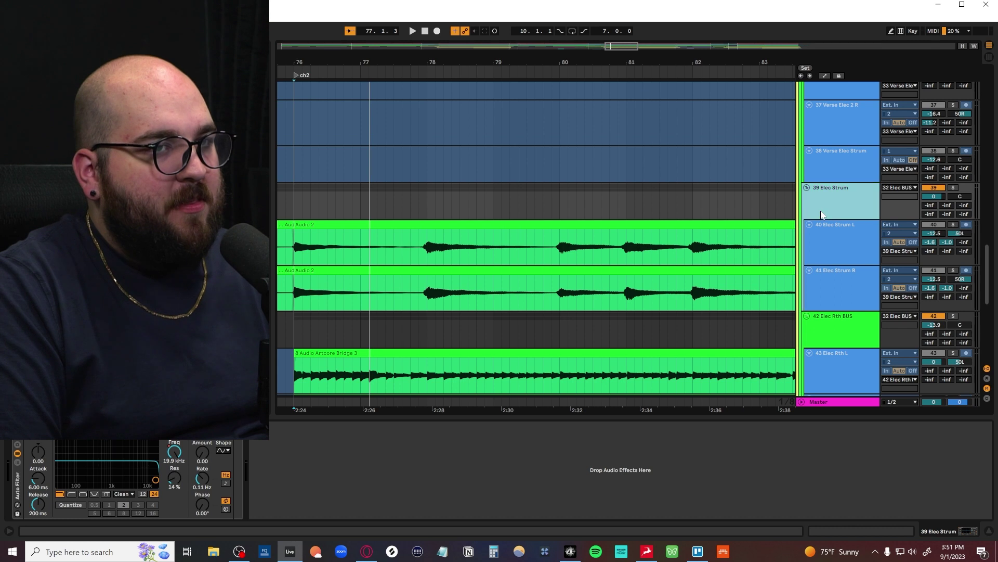
pyautogui.click(820, 251)
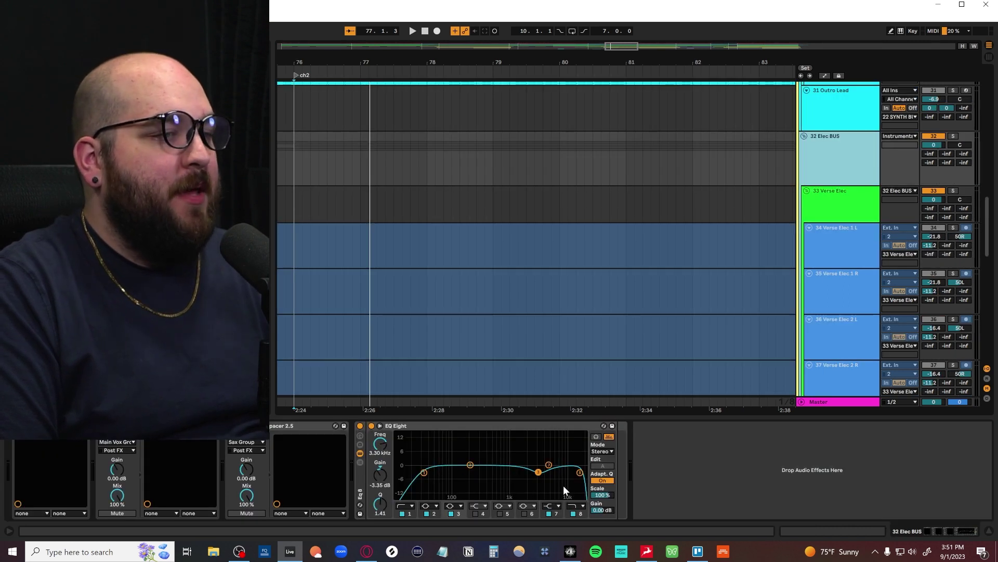
pyautogui.click(834, 293)
pyautogui.click(828, 338)
pyautogui.scroll(-2, 832, 346)
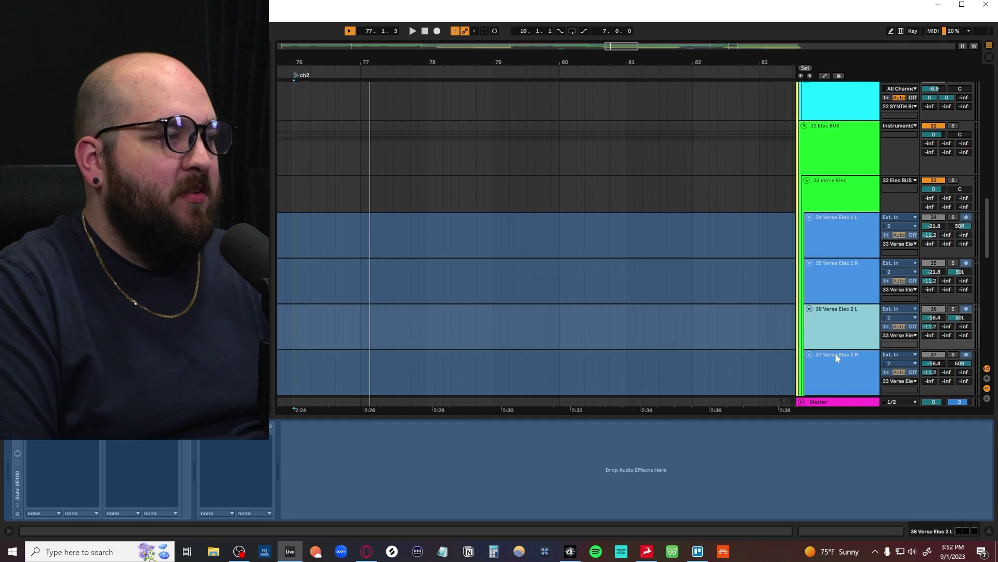
pyautogui.click(838, 319)
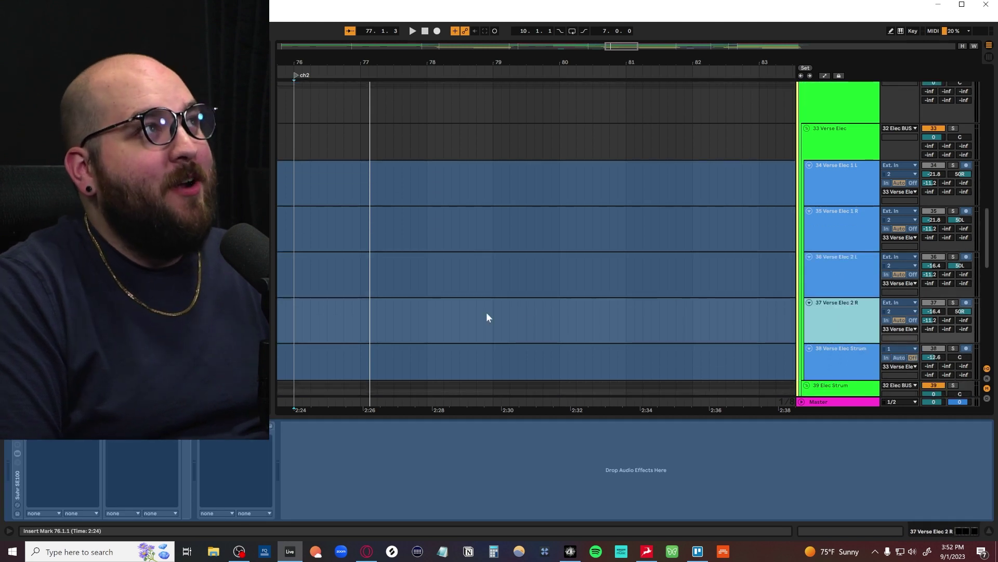
pyautogui.click(834, 204)
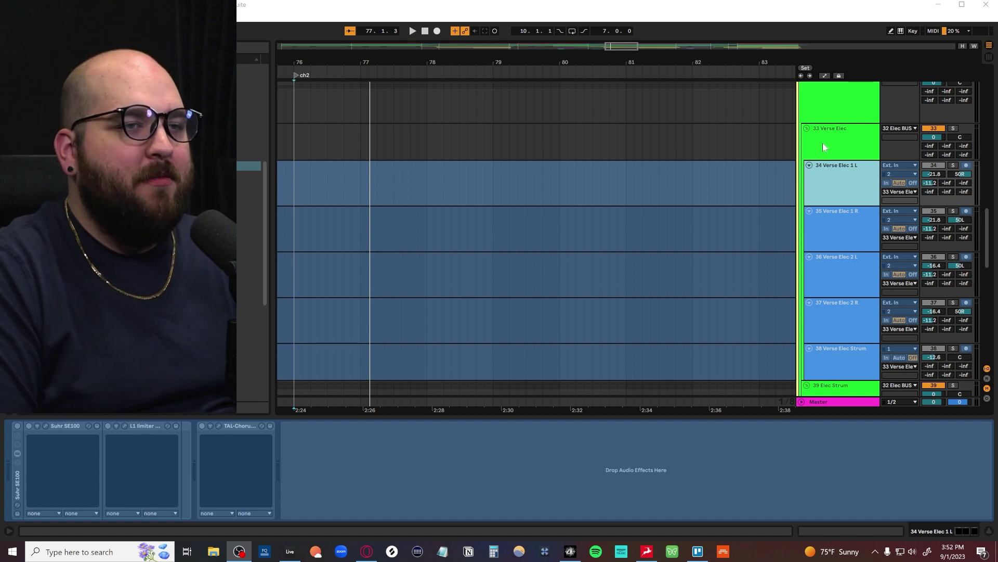
# Step: Select 32 Elec BUS and open its SPL TwinTube plug-in window
pyautogui.click(622, 170)
pyautogui.hscroll(1, 622, 170)
pyautogui.scroll(1, 681, 185)
pyautogui.click(834, 170)
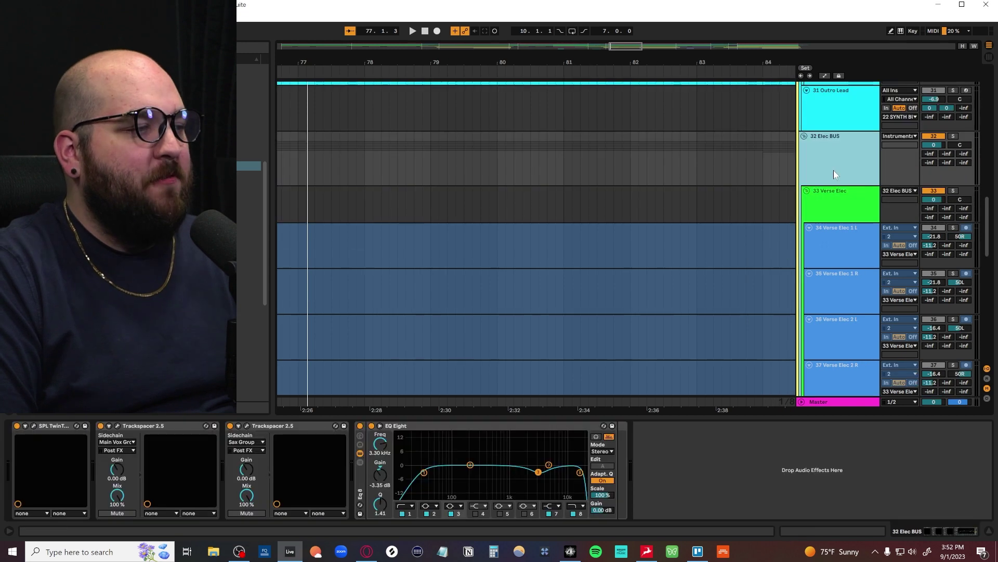
pyautogui.click(32, 427)
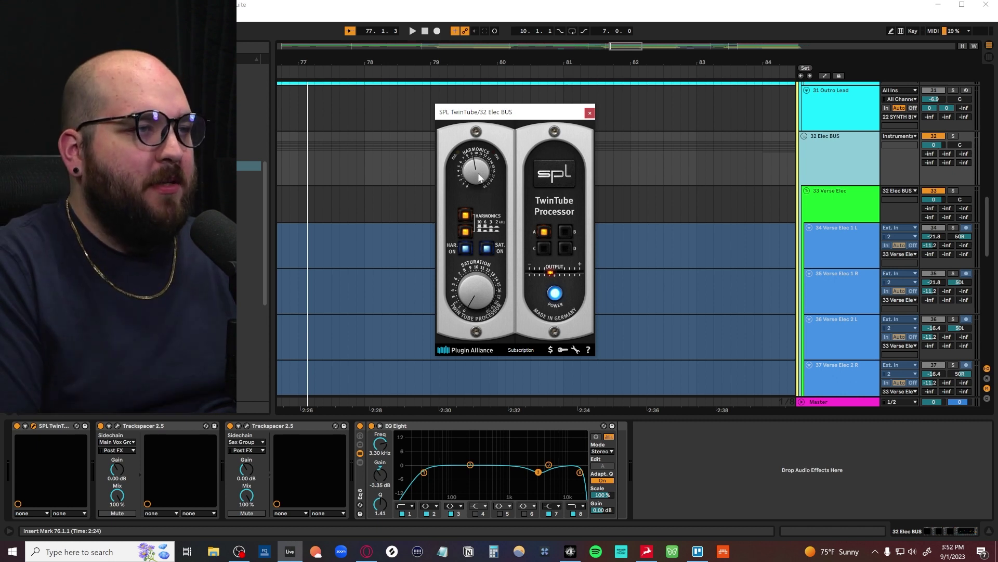
# Step: Play 32 Elec BUS soloed from chorus 2, toggling TwinTube's harmonics frequency range and turning its harmonics amount down from the maximum
pyautogui.click(952, 131)
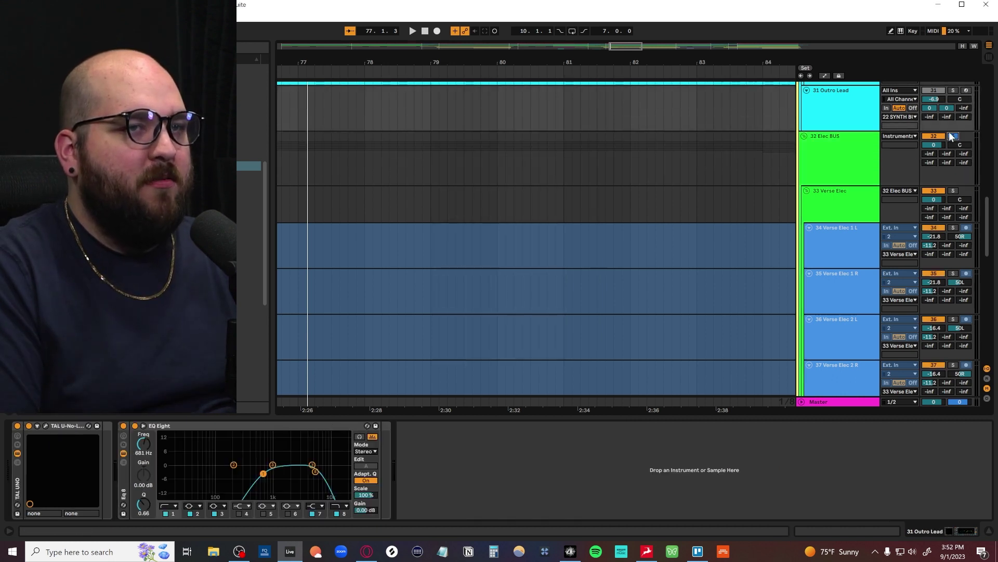
pyautogui.click(858, 156)
pyautogui.press('space')
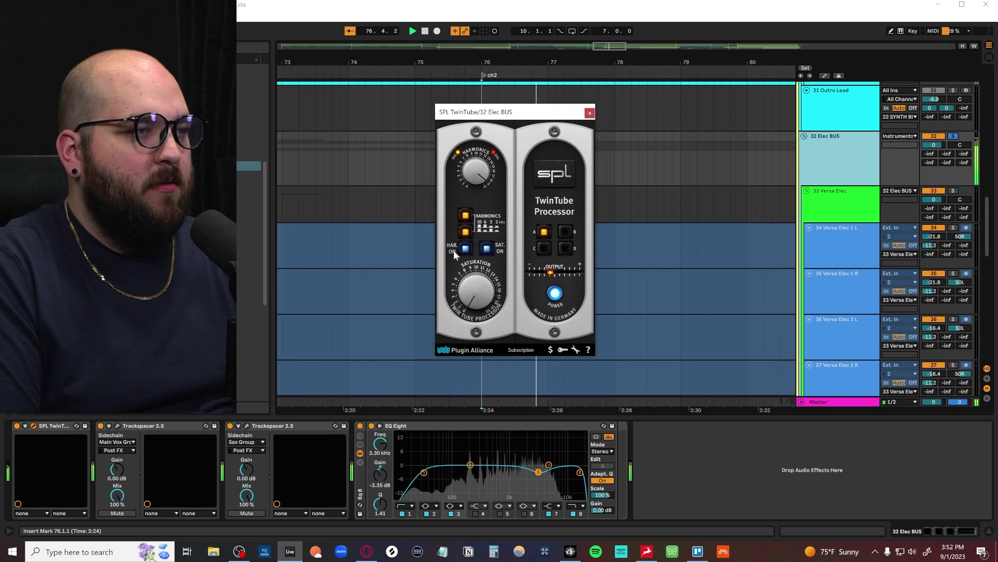
pyautogui.click(466, 232)
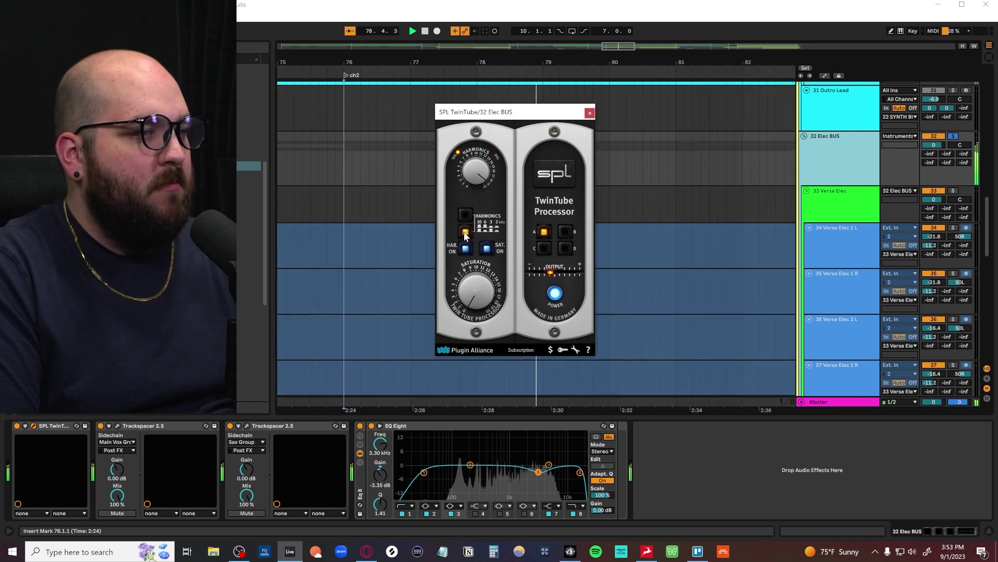
pyautogui.click(463, 231)
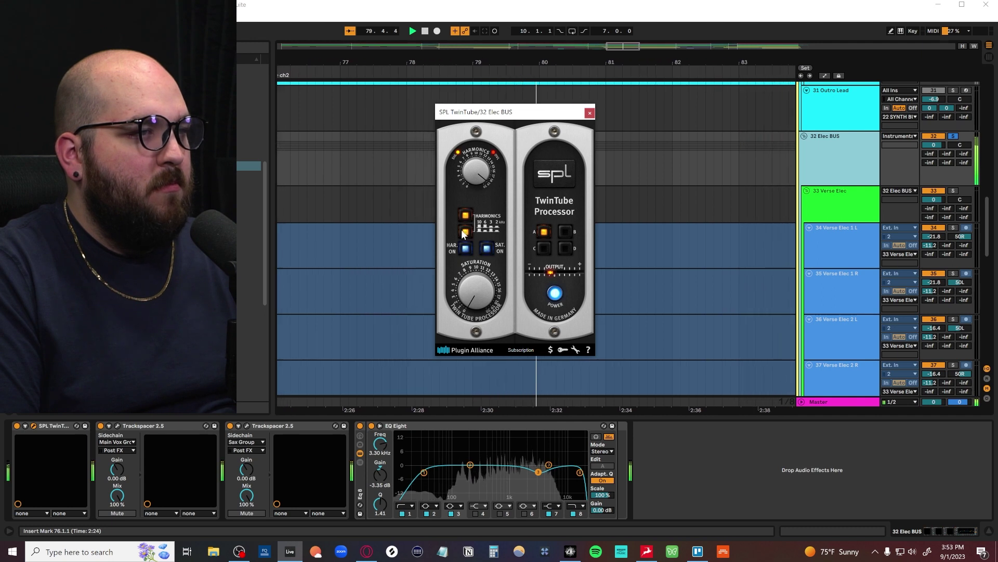
pyautogui.moveTo(475, 176); pyautogui.dragTo(475, 208)
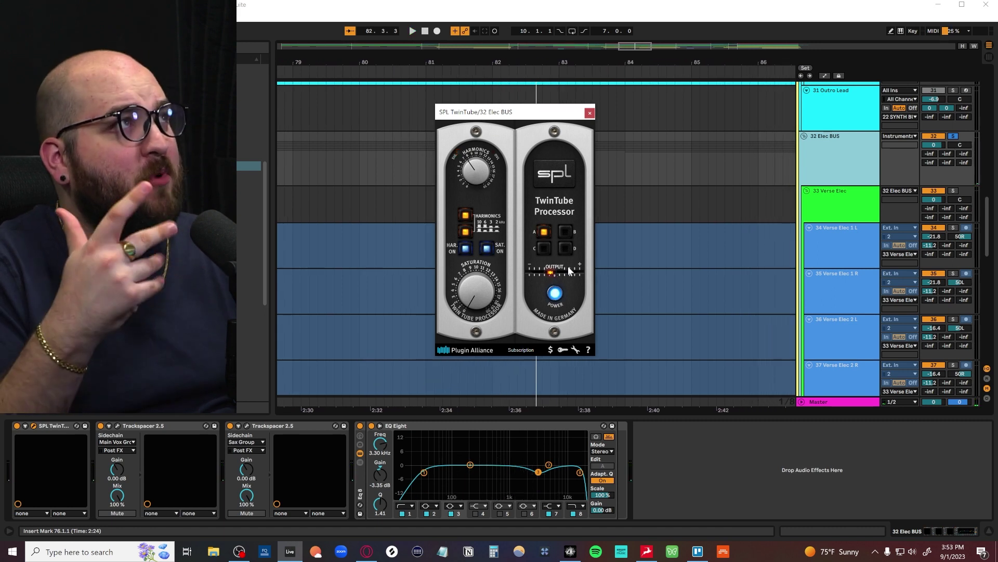
# Step: Compare the soloed electric guitars with TwinTube's power off and on, ending with 32 Elec BUS unsoloed
pyautogui.click(554, 294)
pyautogui.press('space')
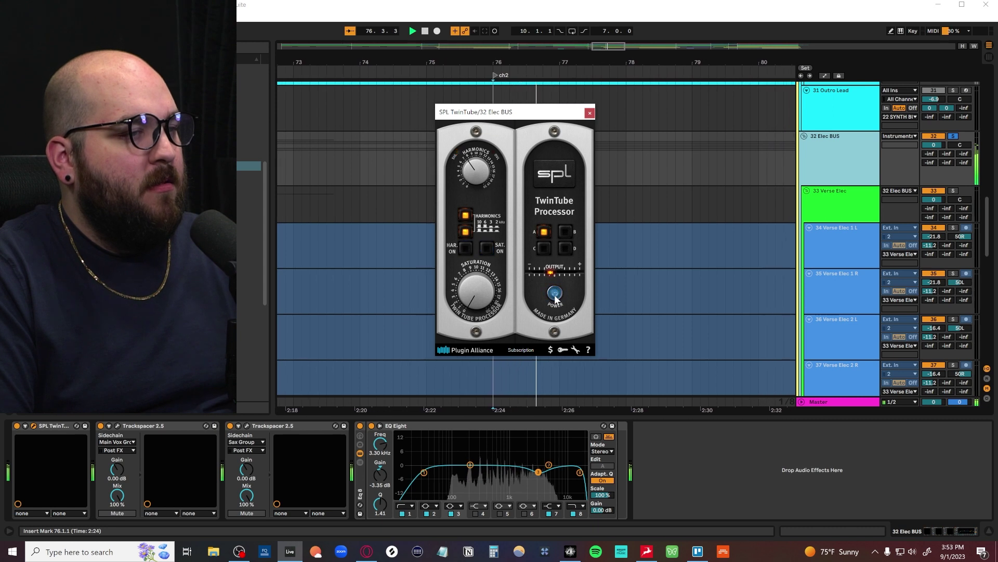
pyautogui.click(555, 295)
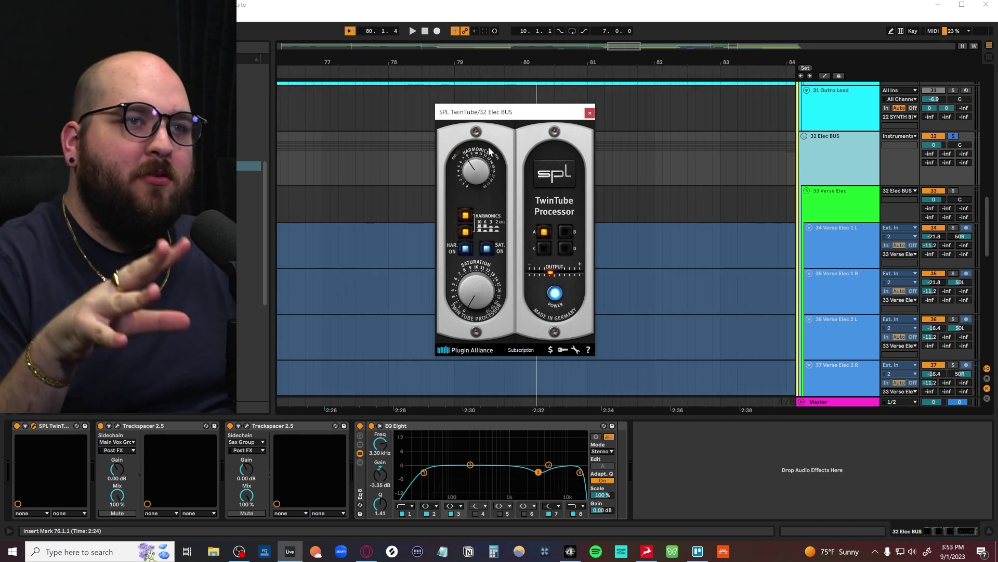
pyautogui.click(955, 136)
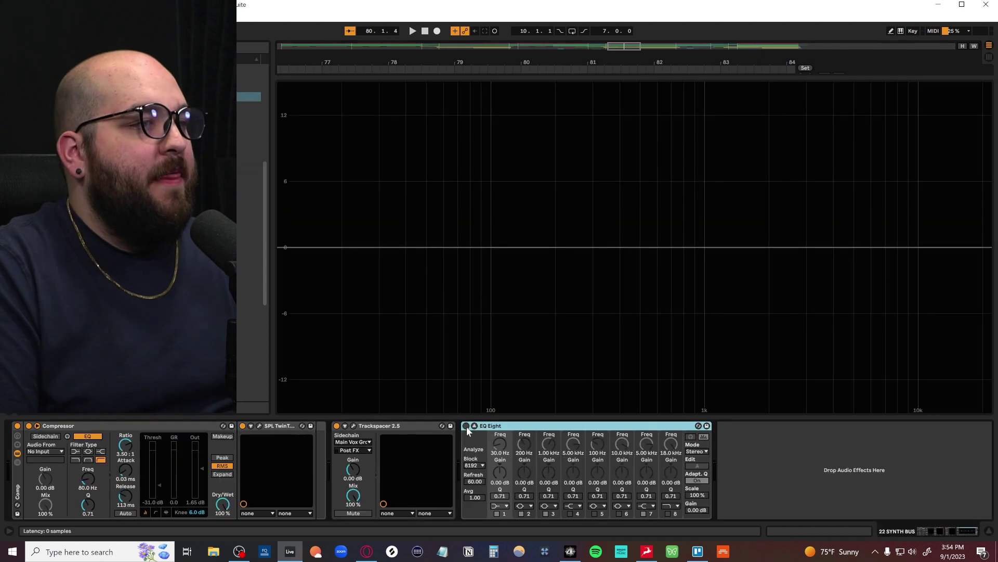
# Step: Shape the 22 SYNTH BUS EQ Eight curve with a 33.1 Hz low cut, a 2.26 dB dip at 202 Hz and a 1.97 dB high shelf at 4.95 kHz
pyautogui.moveTo(556, 252); pyautogui.dragTo(555, 200)
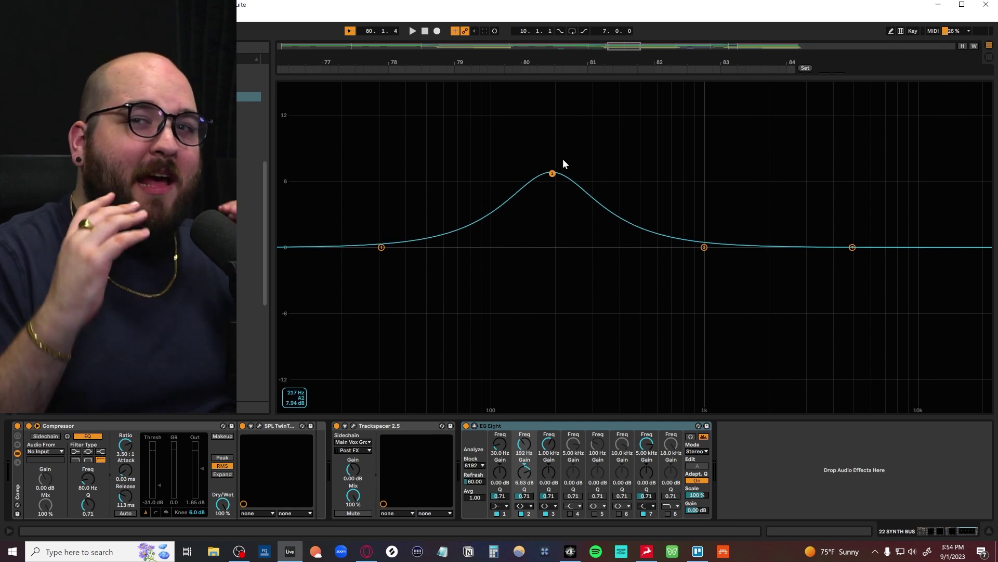
pyautogui.moveTo(563, 161); pyautogui.dragTo(563, 250)
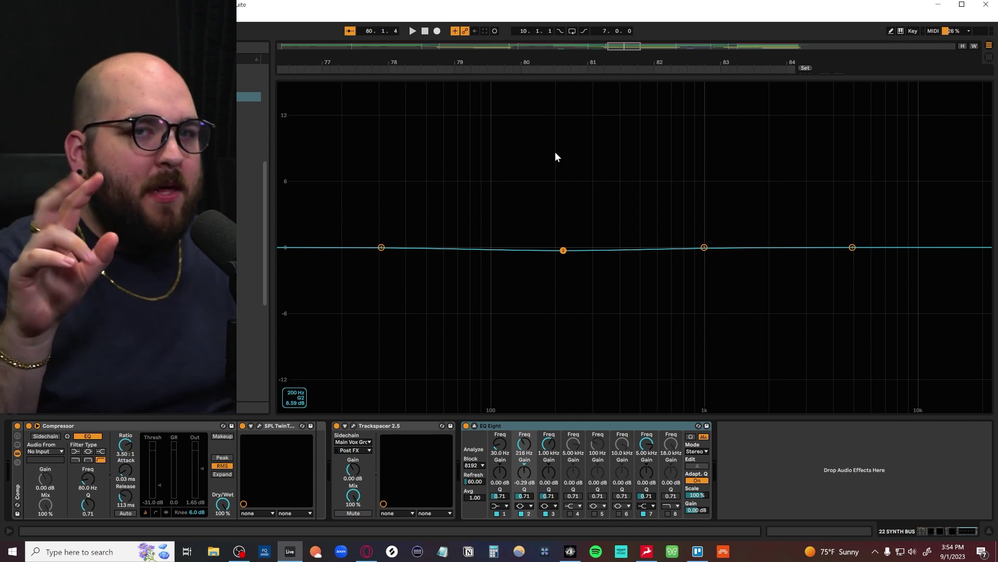
pyautogui.moveTo(563, 249)
pyautogui.mouseDown()
pyautogui.moveTo(556, 272)
pyautogui.moveTo(557, 255)
pyautogui.mouseUp()
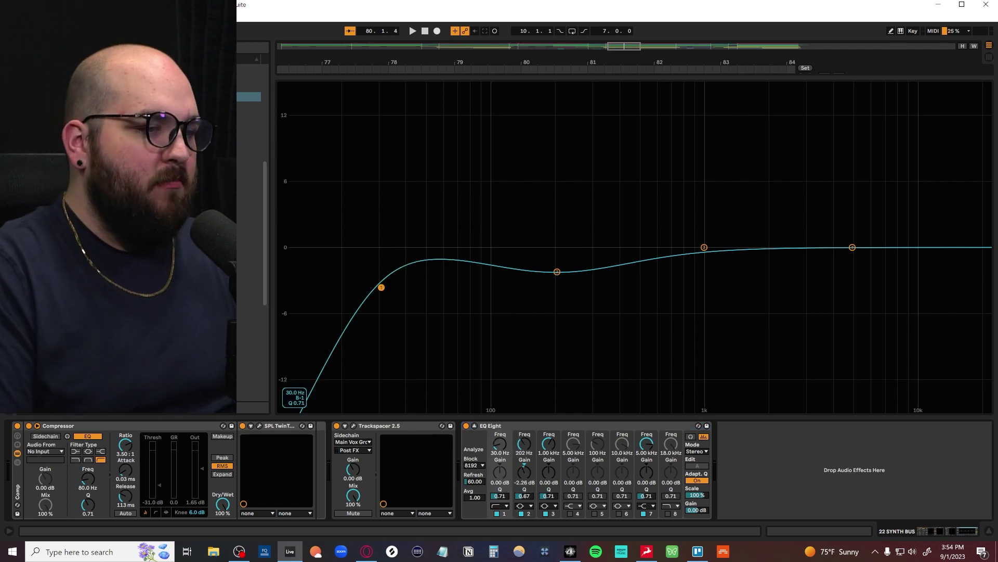
pyautogui.moveTo(381, 288); pyautogui.dragTo(388, 275)
pyautogui.moveTo(853, 247); pyautogui.dragTo(851, 223)
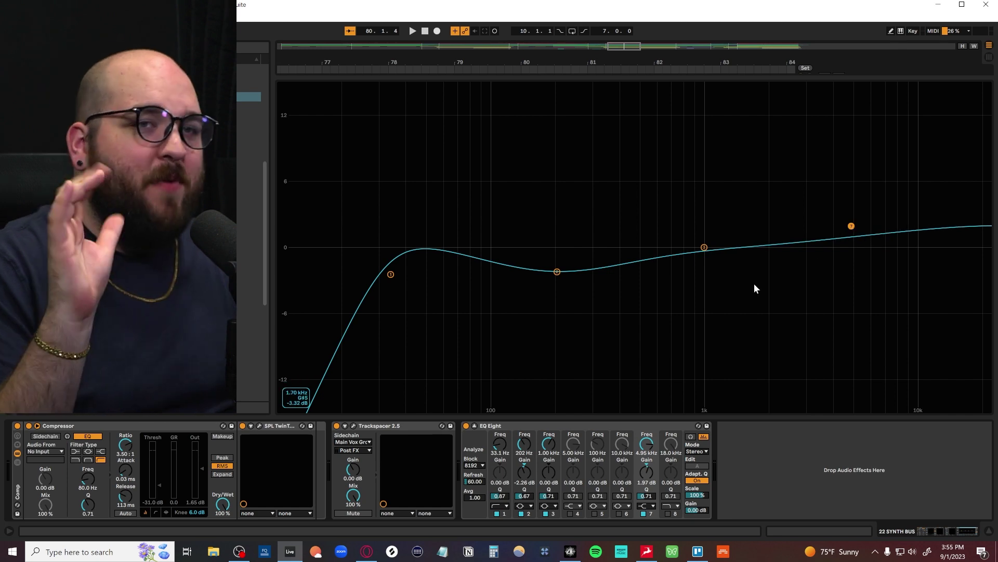
# Step: Sweep EQ Eight's band 3 boost to 1.33 kHz at 2.02 dB with Q 1.93, and deactivate the EQ with its large display closed
pyautogui.moveTo(704, 247); pyautogui.dragTo(713, 236)
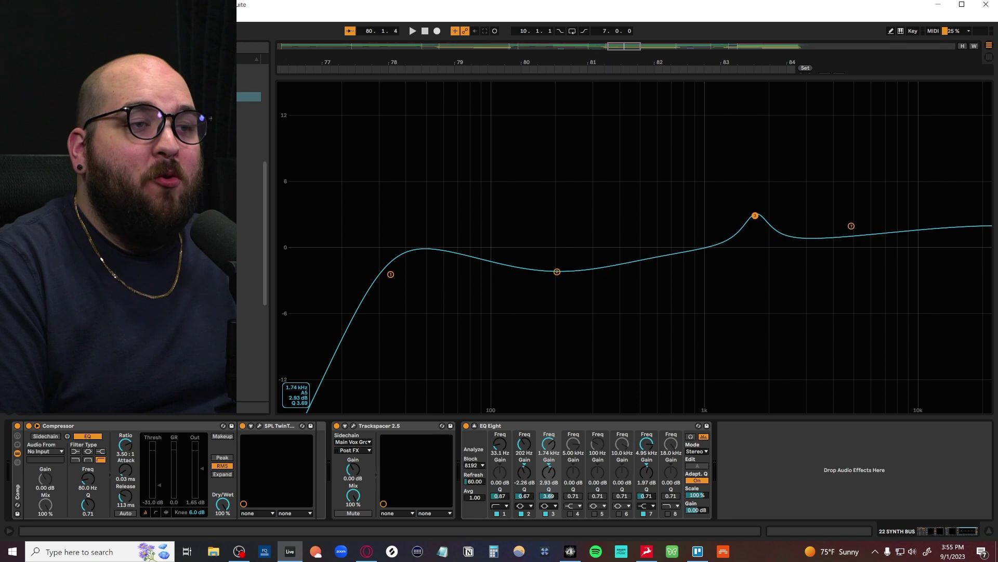
pyautogui.moveTo(768, 205); pyautogui.dragTo(766, 213)
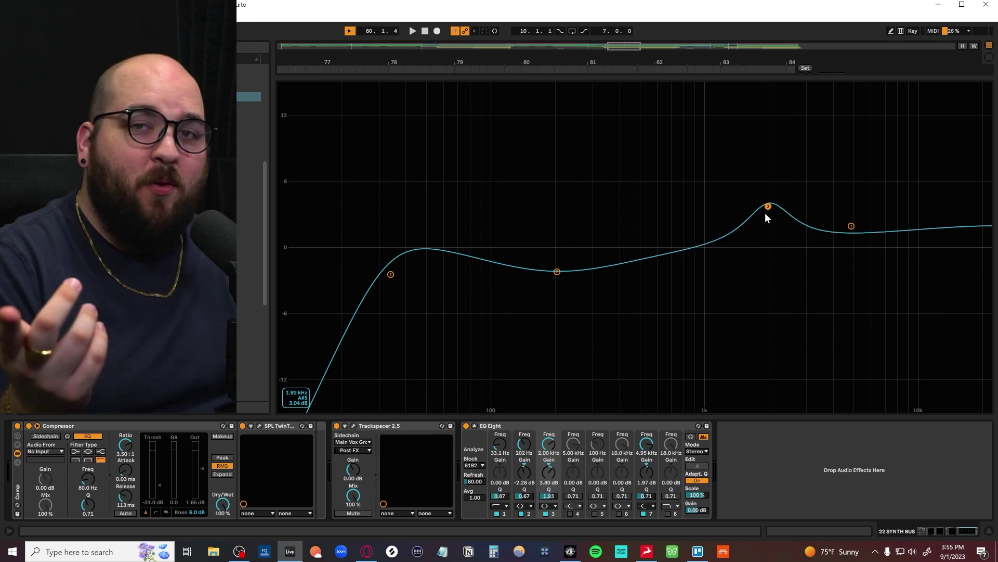
pyautogui.moveTo(765, 213); pyautogui.dragTo(695, 196)
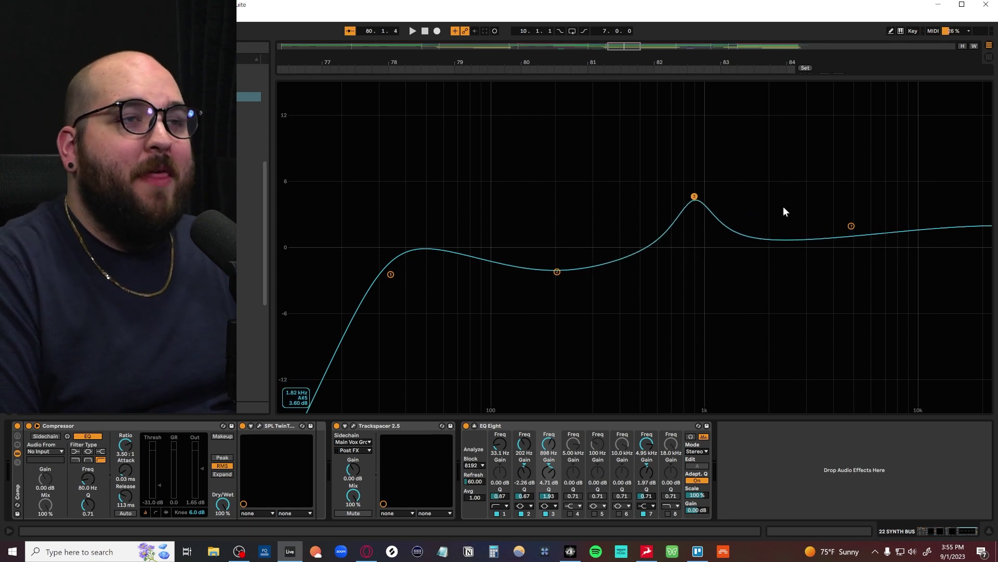
pyautogui.moveTo(695, 196); pyautogui.dragTo(724, 214)
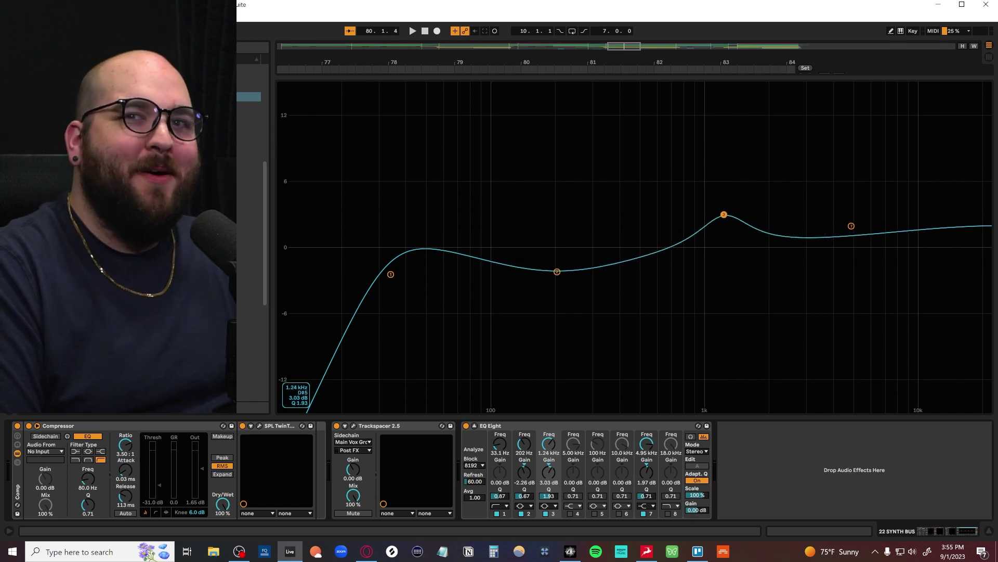
pyautogui.click(467, 426)
pyautogui.click(473, 425)
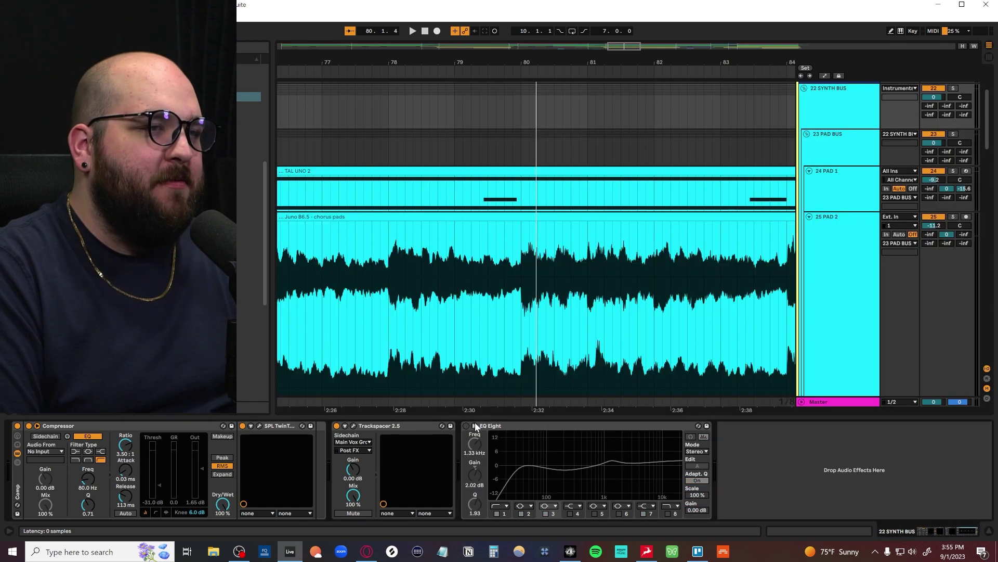
# Step: Play chorus 2 with the 22 SYNTH BUS Trackspacer window open, moving it clear of the track controls to examine its sidechain response
pyautogui.moveTo(416, 0); pyautogui.dragTo(615, 100)
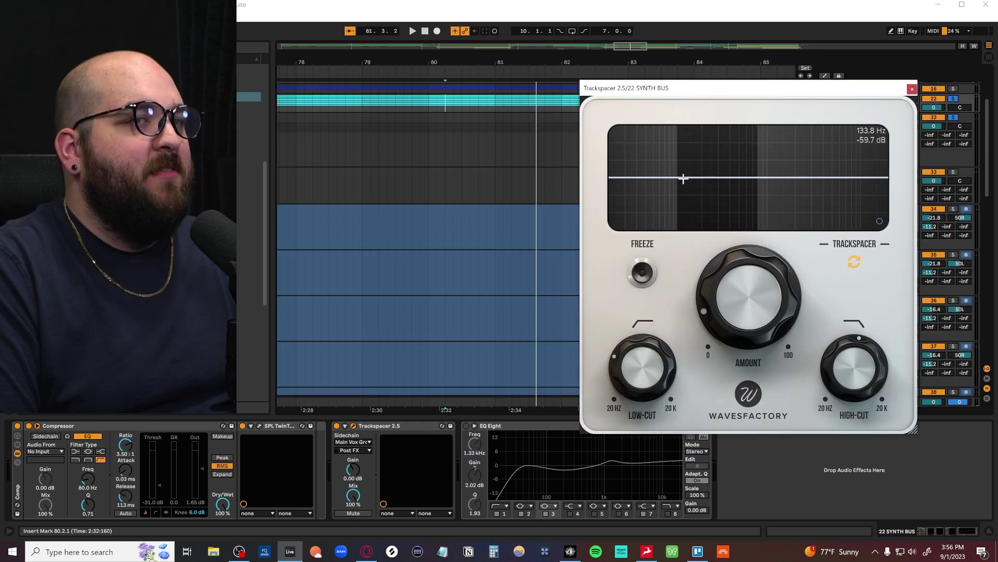
pyautogui.scroll(3, 645, 366)
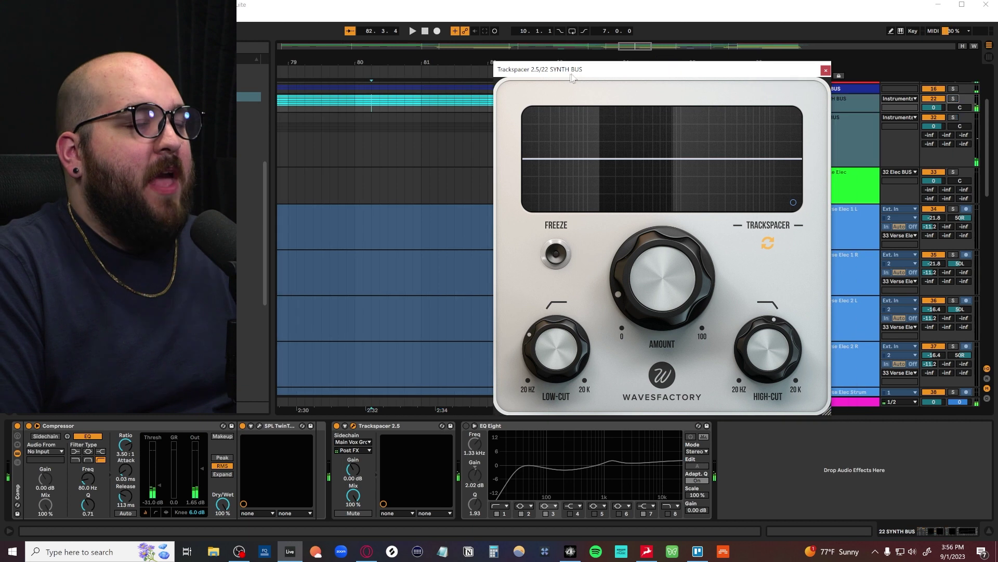
pyautogui.moveTo(570, 73); pyautogui.dragTo(586, 70)
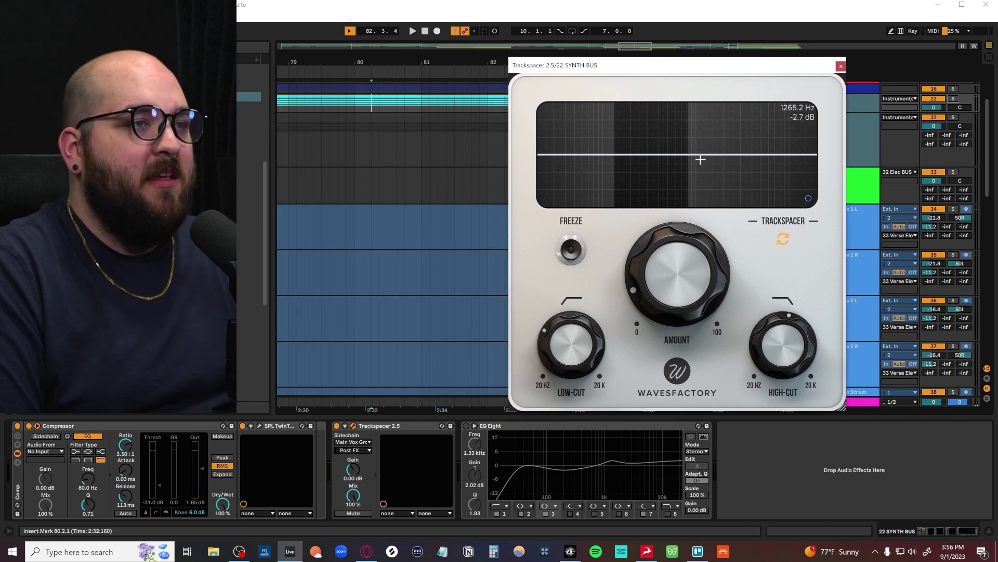
pyautogui.moveTo(704, 69); pyautogui.dragTo(497, 103)
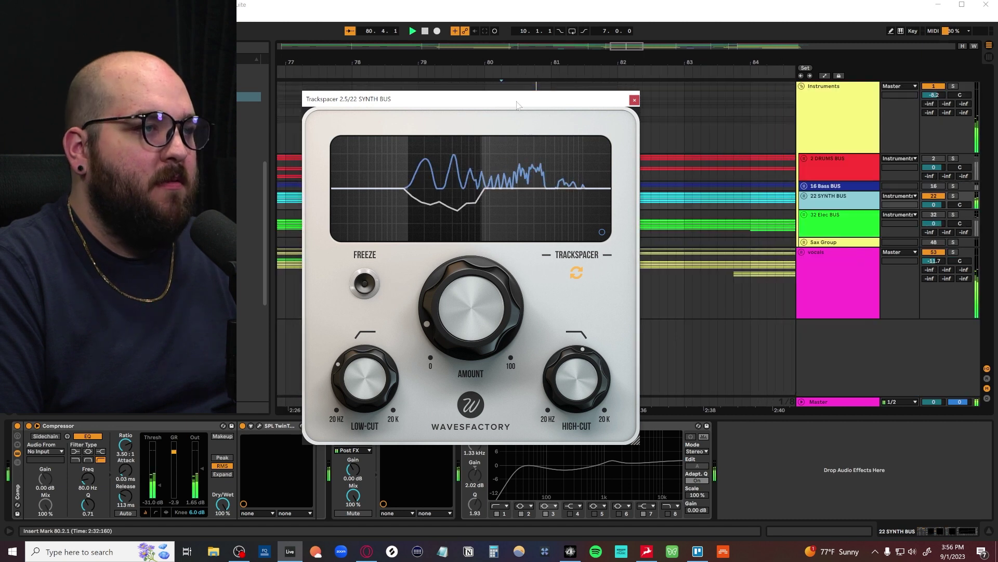
# Step: Compare the 22 SYNTH BUS with Trackspacer bypassed and active during chorus 2, moving its window aside and ending with it active and playback stopped
pyautogui.moveTo(517, 100); pyautogui.dragTo(619, 76)
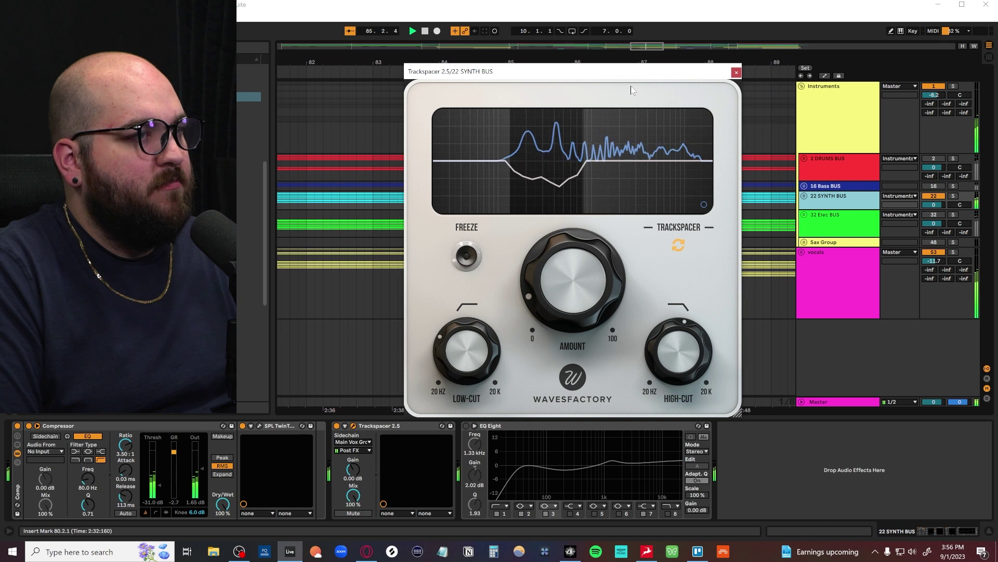
pyautogui.click(337, 425)
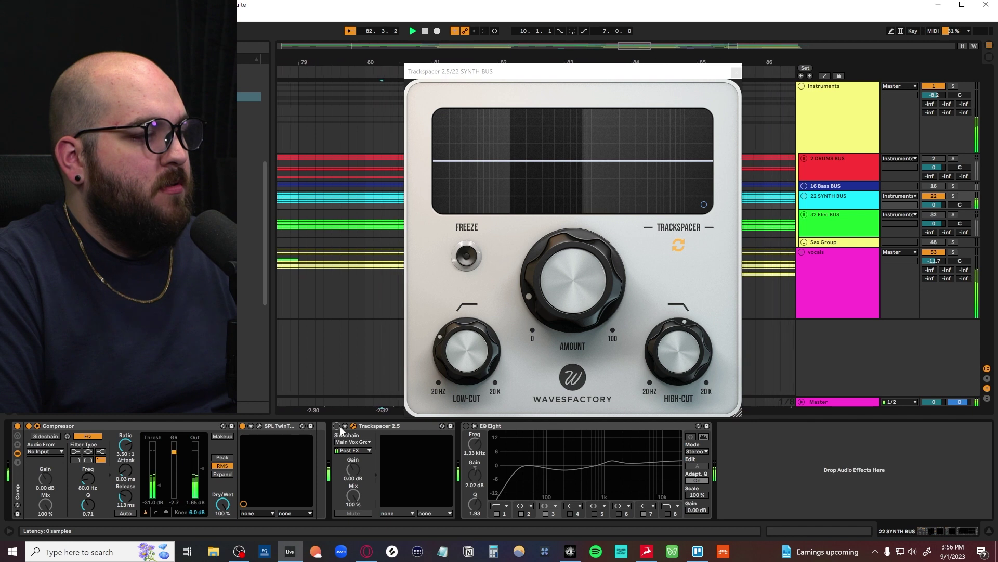
pyautogui.click(337, 425)
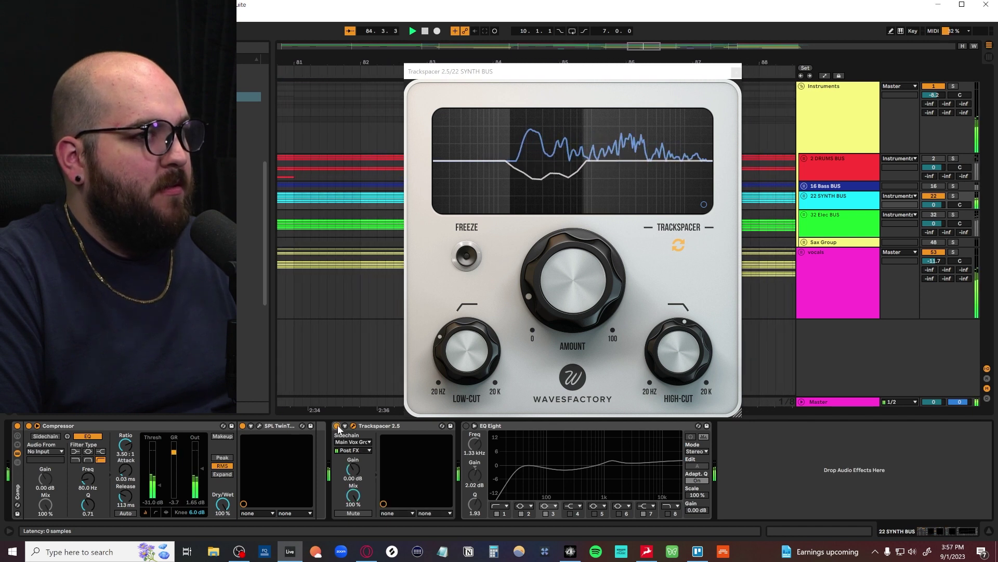
pyautogui.press('space')
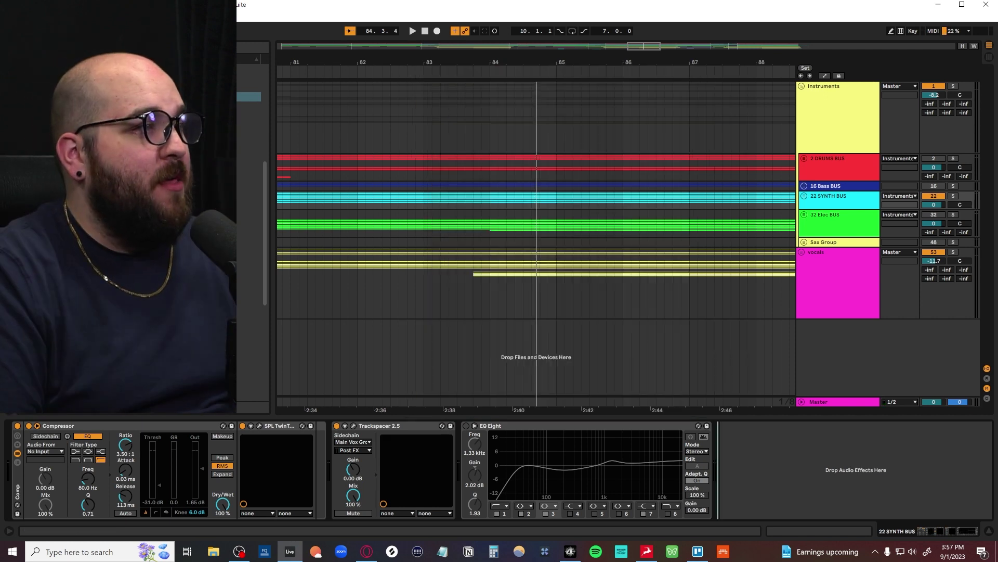
# Step: Add Pro-Q 3 at the end of the 22 SYNTH BUS chain and set its sidechain input to the Main Vox group
pyautogui.hotkey('ctrl', 'f')
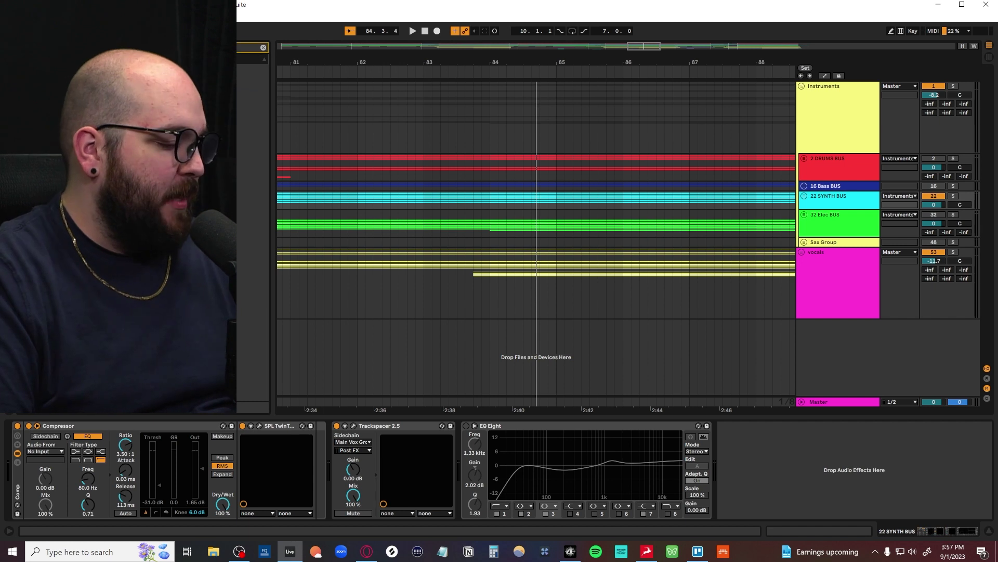
pyautogui.press('Down')
pyautogui.press('Return')
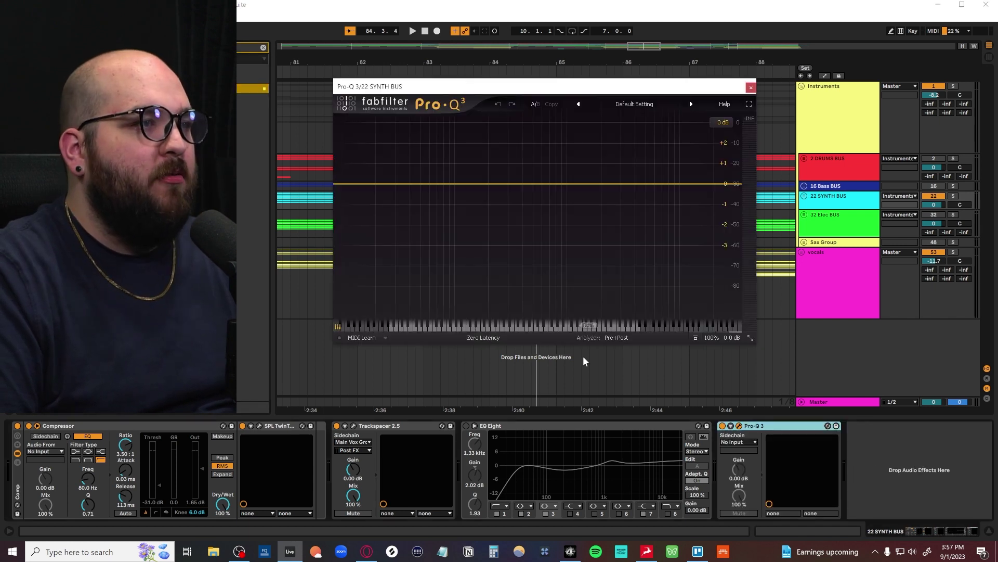
pyautogui.click(739, 442)
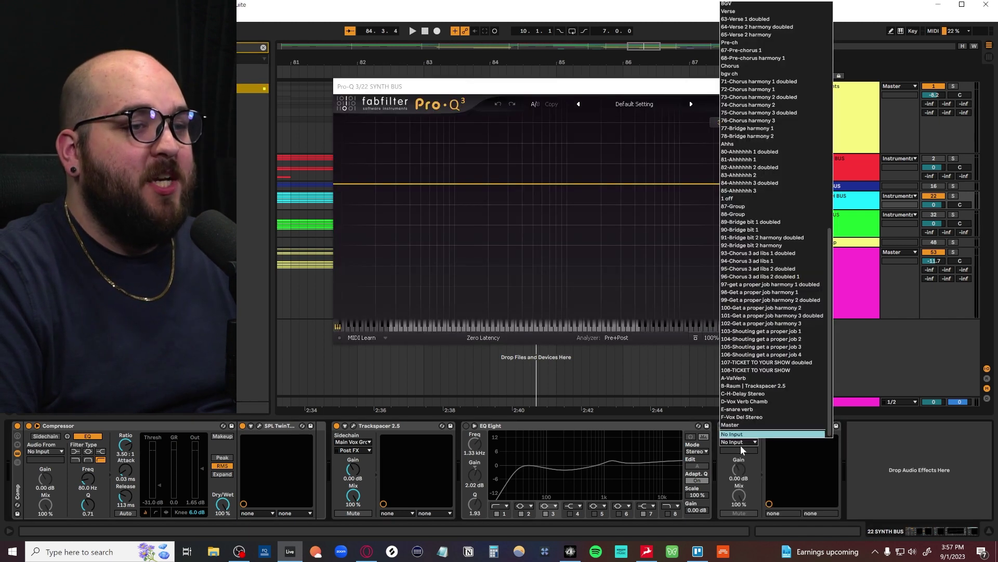
pyautogui.scroll(8, 759, 403)
pyautogui.click(754, 147)
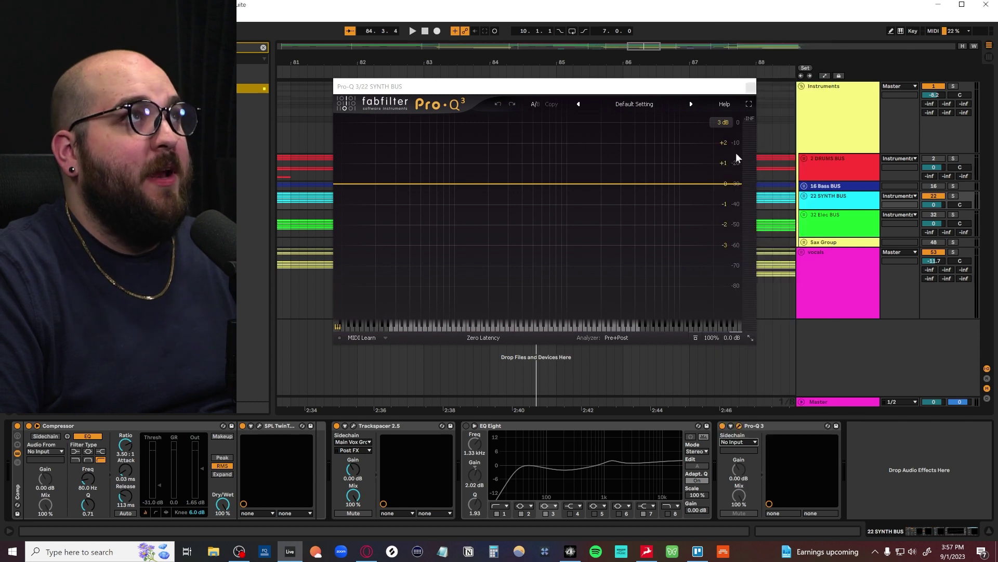
# Step: Show the Side Chain spectrum in Pro-Q 3's analyzer and play chorus 2 to examine where the vocals and synths overlap
pyautogui.click(615, 337)
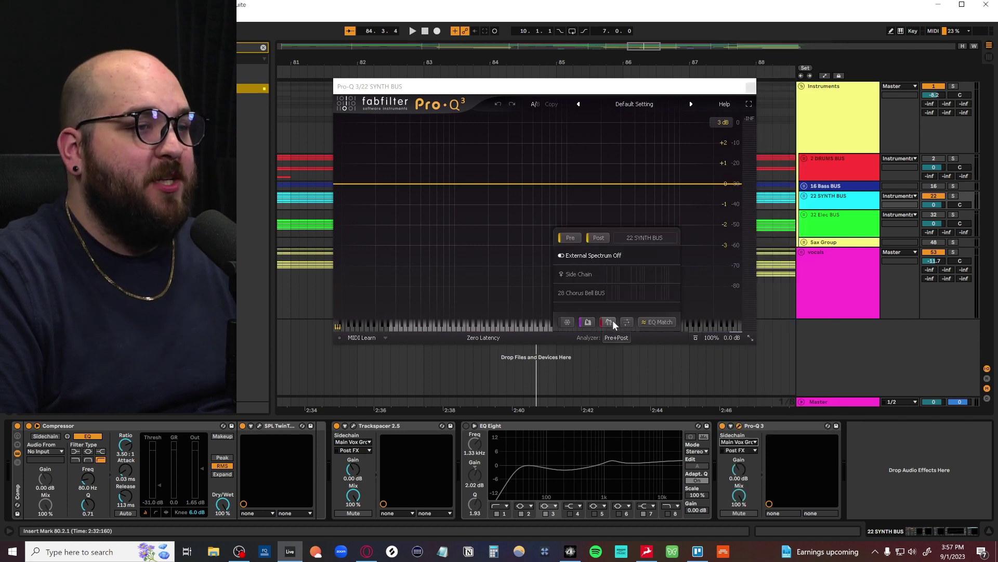
pyautogui.click(577, 276)
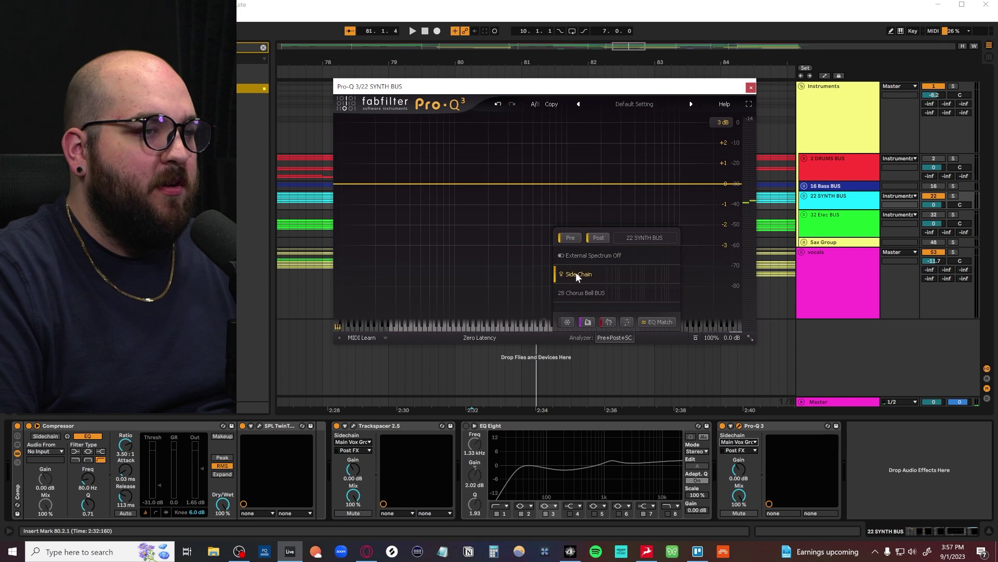
pyautogui.press('space')
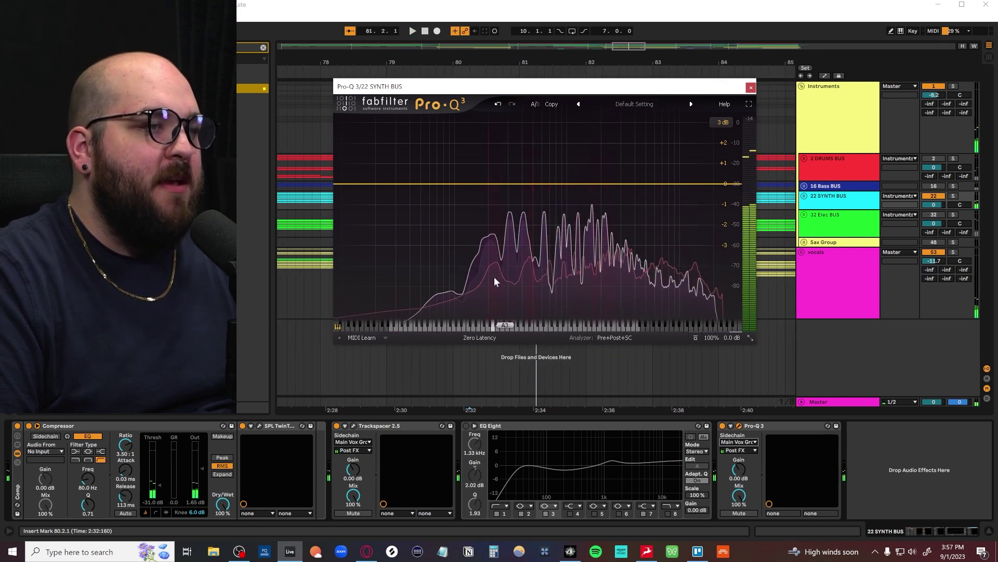
pyautogui.moveTo(534, 255)
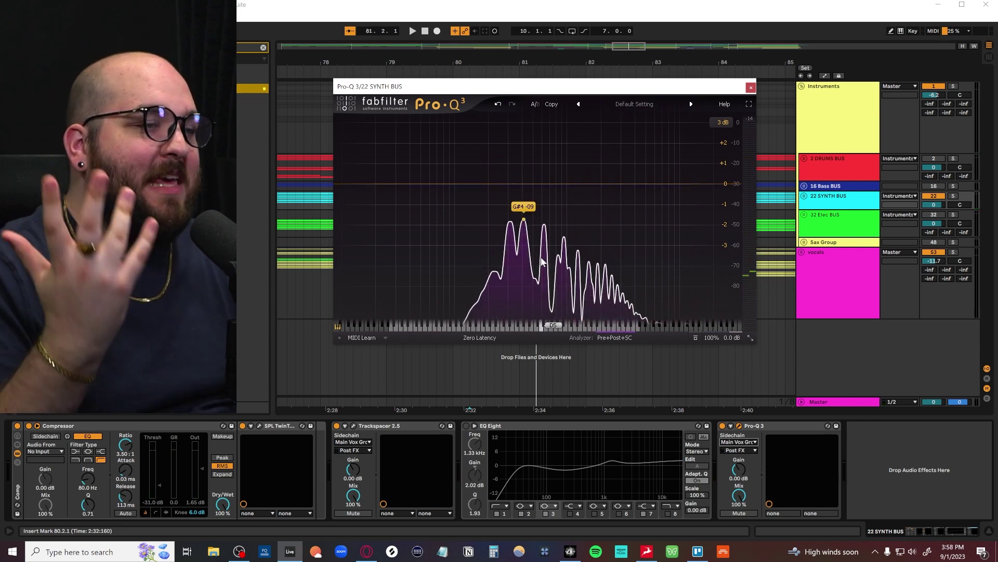
pyautogui.press('space')
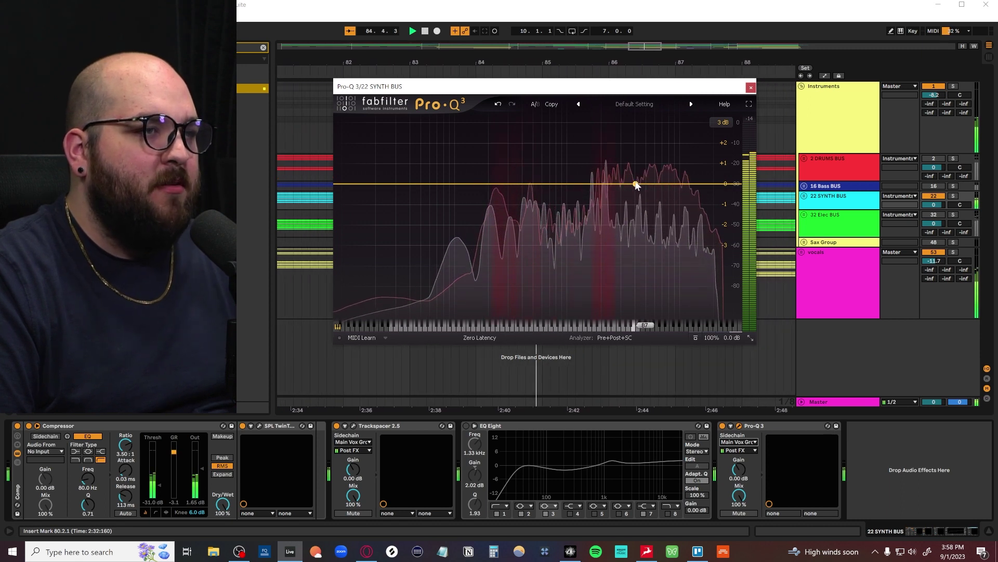
pyautogui.press('space')
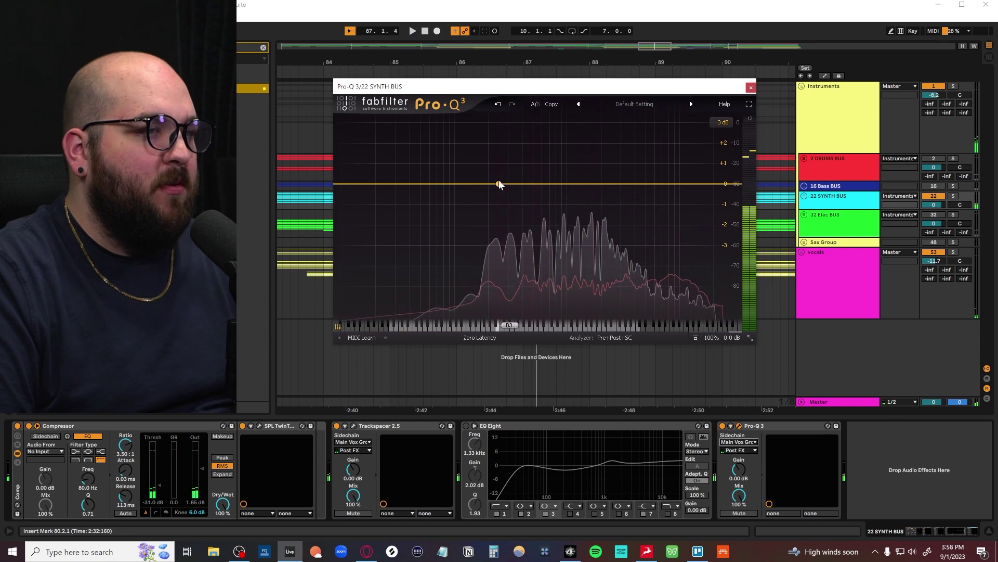
# Step: Add four bell bands in Pro-Q 3 during playback and dip them about 1 dB together, with the lowest at about 233 Hz
pyautogui.click(498, 184)
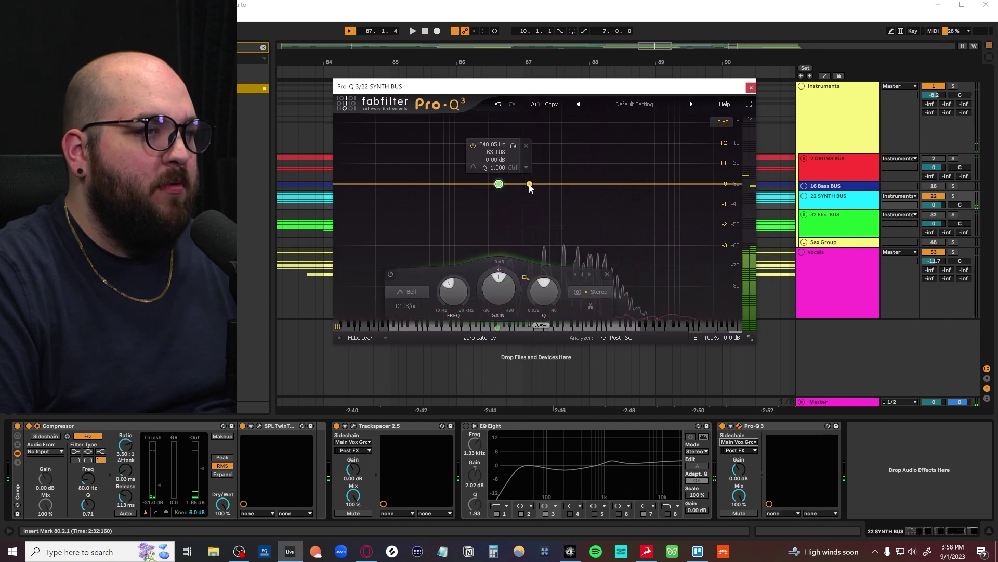
pyautogui.doubleClick(529, 184)
pyautogui.press('space')
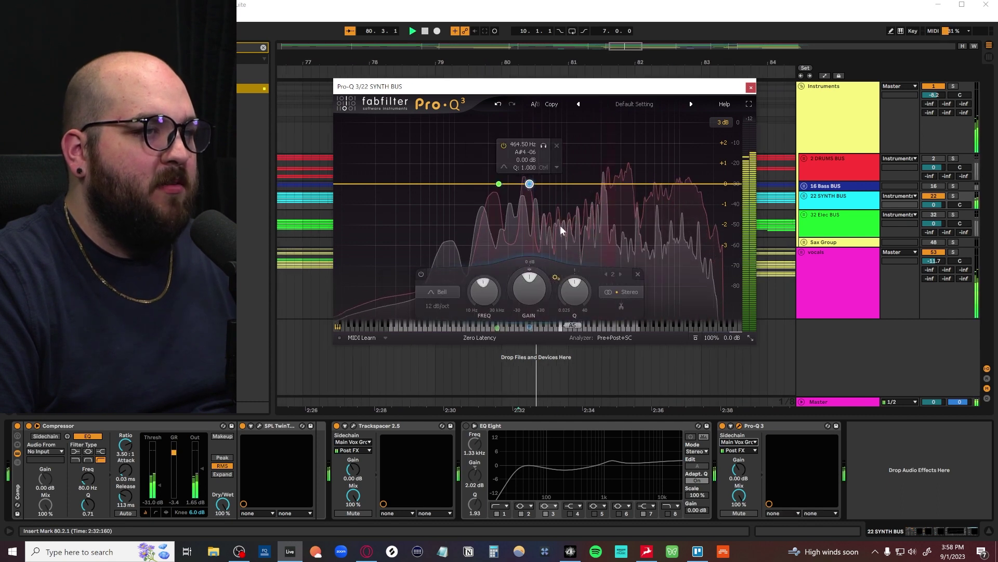
pyautogui.doubleClick(606, 184)
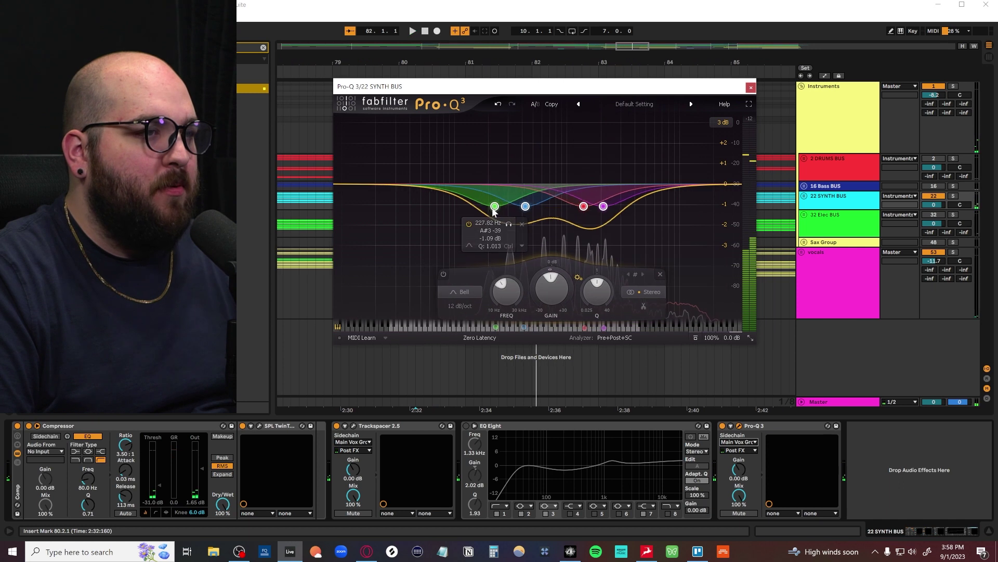
pyautogui.moveTo(493, 207); pyautogui.dragTo(495, 207)
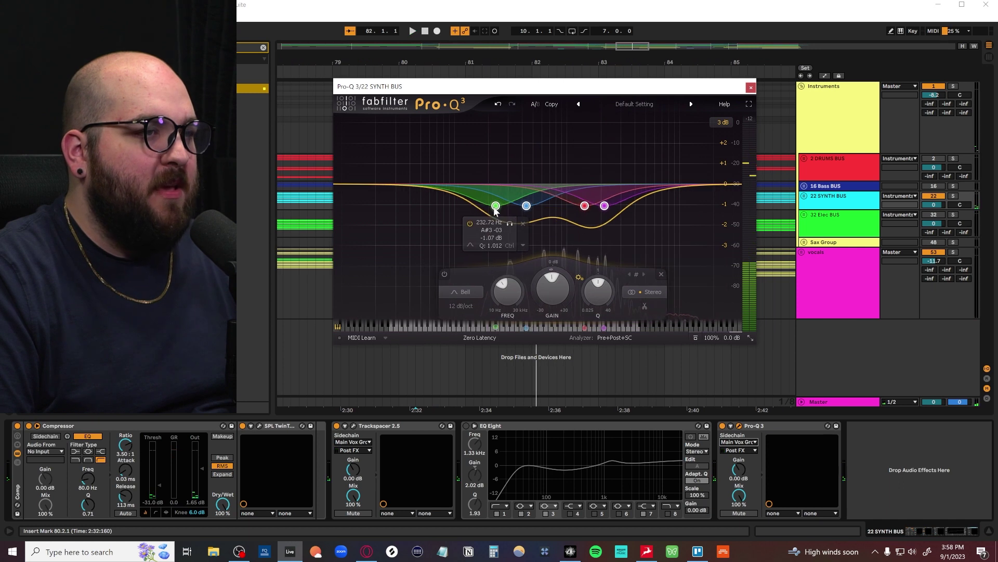
# Step: Turn the four Pro-Q 3 bands into narrow dynamic cuts around 0 dB gain with Q about 9, and audition them
pyautogui.moveTo(595, 299); pyautogui.dragTo(584, 184)
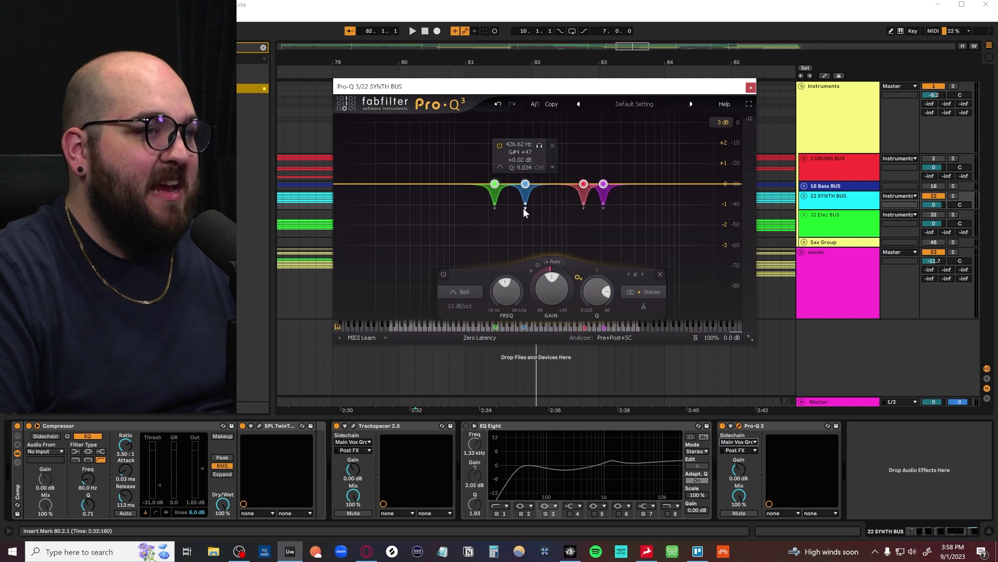
pyautogui.click(426, 169)
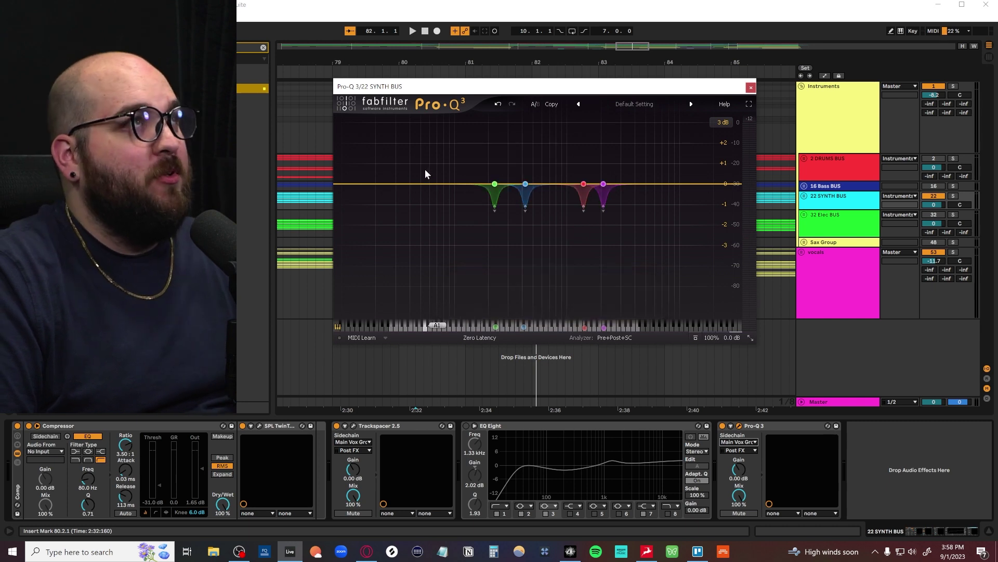
pyautogui.moveTo(448, 162); pyautogui.dragTo(535, 201)
pyautogui.moveTo(553, 292); pyautogui.dragTo(549, 285)
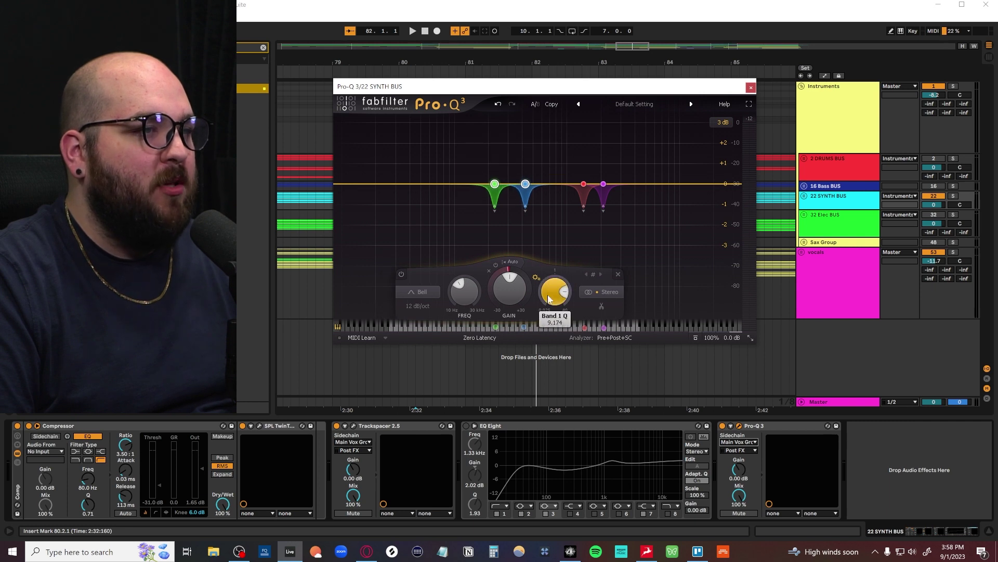
pyautogui.press('space')
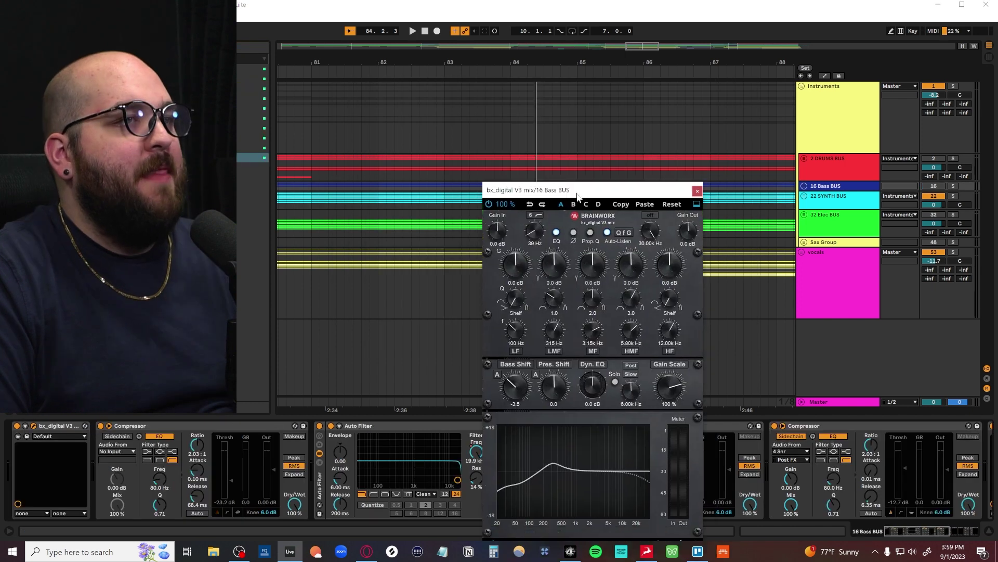
# Step: Examine the bx_digital V3 mix settings on 16 Bass BUS and 3 Kick, closing the kick's plugin window
pyautogui.moveTo(577, 195); pyautogui.dragTo(612, 90)
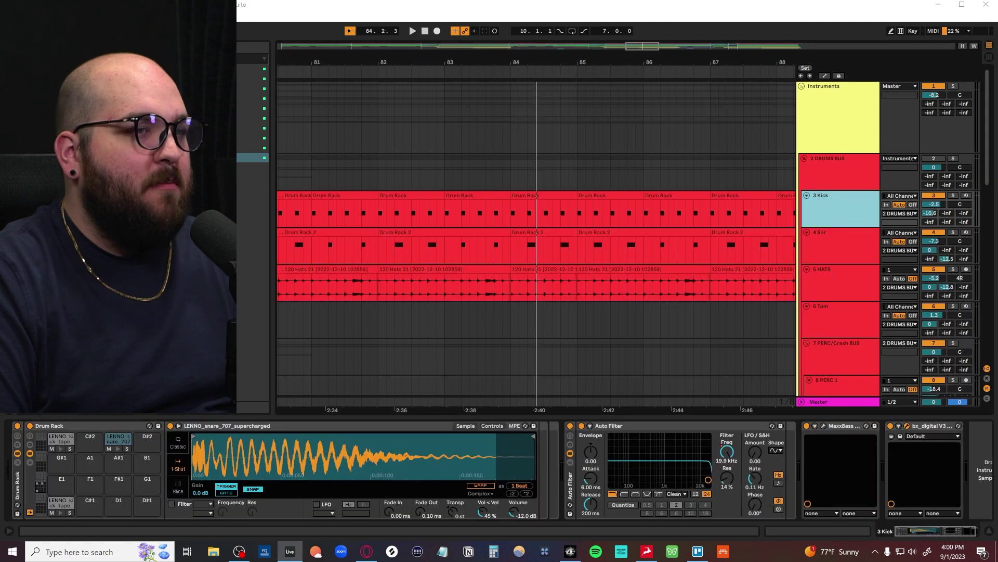
pyautogui.moveTo(237, 0); pyautogui.dragTo(577, 126)
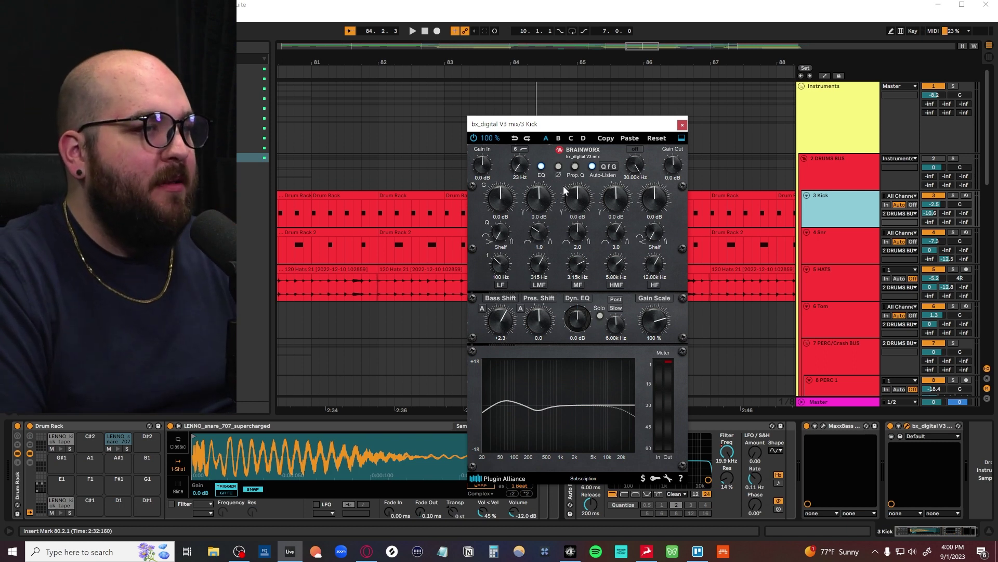
pyautogui.click(682, 125)
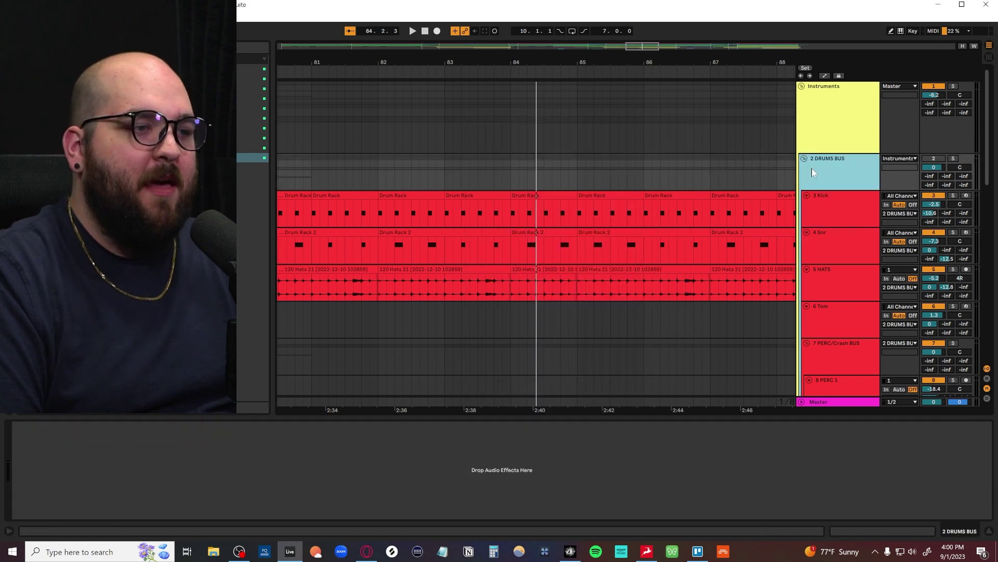
# Step: Inspect the 7 PERC/Crash BUS device chain, including its compressors sidechained from 3 Kick and 4 Snr, and its percussion tracks
pyautogui.scroll(-2, 816, 275)
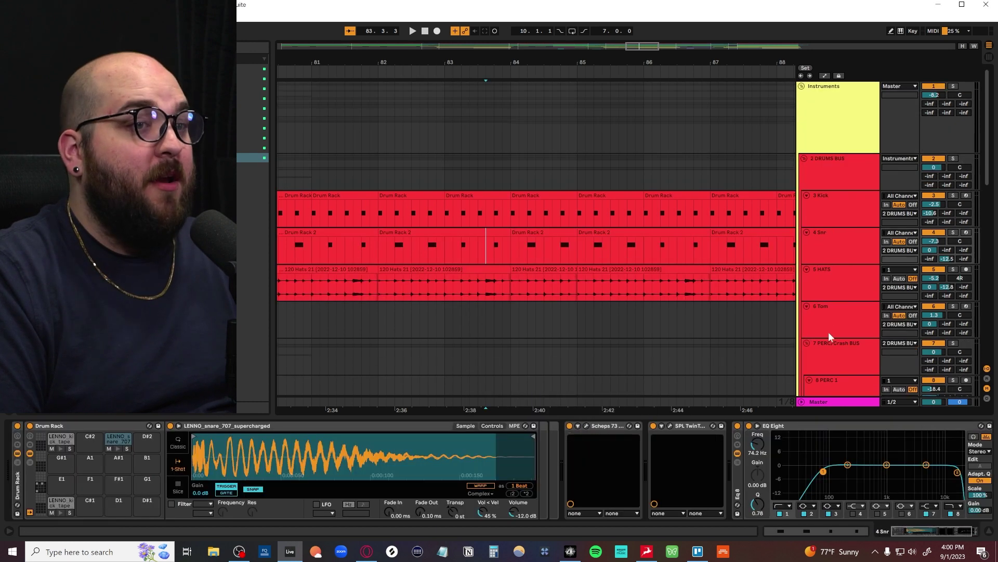
pyautogui.click(827, 353)
pyautogui.scroll(-2, 433, 306)
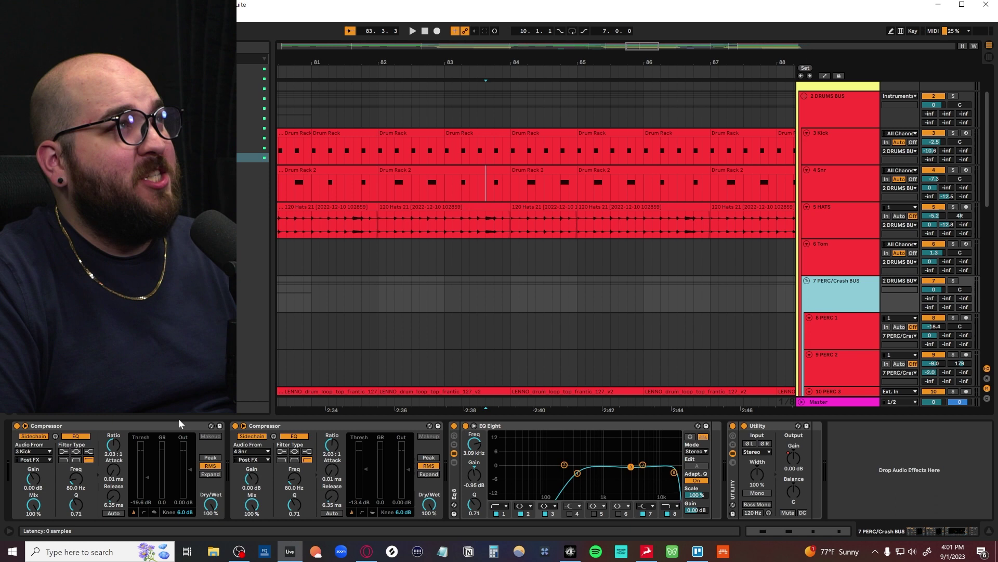
pyautogui.scroll(-5, 639, 298)
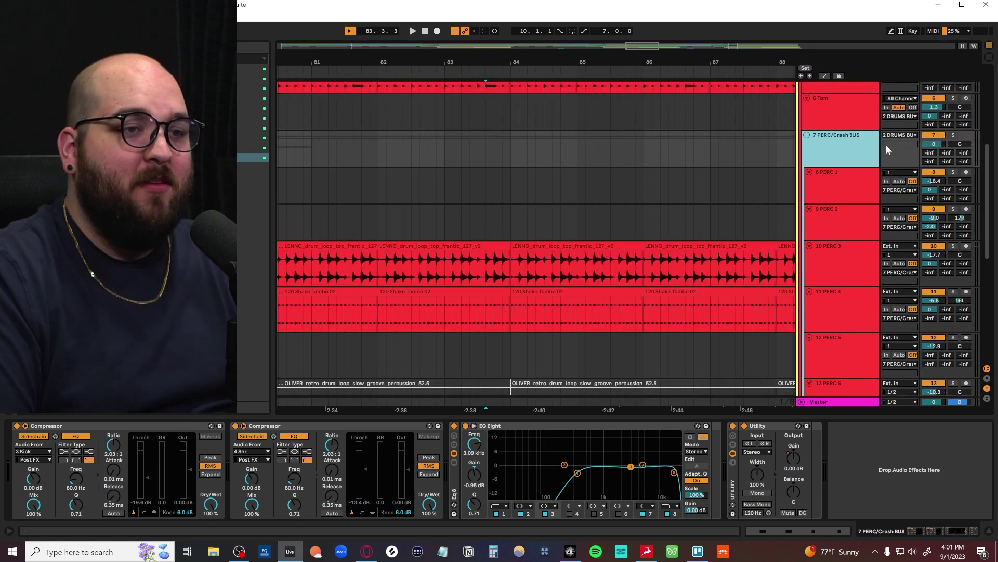
pyautogui.scroll(-2, 721, 293)
# Step: Solo the percussion bus and play it from 75.3.1, just before chorus 2
pyautogui.keyDown('ctrl'); pyautogui.scroll(-3, 637, 293); pyautogui.keyUp('ctrl')
pyautogui.scroll(2, 721, 297)
pyautogui.click(953, 115)
pyautogui.click(344, 178)
pyautogui.press('space')
pyautogui.click(843, 120)
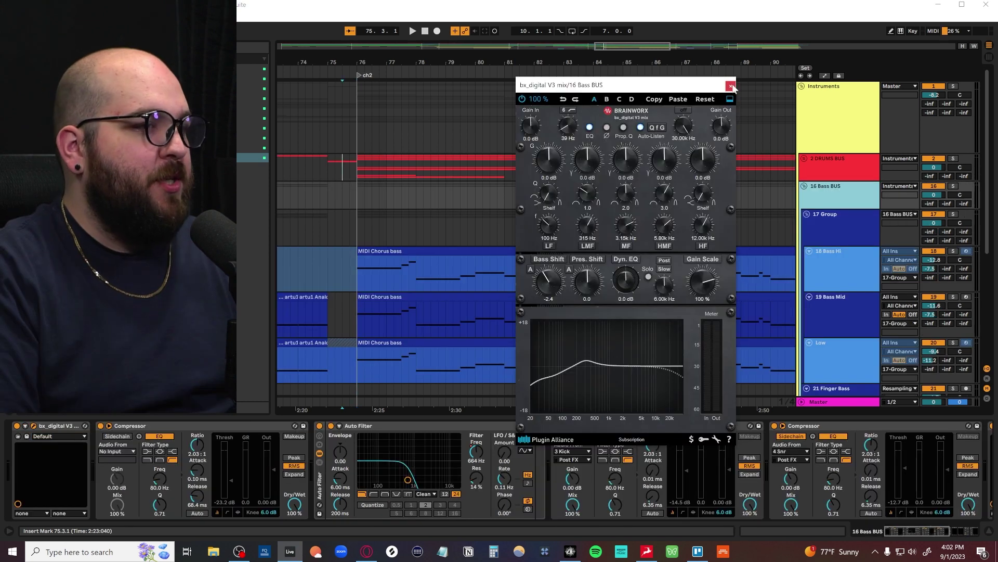
# Step: Close bx_digital on 16 Bass BUS and play the bass layers with 17 Group soloed from the start of chorus 2 at 76.1.1
pyautogui.click(730, 85)
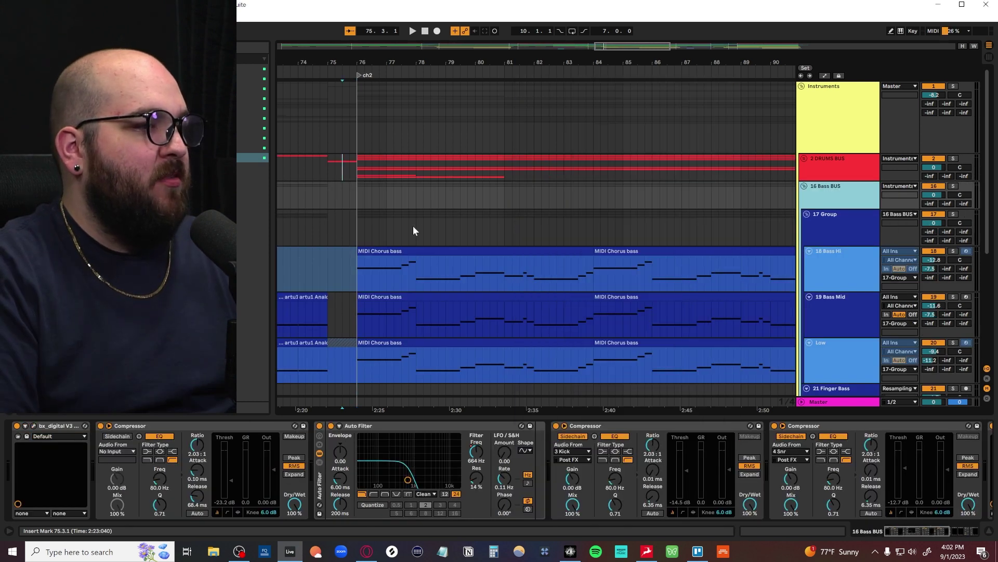
pyautogui.scroll(-3, 353, 265)
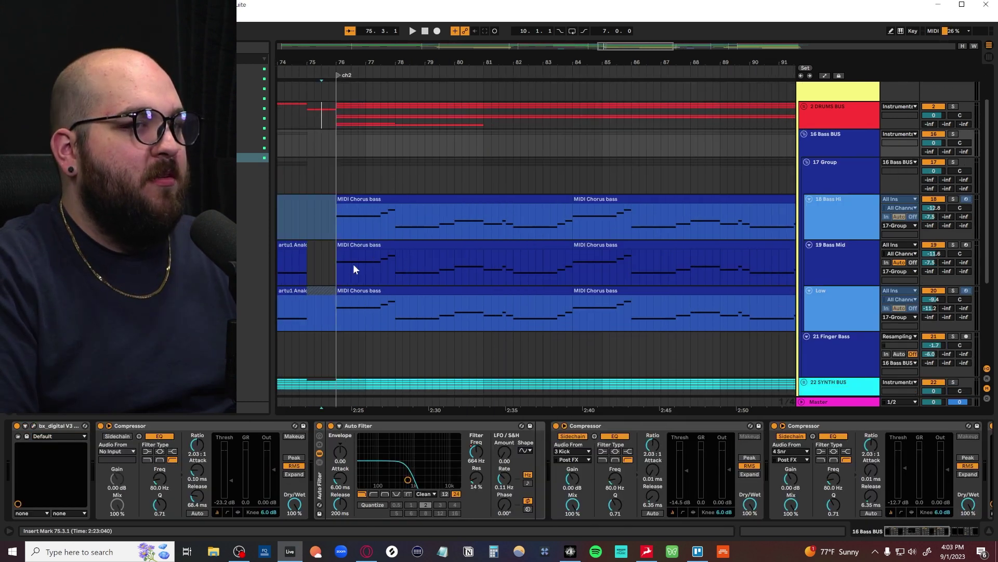
pyautogui.scroll(-1, 354, 264)
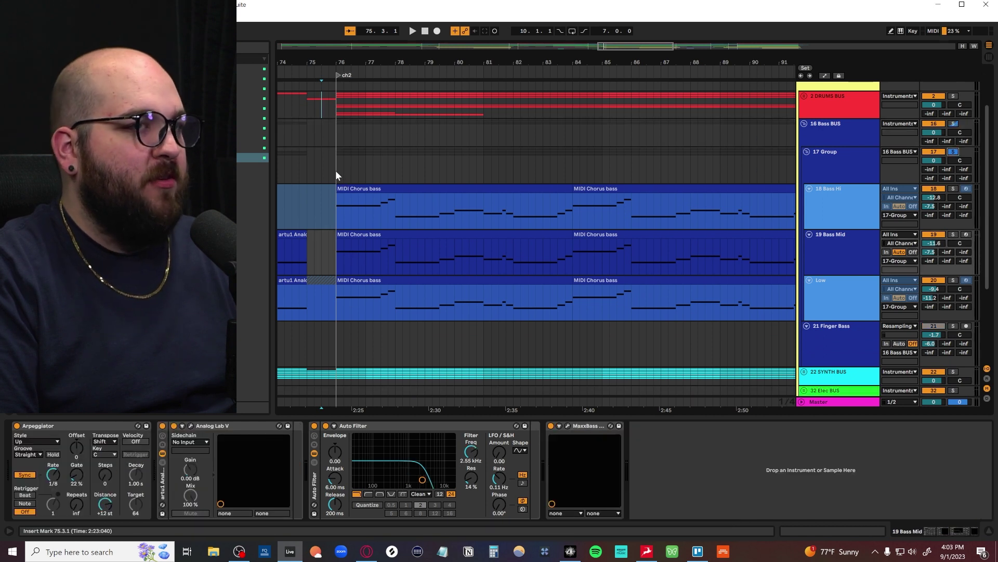
pyautogui.click(335, 171)
pyautogui.press('space')
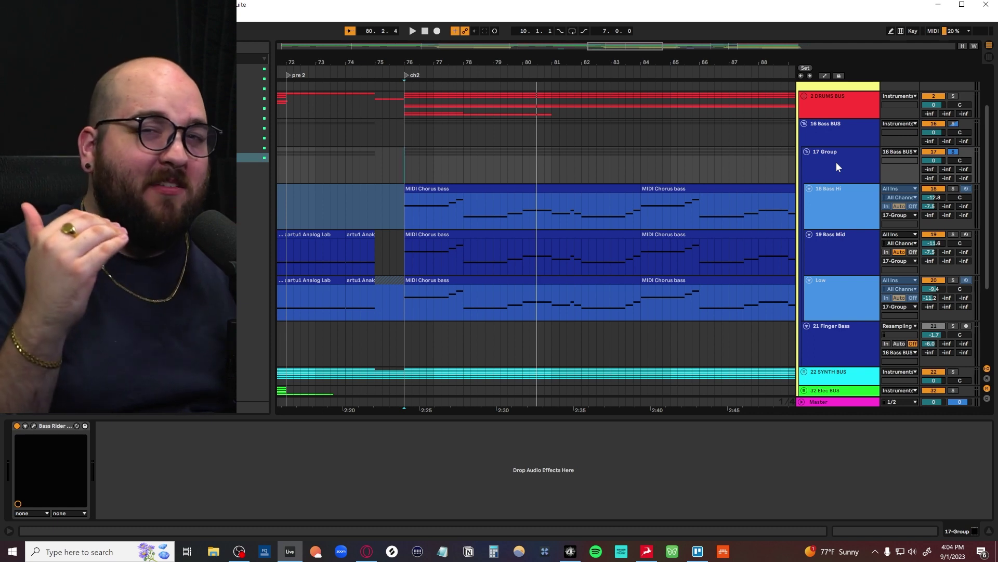
# Step: Inspect the device chains of the 18 Bass Hi, 19 Bass Mid and Low tracks in turn
pyautogui.click(850, 189)
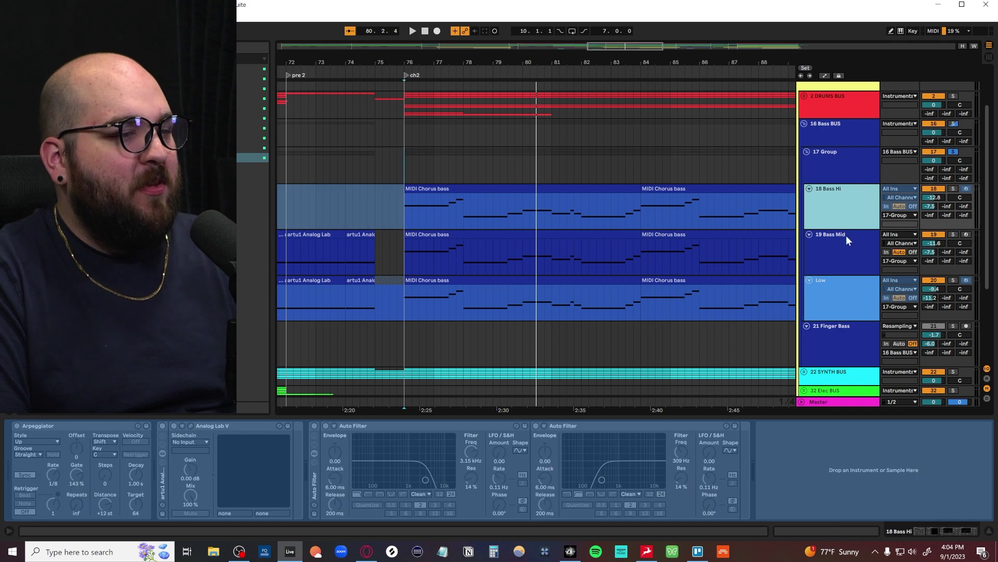
pyautogui.click(831, 256)
pyautogui.click(826, 286)
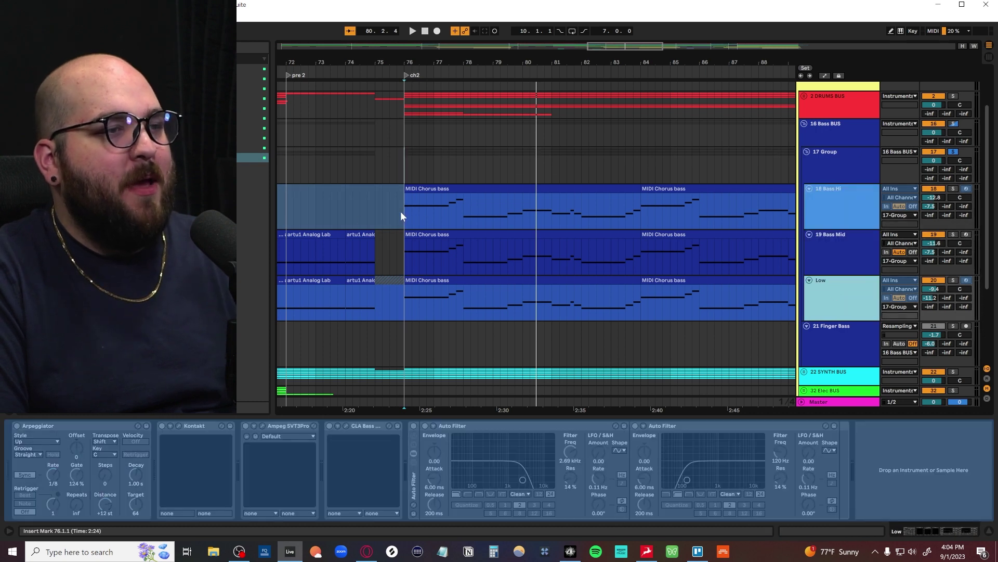
# Step: Solo the 18 Bass Hi, 19 Bass Mid and Low tracks in turn, playing each one from the start of chorus 2 at 76.1.1
pyautogui.click(890, 206)
pyautogui.click(954, 189)
pyautogui.click(639, 214)
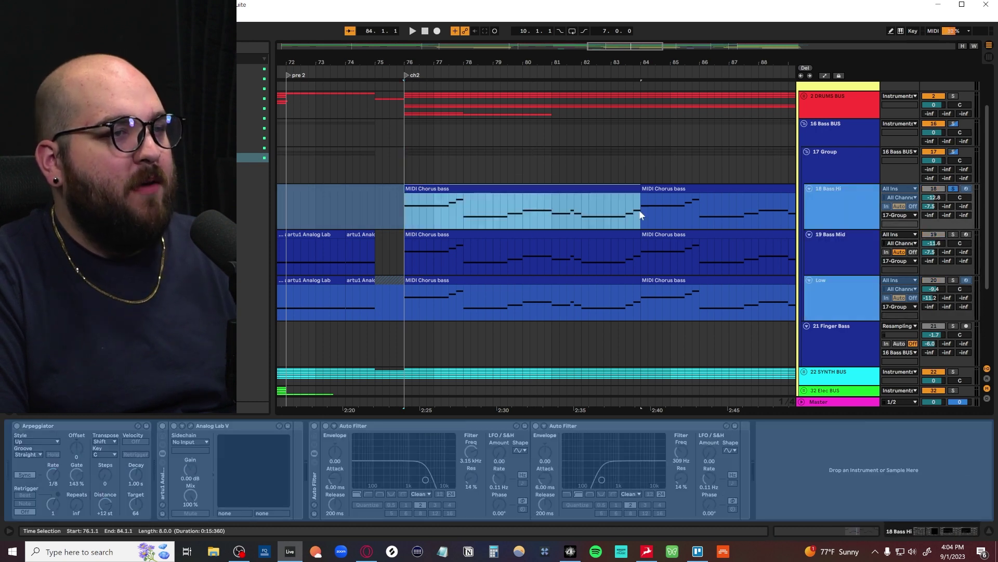
pyautogui.press('space')
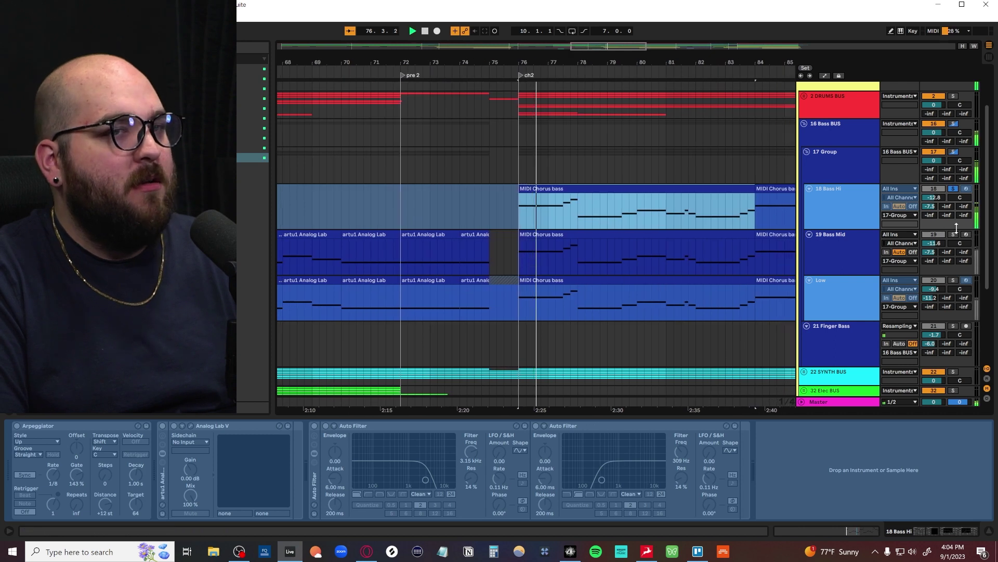
pyautogui.click(953, 234)
pyautogui.click(650, 244)
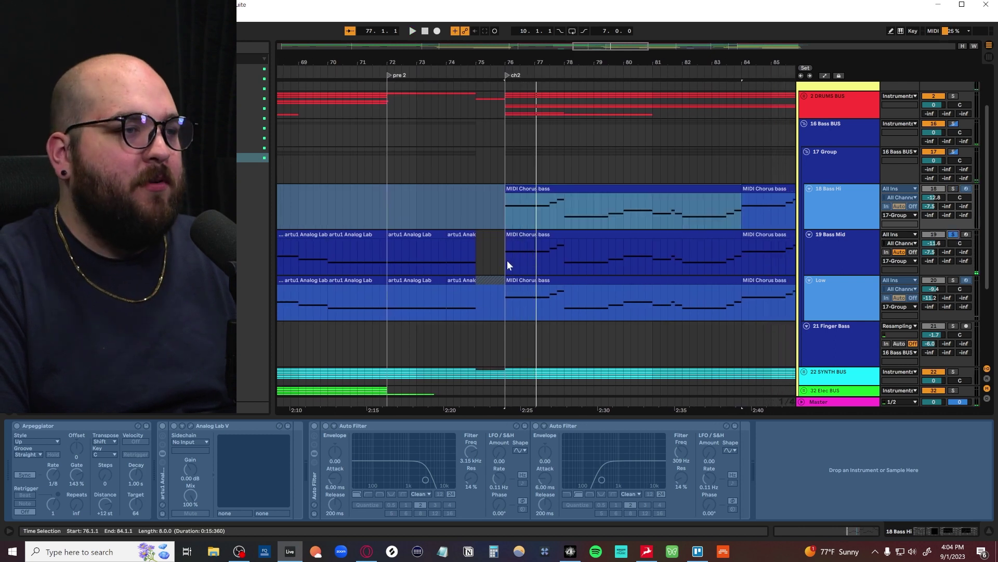
pyautogui.moveTo(508, 257); pyautogui.dragTo(575, 250)
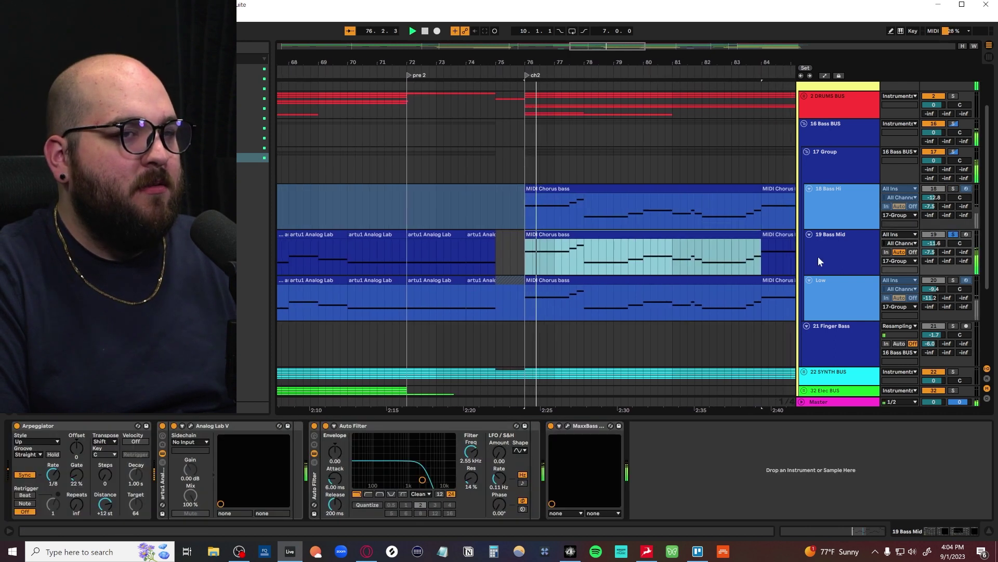
pyautogui.click(952, 280)
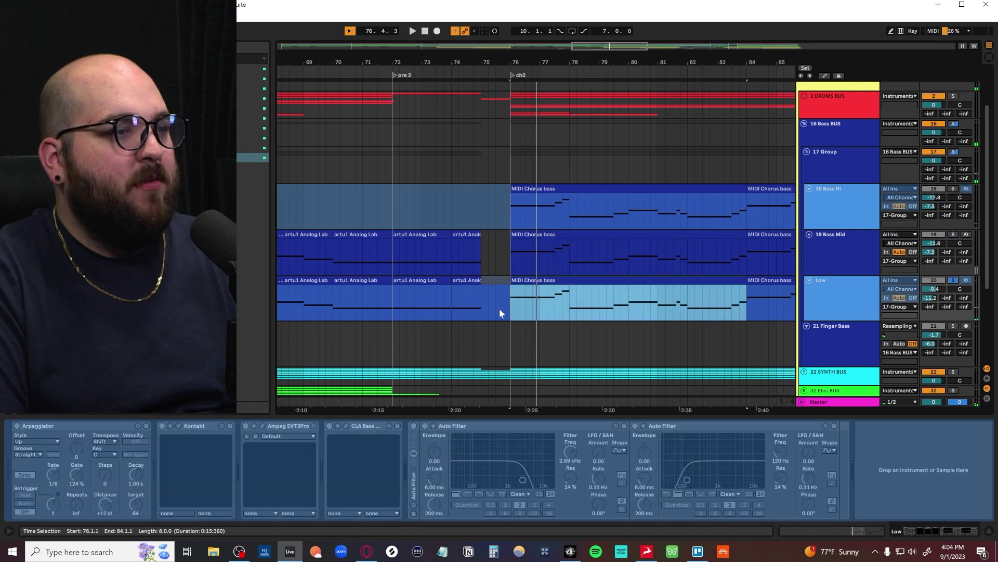
pyautogui.press('space')
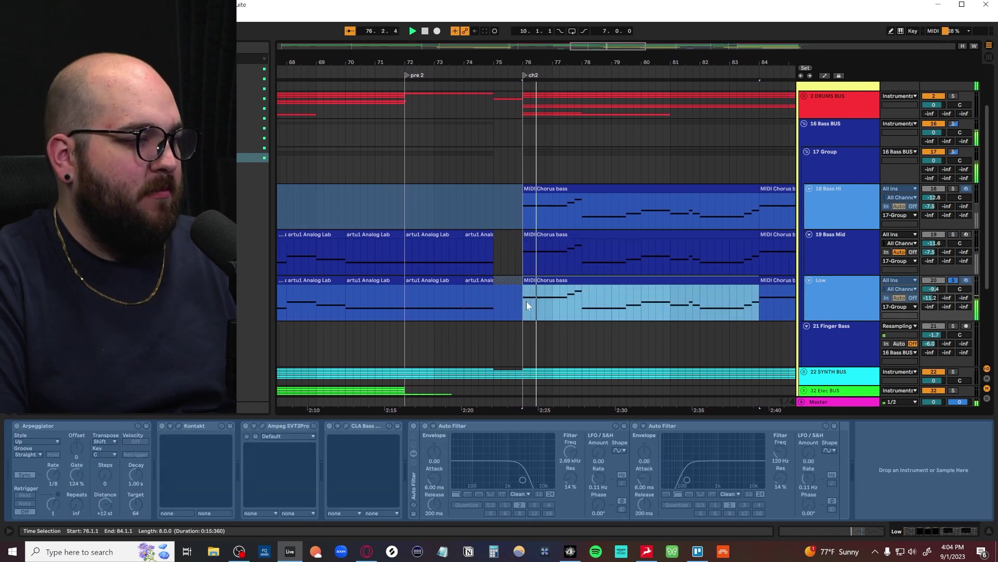
pyautogui.press('space')
# Step: Inspect the Bass Rider device on 17 Group and play all the bass layers together with the group soloed
pyautogui.click(830, 175)
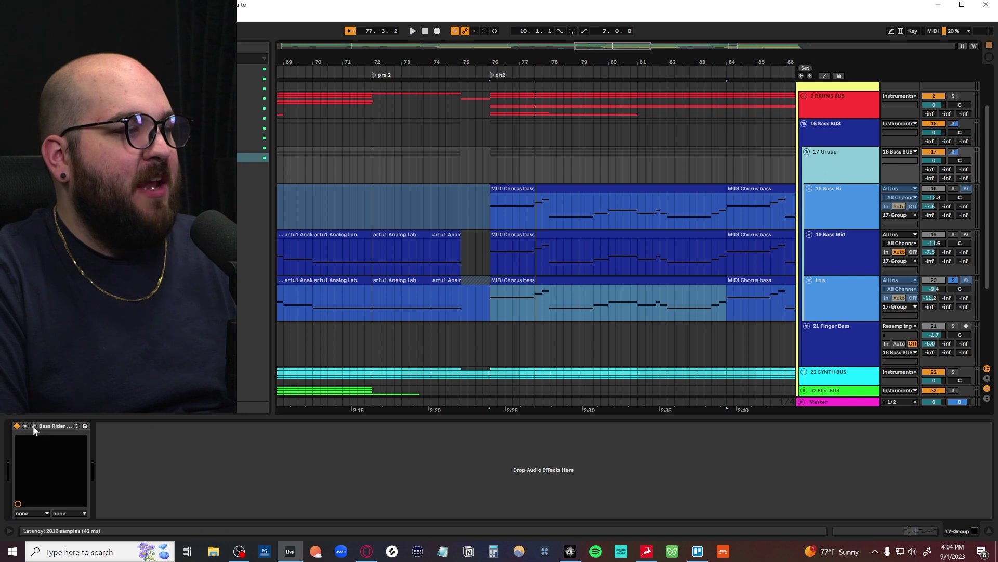
pyautogui.click(954, 152)
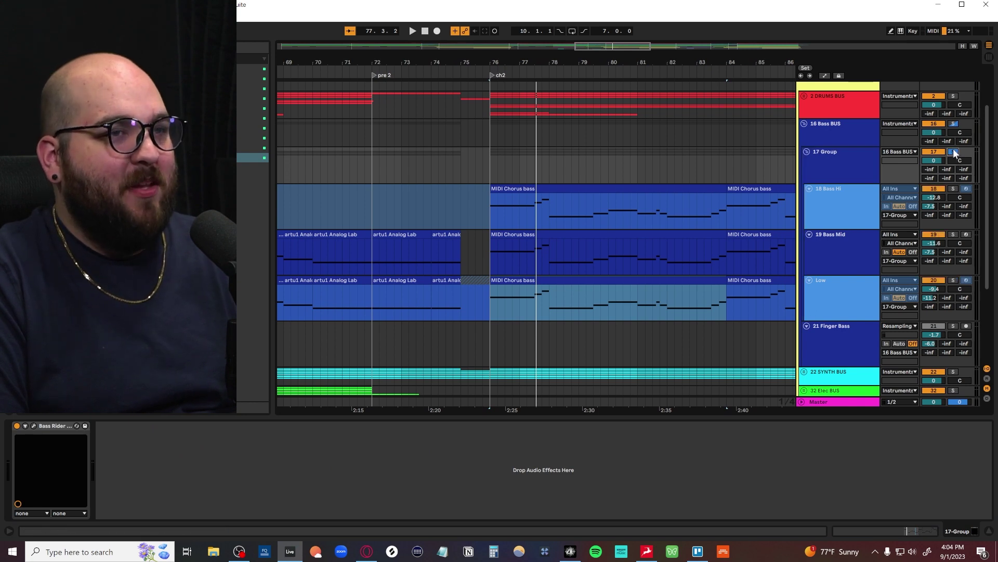
pyautogui.press('space')
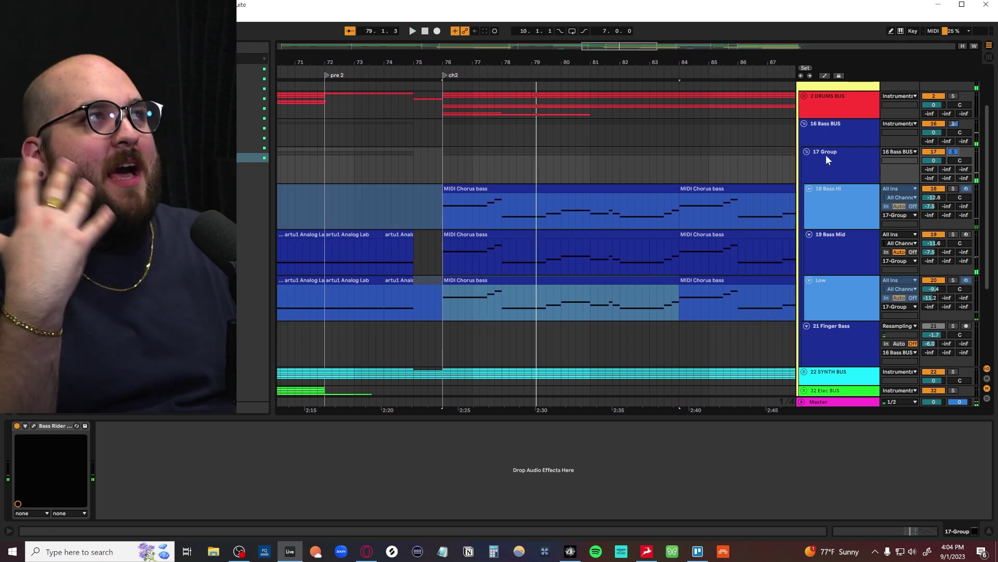
# Step: Add EQ Eight after Bass Rider on 17 Group and examine the soloed Bass Hi's spectrum in its expanded display during playback from 76.1.1
pyautogui.click(343, 459)
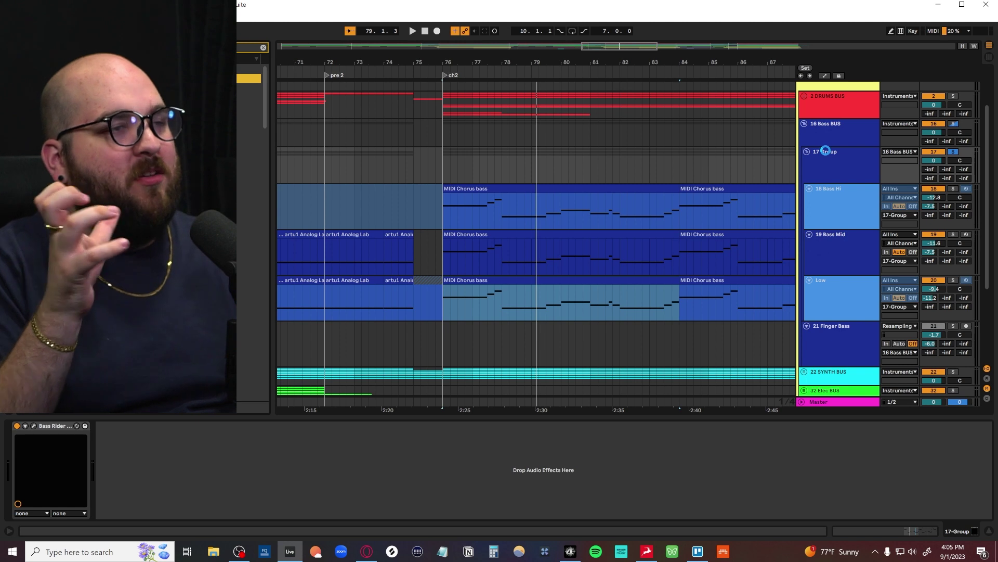
pyautogui.click(967, 212)
pyautogui.click(920, 178)
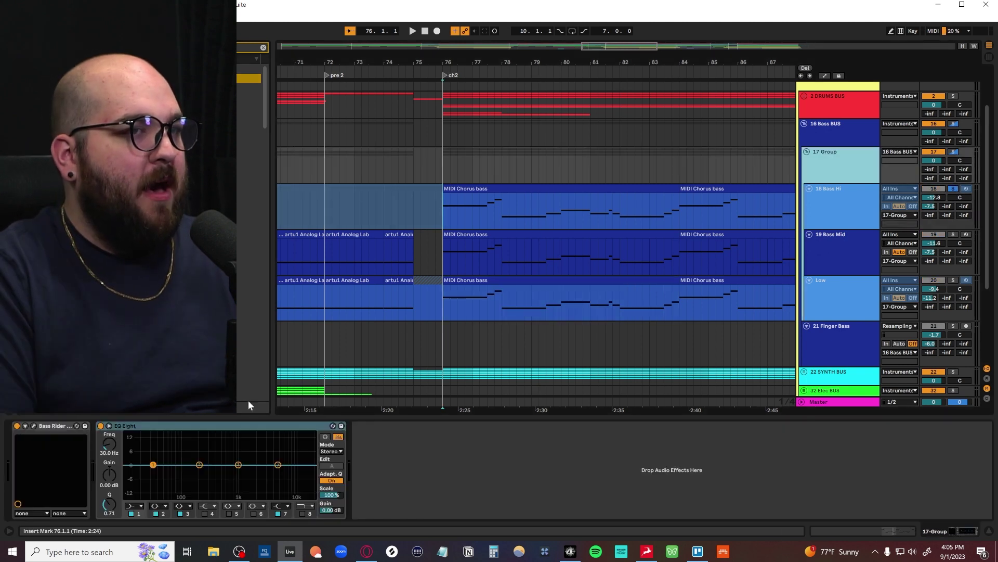
pyautogui.click(109, 425)
pyautogui.press('space')
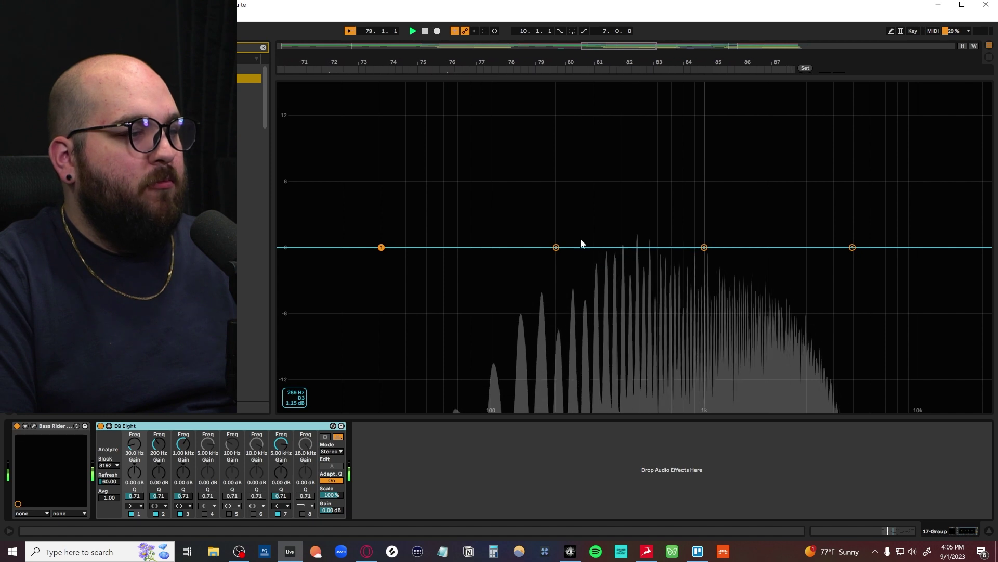
pyautogui.click(109, 425)
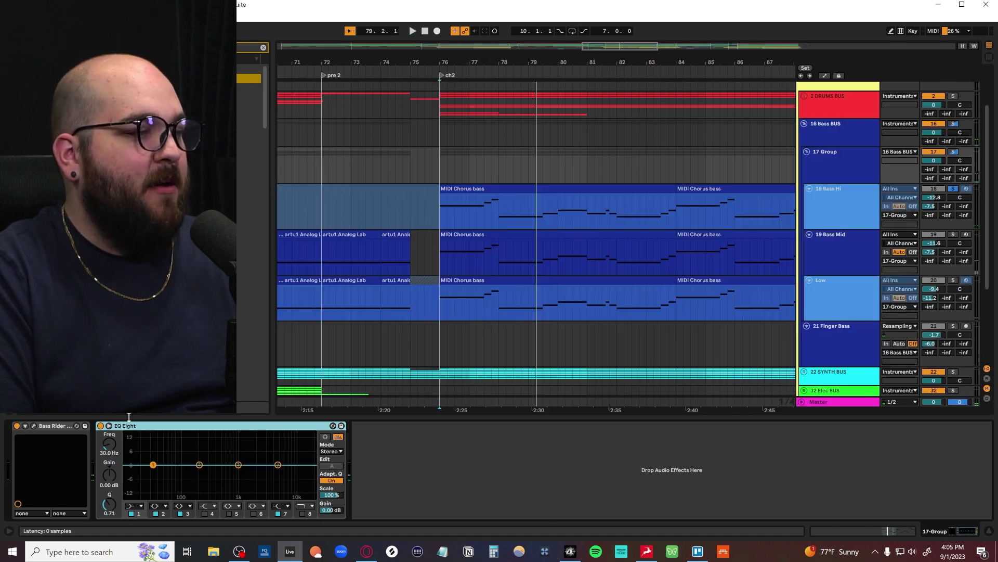
# Step: Solo 19 Bass Mid and examine its spectrum in the expanded EQ Eight display of 17 Group during playback
pyautogui.click(852, 237)
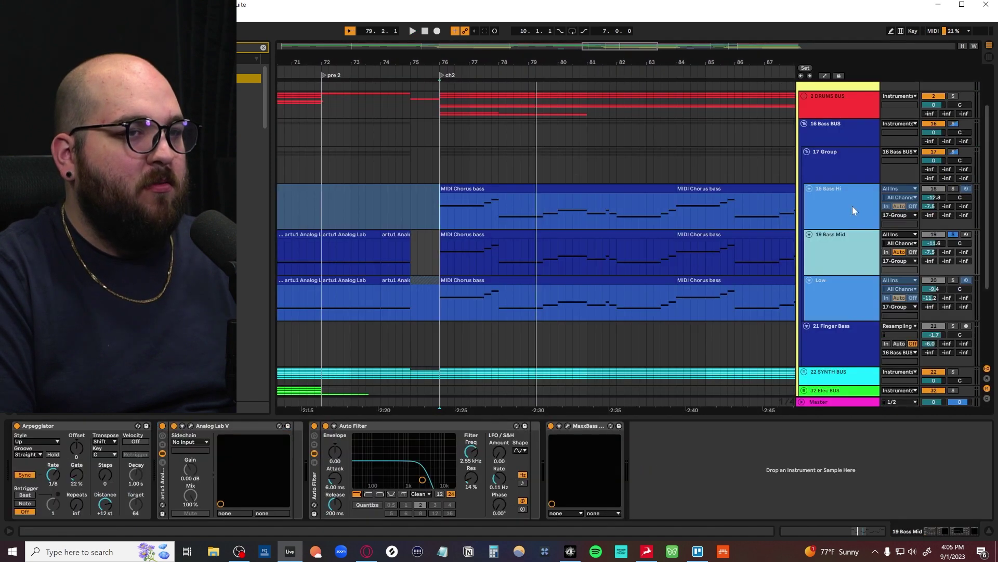
pyautogui.click(843, 166)
pyautogui.click(110, 426)
pyautogui.press('space')
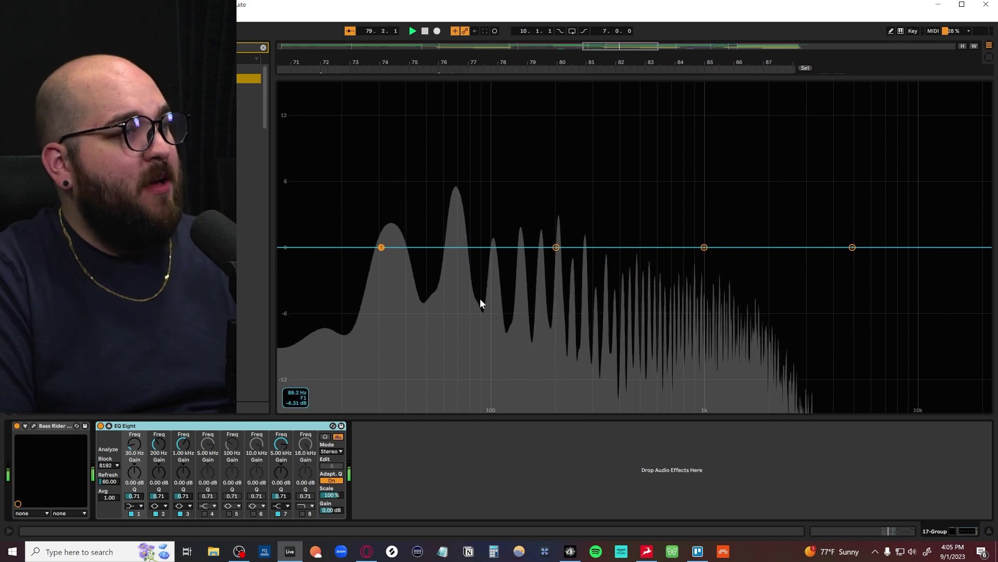
pyautogui.hotkey('shift', 'Tab')
pyautogui.press('space')
# Step: Solo the Low track and examine its spectrum in 17 Group's expanded EQ Eight display during playback
pyautogui.click(847, 165)
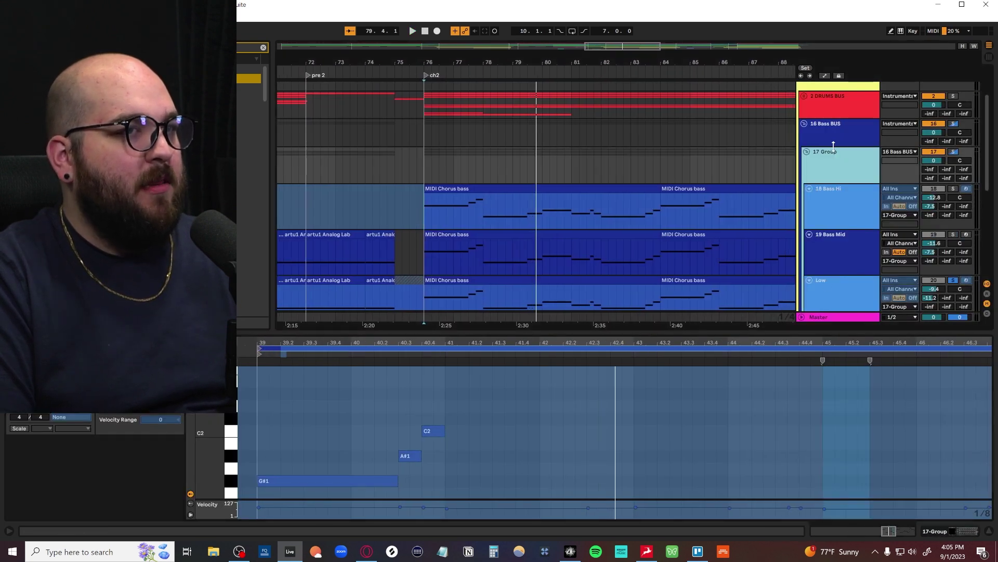
pyautogui.hotkey('shift', 'Tab')
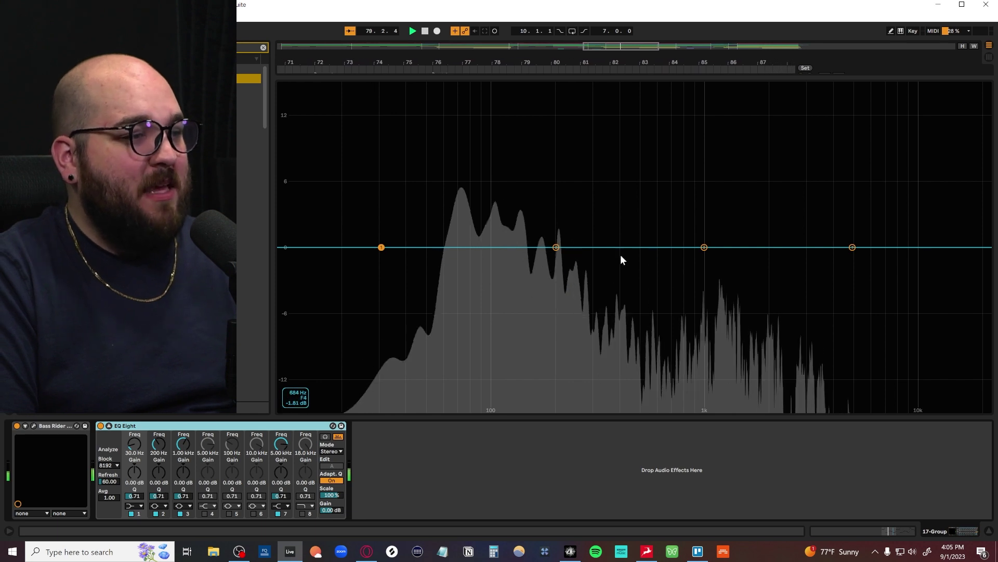
pyautogui.click(109, 425)
pyautogui.press('space')
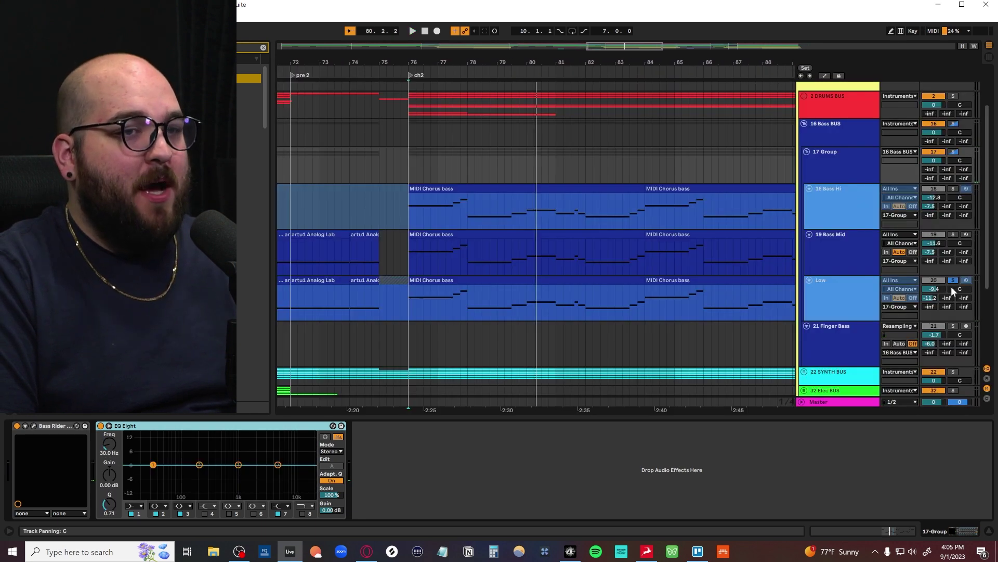
# Step: Play all three bass layers together and examine their combined spectrum in 17 Group's expanded EQ Eight display
pyautogui.click(852, 179)
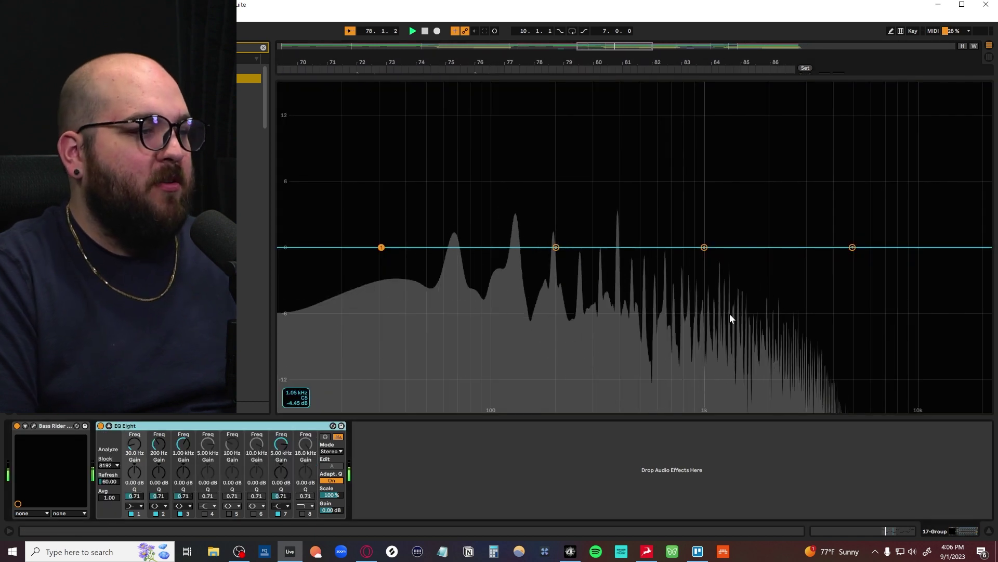
pyautogui.click(109, 425)
pyautogui.press('space')
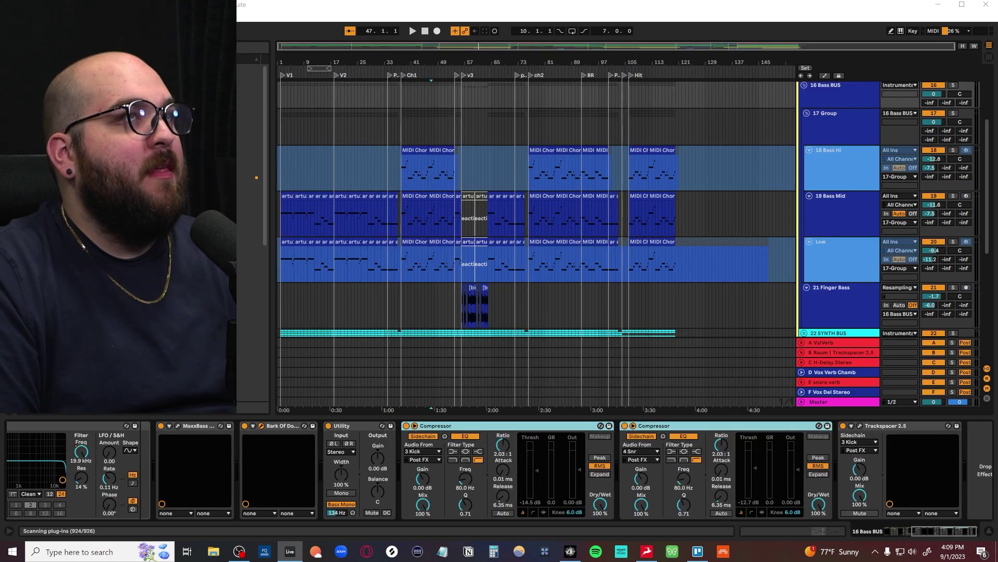
# Step: Solo 16 Bass BUS and play it from 47.1.1, comparing the sound with Bark Of Dog 2 bypassed and active
pyautogui.moveTo(476, 38); pyautogui.dragTo(567, 151)
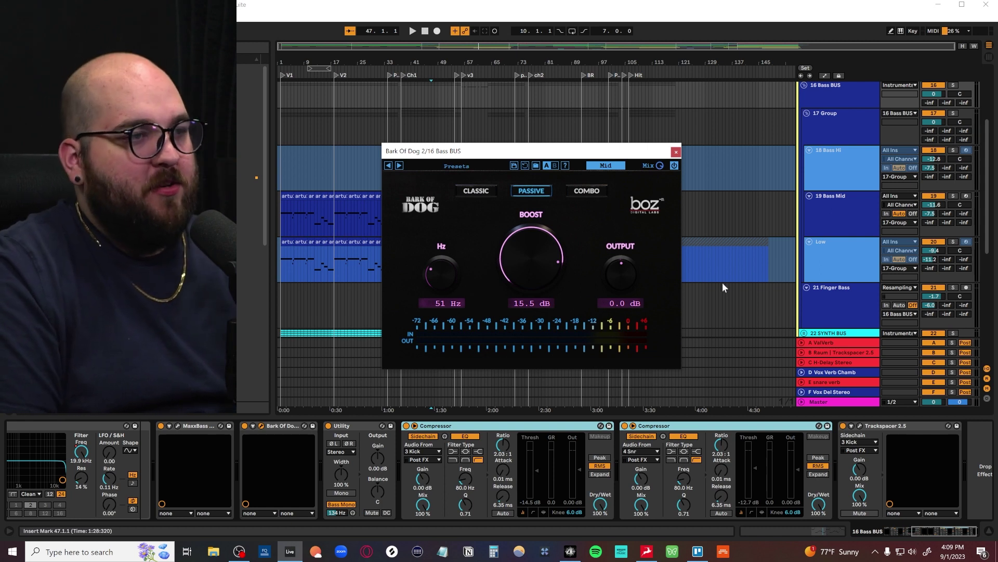
pyautogui.scroll(2, 746, 244)
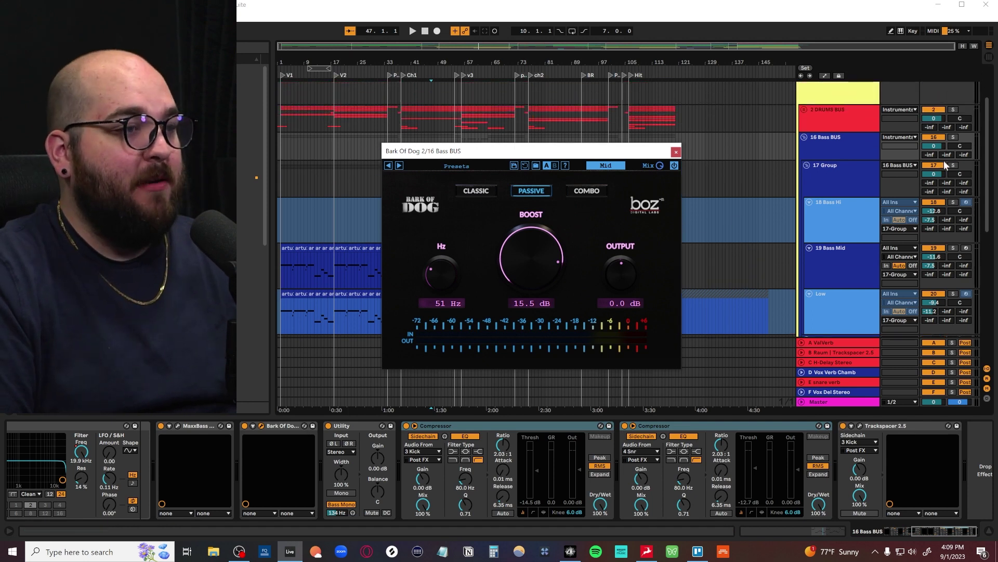
pyautogui.click(952, 137)
pyautogui.press('space')
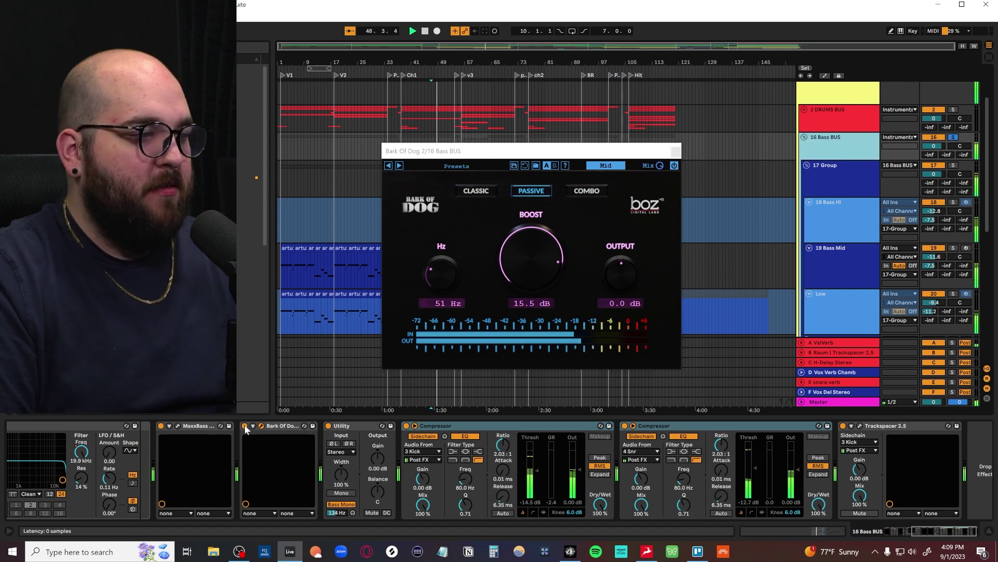
pyautogui.click(245, 426)
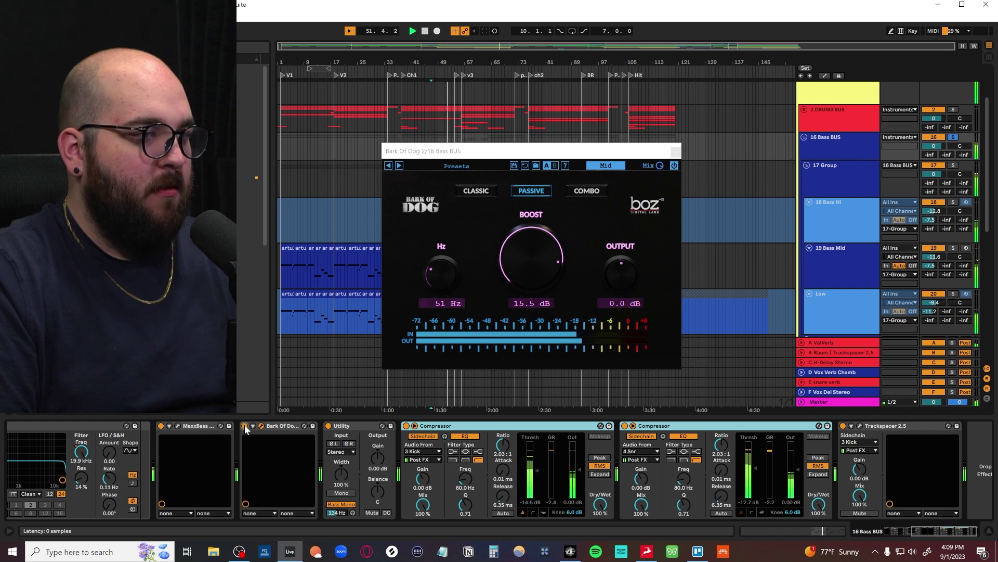
pyautogui.press('space')
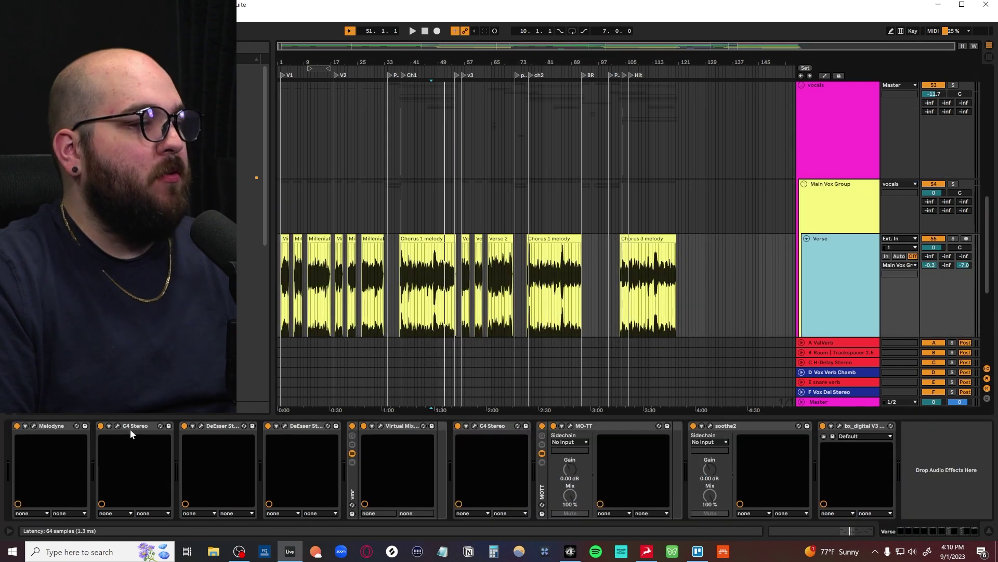
# Step: Solo the Verse vocal track and mute all return tracks from A ValVerb to F Vox Del Stereo
pyautogui.click(130, 429)
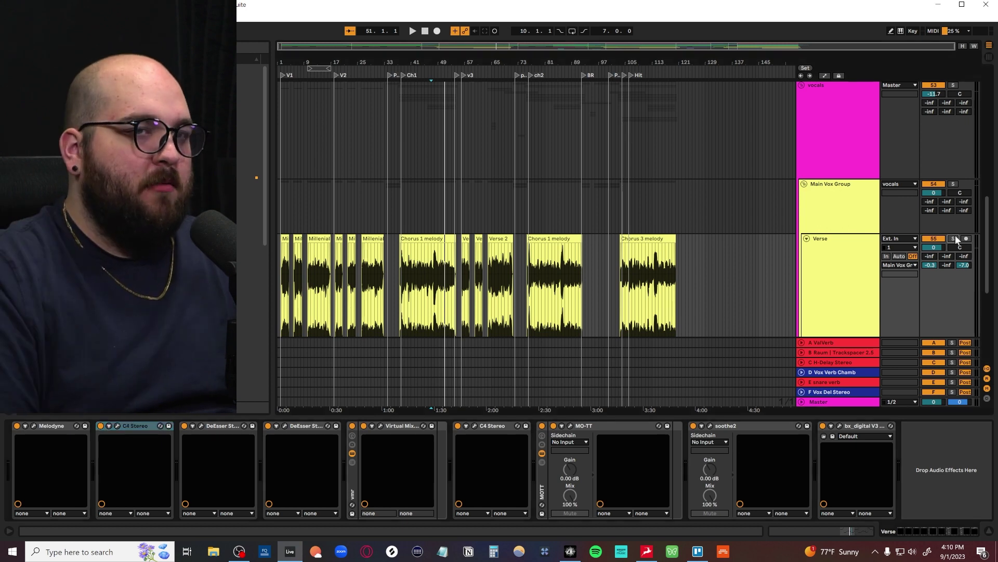
pyautogui.click(853, 344)
pyautogui.keyDown('shift'); pyautogui.click(846, 394); pyautogui.keyUp('shift')
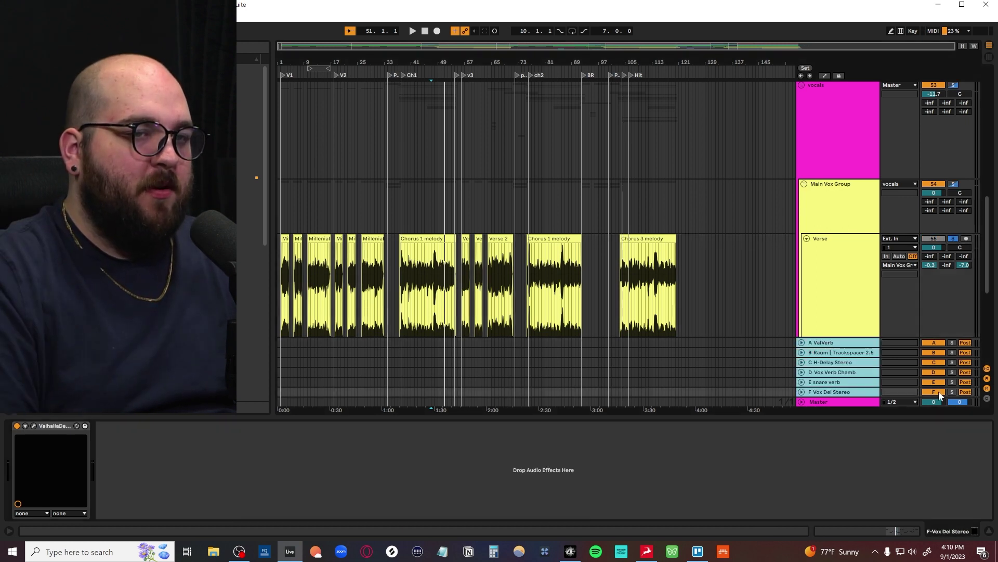
pyautogui.click(938, 392)
# Step: Deactivate the Verse track's devices from the first DeEsser through bx_digital V3 and play the vocal from 47.1.1
pyautogui.click(866, 228)
pyautogui.click(857, 241)
pyautogui.click(856, 429)
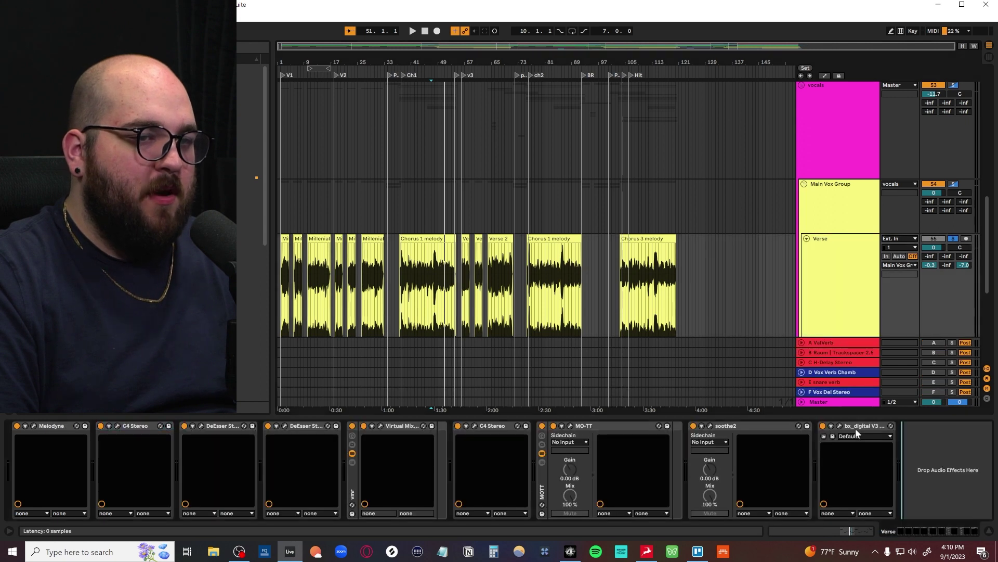
pyautogui.keyDown('shift'); pyautogui.click(213, 427); pyautogui.keyUp('shift')
pyautogui.press('0')
pyautogui.press('space')
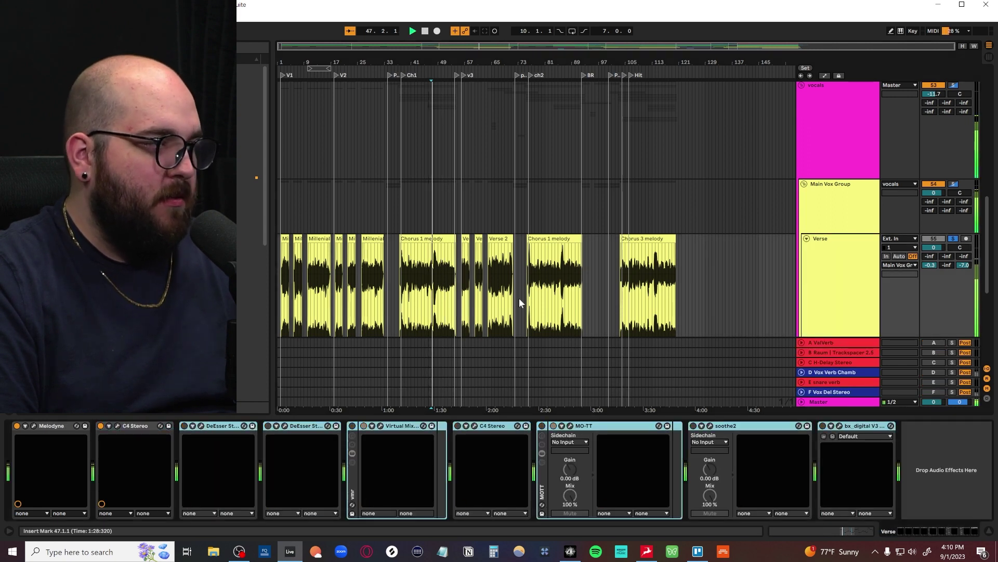
pyautogui.press('+')
pyautogui.press('+')
pyautogui.scroll(-2, 385, 338)
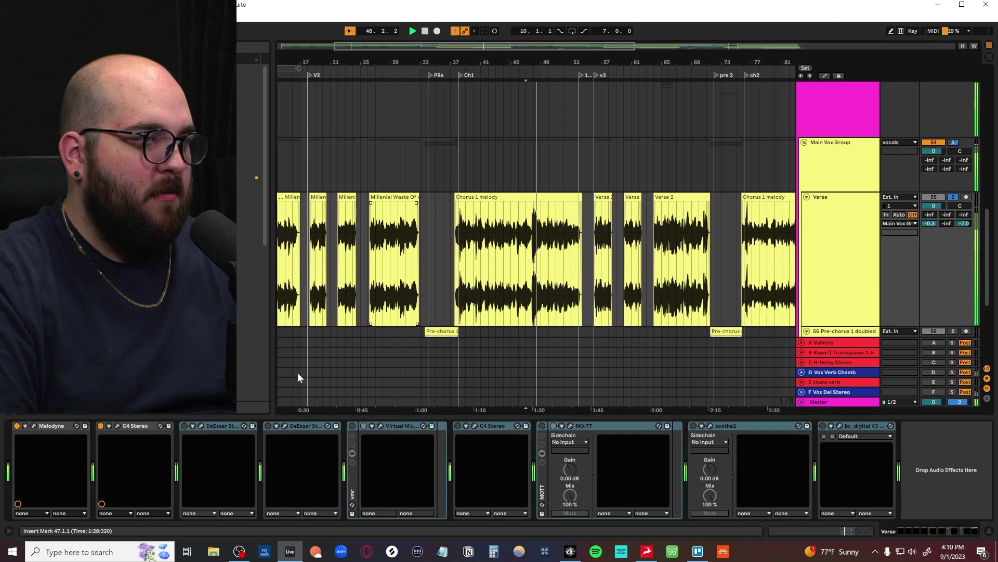
# Step: Open the first C4 Stereo on the Verse track, move its window clear of the vocal clips and examine its multiband processing during playback from 47.1.1
pyautogui.click(117, 426)
pyautogui.press('space')
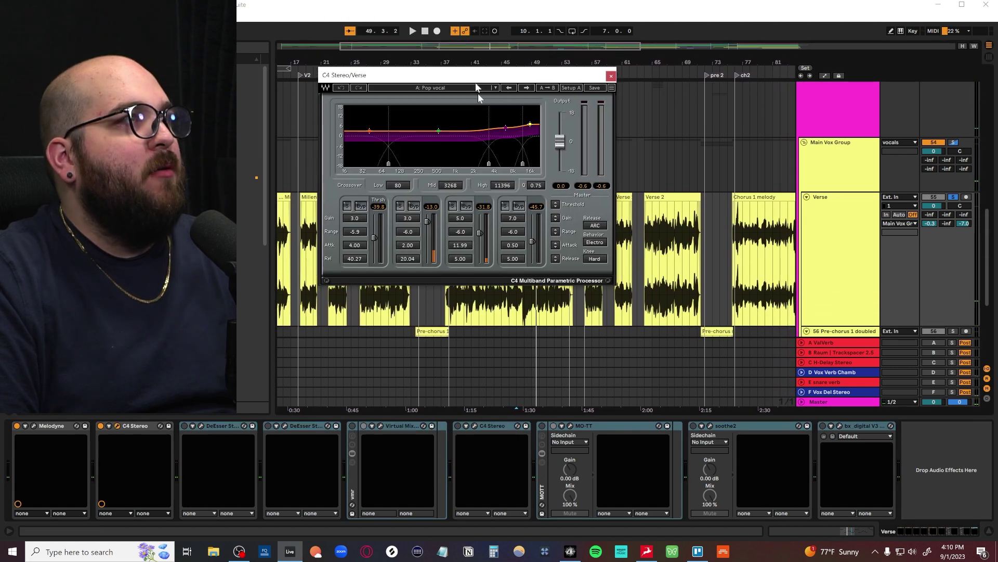
pyautogui.moveTo(483, 69); pyautogui.dragTo(708, 200)
pyautogui.scroll(-2, 411, 161)
pyautogui.scroll(-1, 411, 161)
pyautogui.press('space')
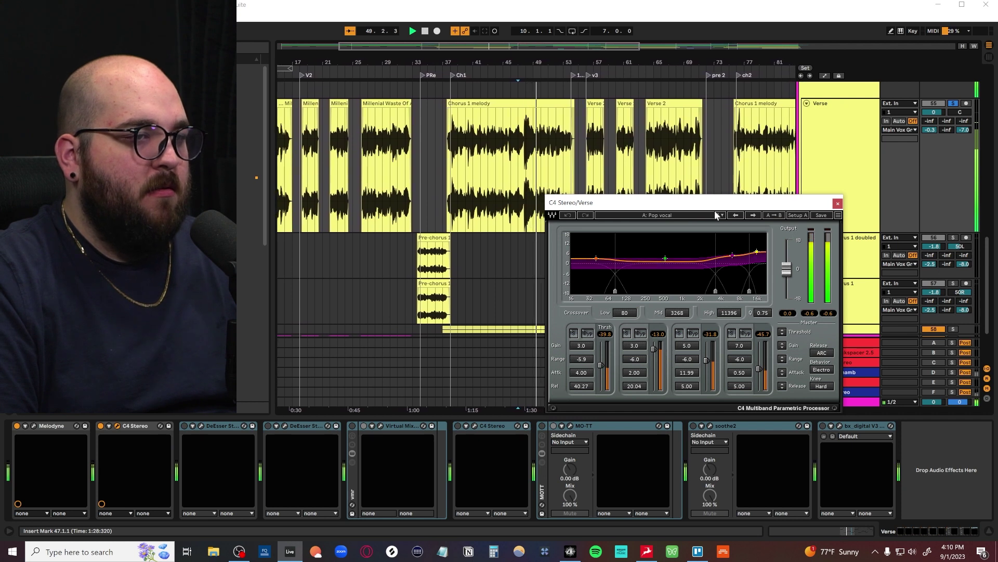
pyautogui.press('space')
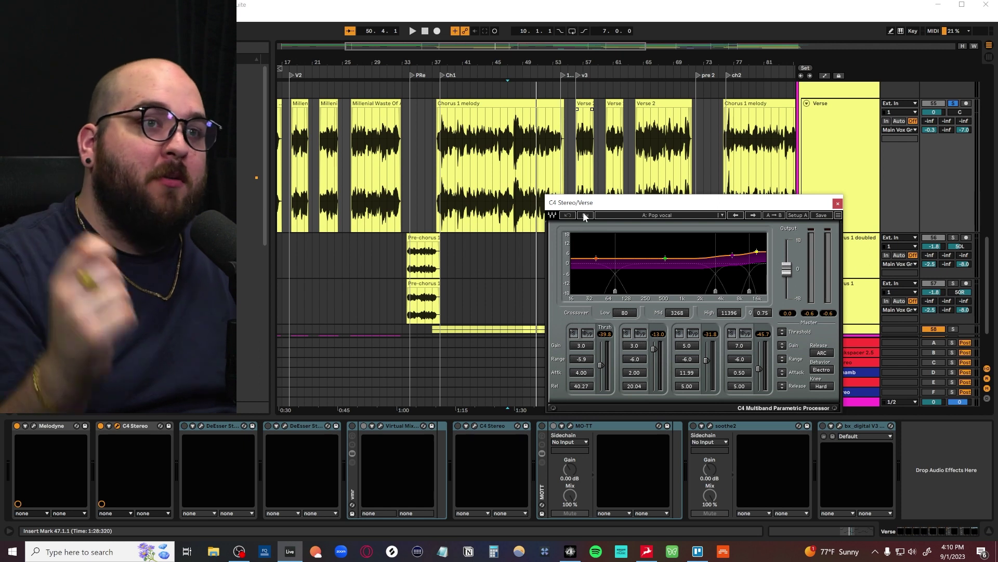
pyautogui.scroll(-3, 367, 218)
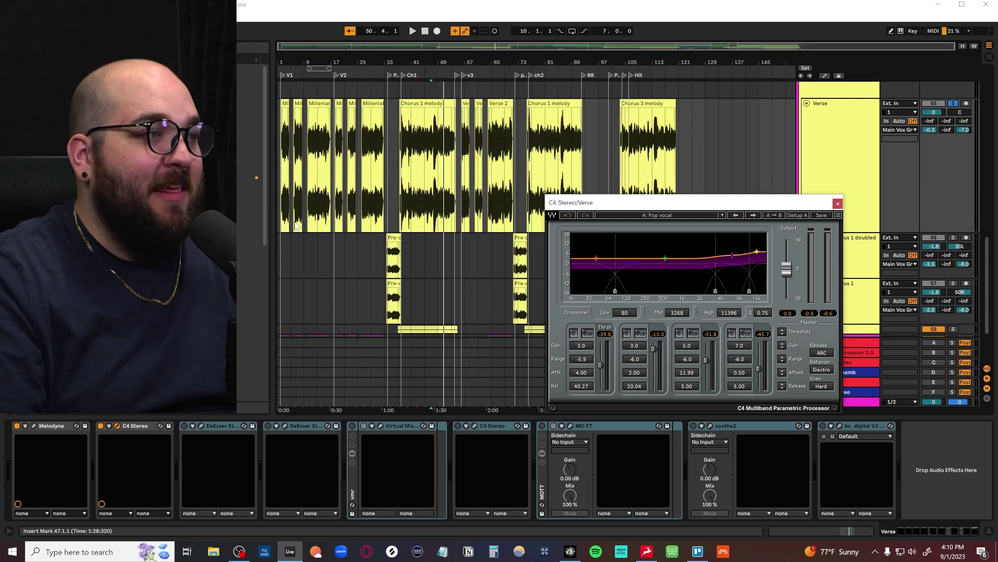
pyautogui.scroll(5, 557, 149)
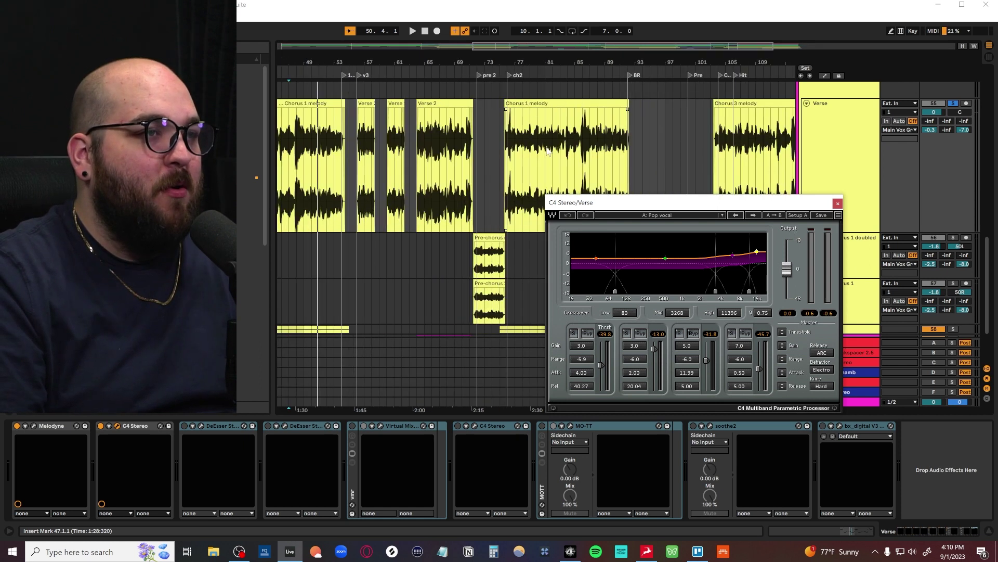
# Step: Highlight bars 85.3.1 to 87.1.1 of the chorus vocal, then activate the first DeEsser in place of the C4 view and audition it from 76.1.1
pyautogui.moveTo(593, 148); pyautogui.dragTo(619, 144)
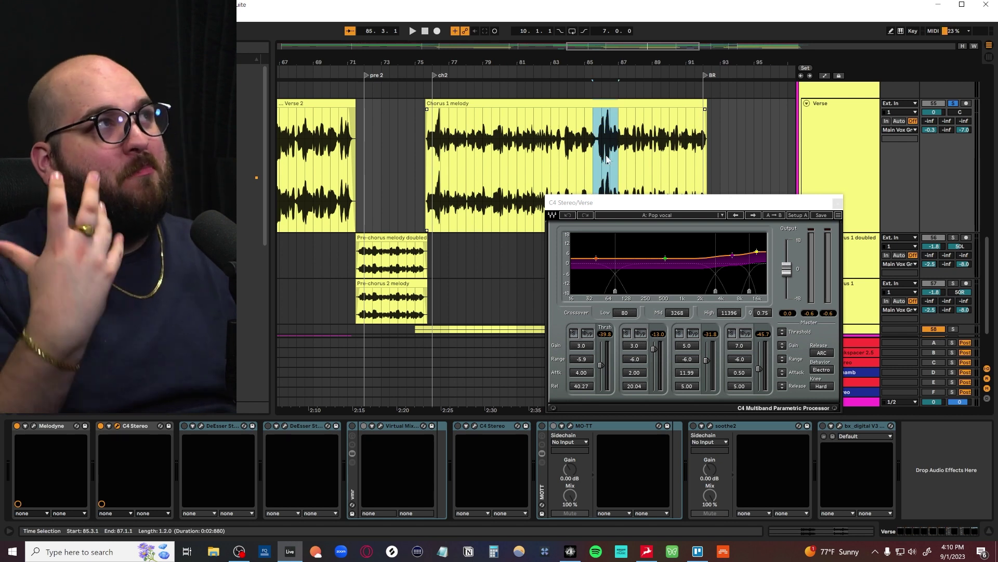
pyautogui.click(838, 203)
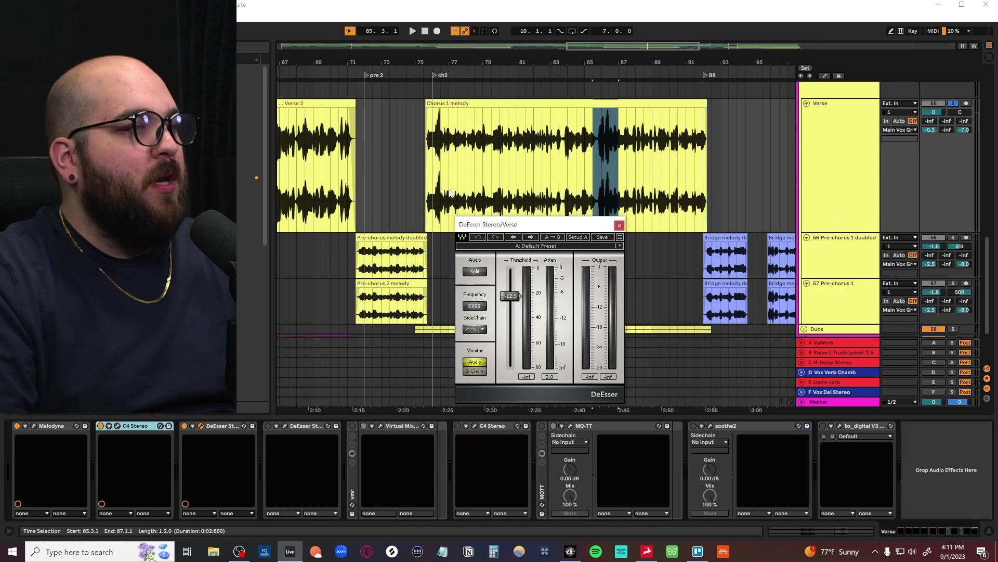
pyautogui.click(432, 190)
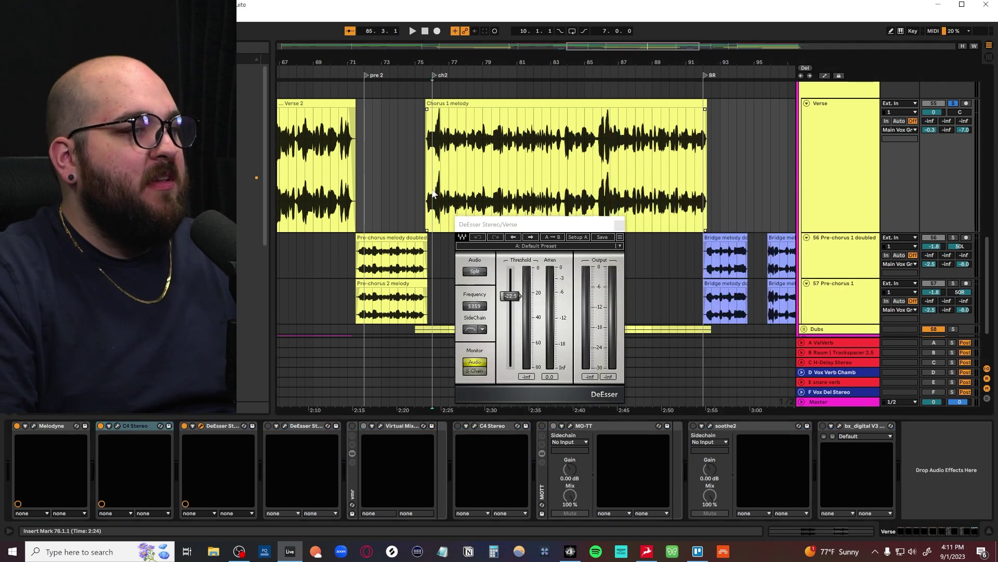
pyautogui.press('space')
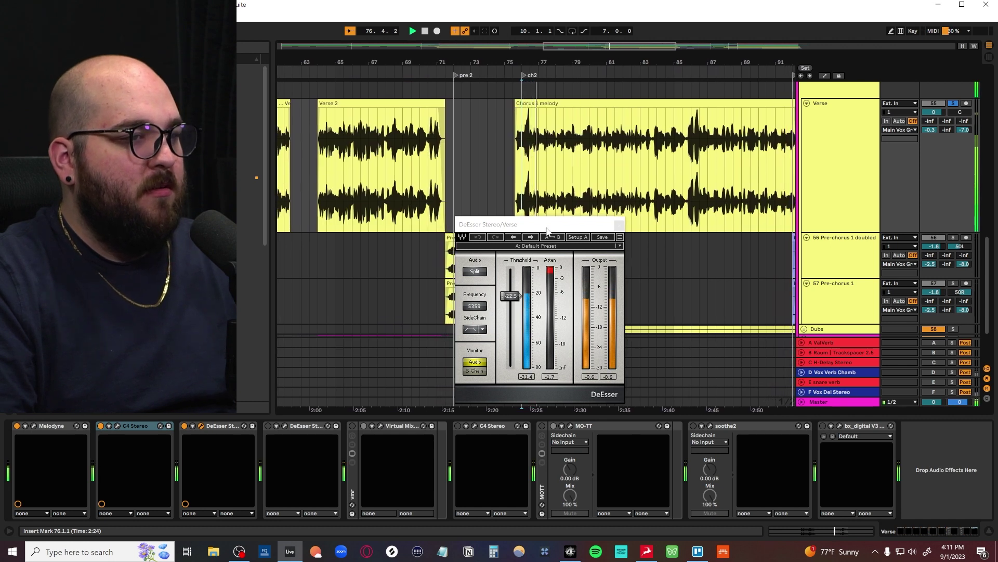
pyautogui.press('space')
pyautogui.click(619, 225)
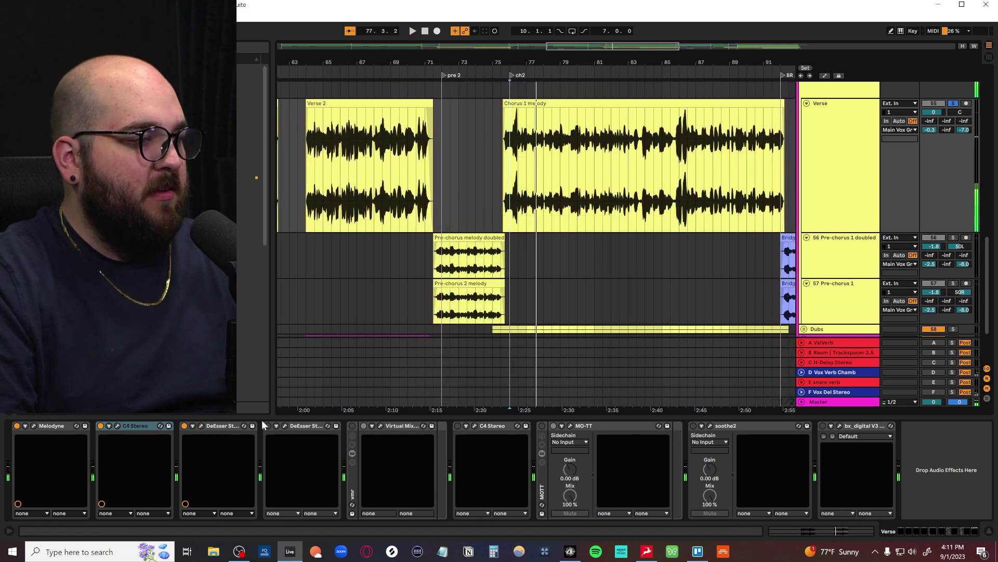
# Step: Activate the second DeEsser on the Verse track and examine its gain reduction while playing the chorus vocal from 76.1.1
pyautogui.click(268, 426)
pyautogui.click(285, 425)
pyautogui.moveTo(518, 216); pyautogui.dragTo(583, 261)
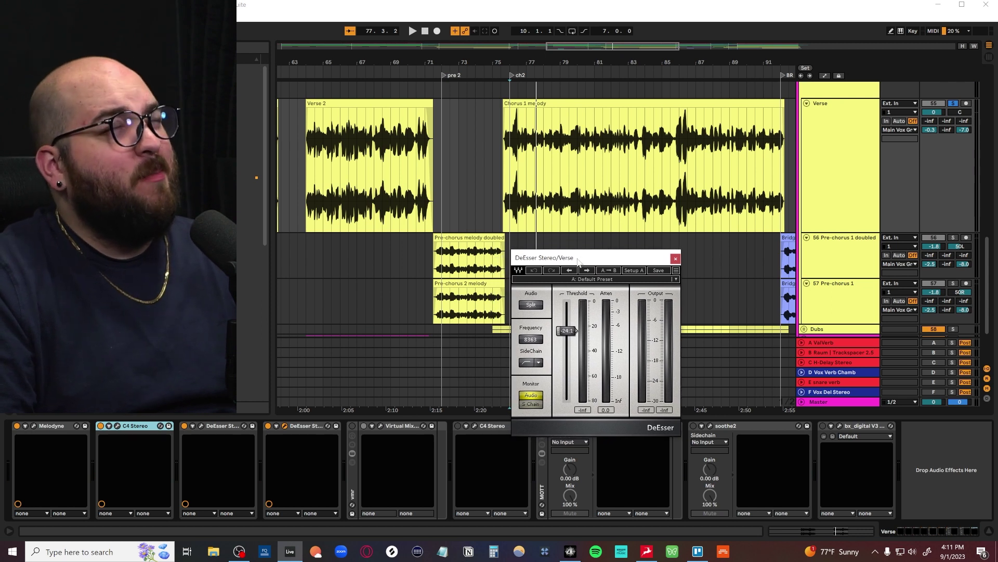
pyautogui.press('space')
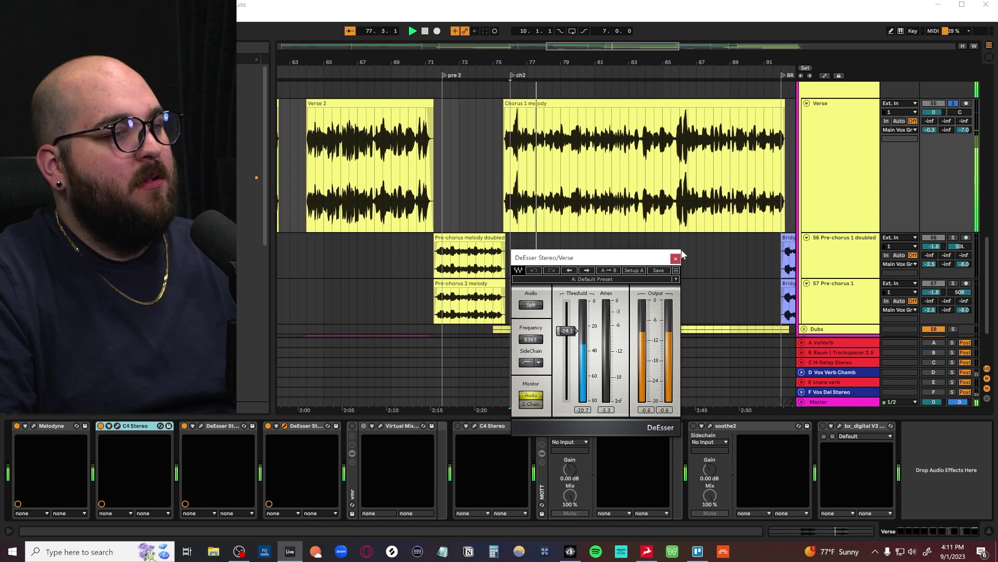
pyautogui.press('space')
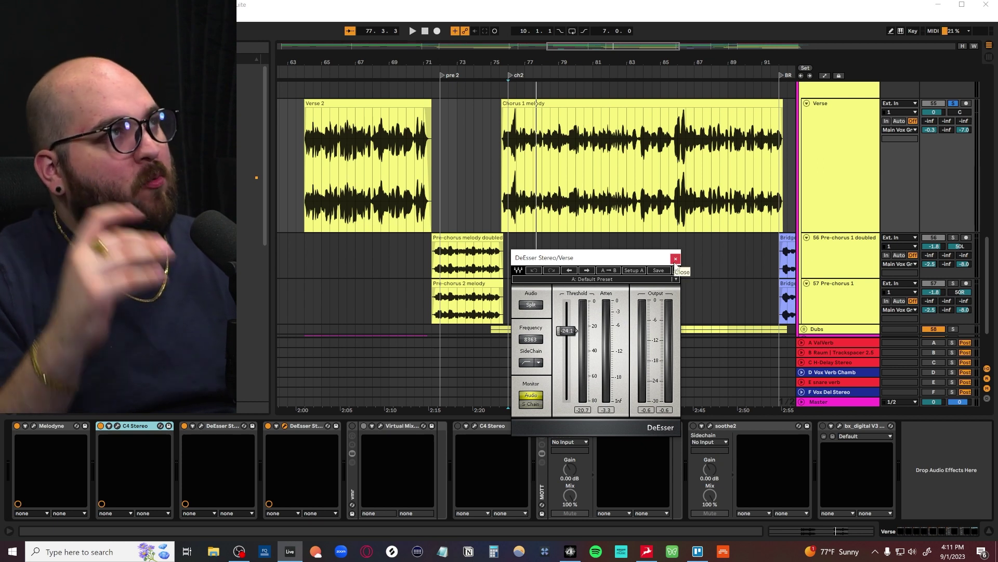
pyautogui.moveTo(636, 259); pyautogui.dragTo(691, 225)
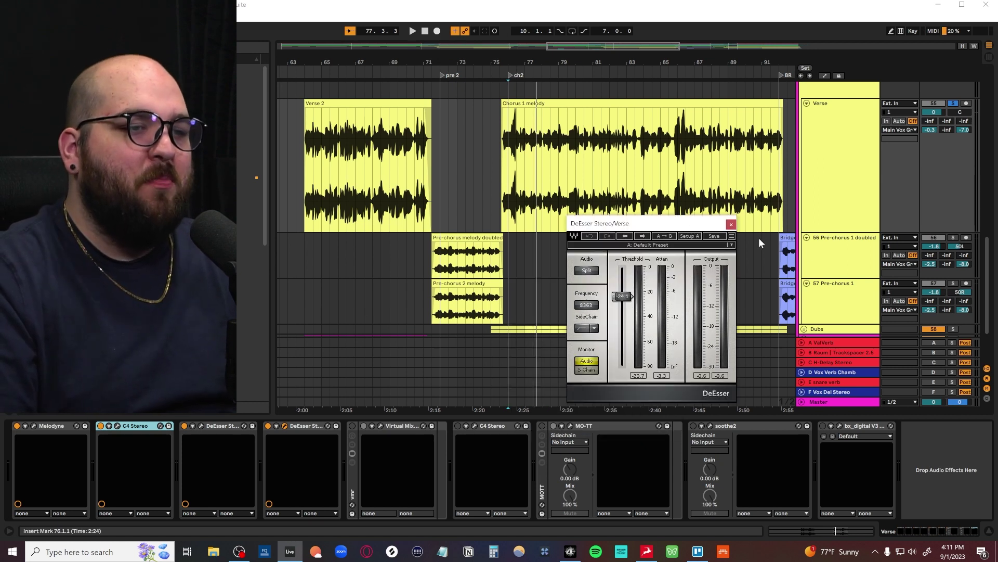
pyautogui.click(730, 225)
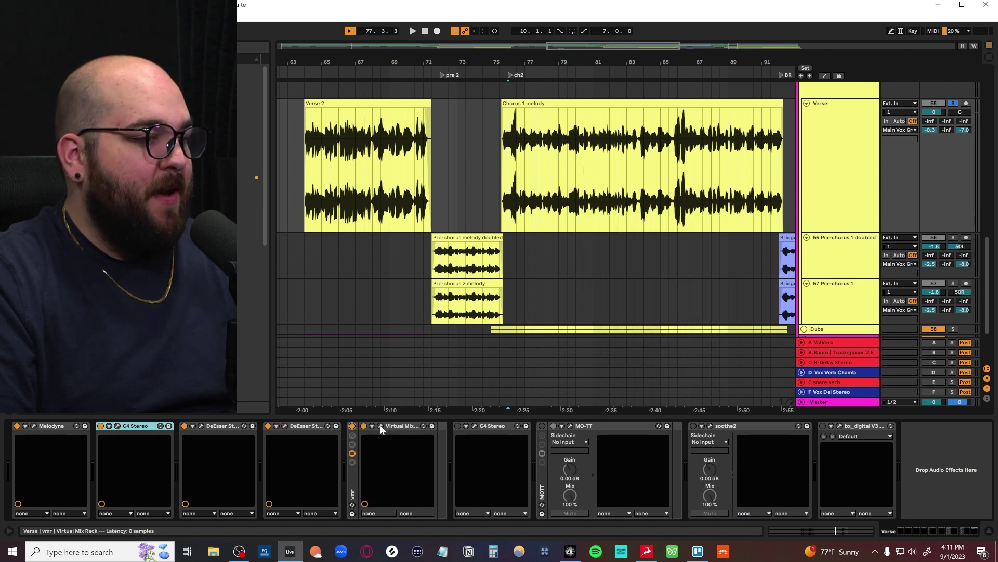
# Step: Open the active Virtual Mix Rack on the Verse track and examine its modules from Virtual Channel to Revival during playback from 76.1.1
pyautogui.click(380, 425)
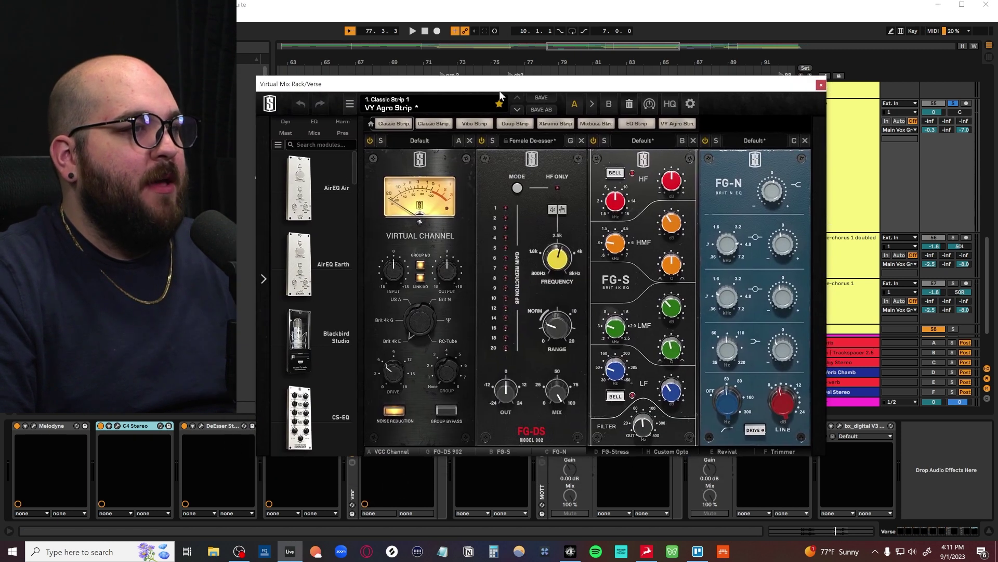
pyautogui.press('space')
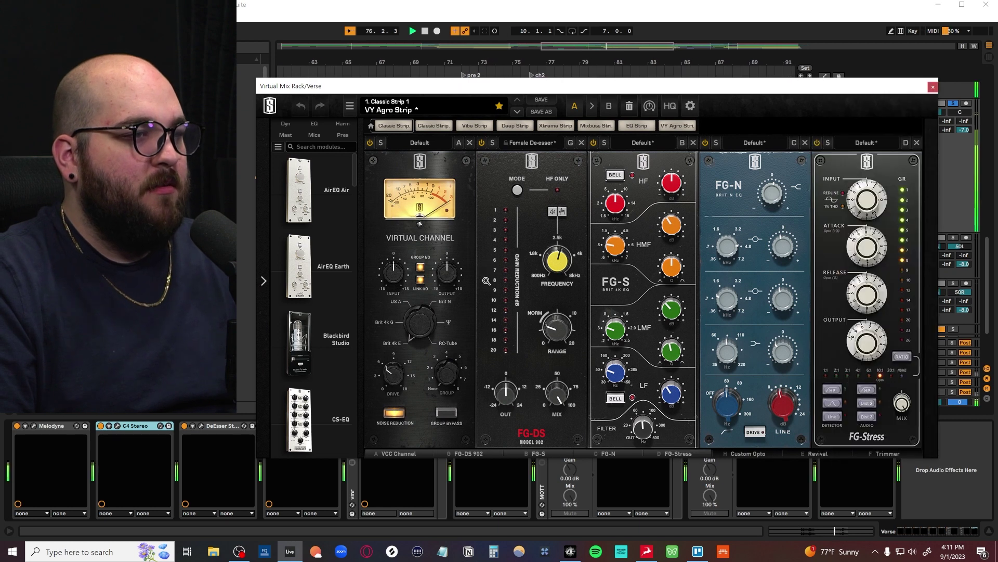
pyautogui.moveTo(579, 89); pyautogui.dragTo(543, 95)
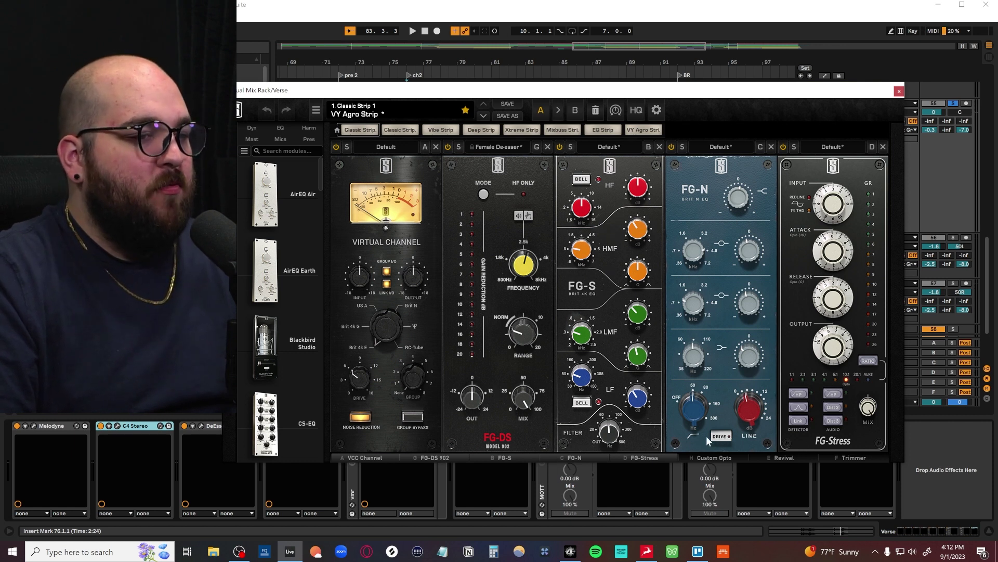
pyautogui.click(713, 456)
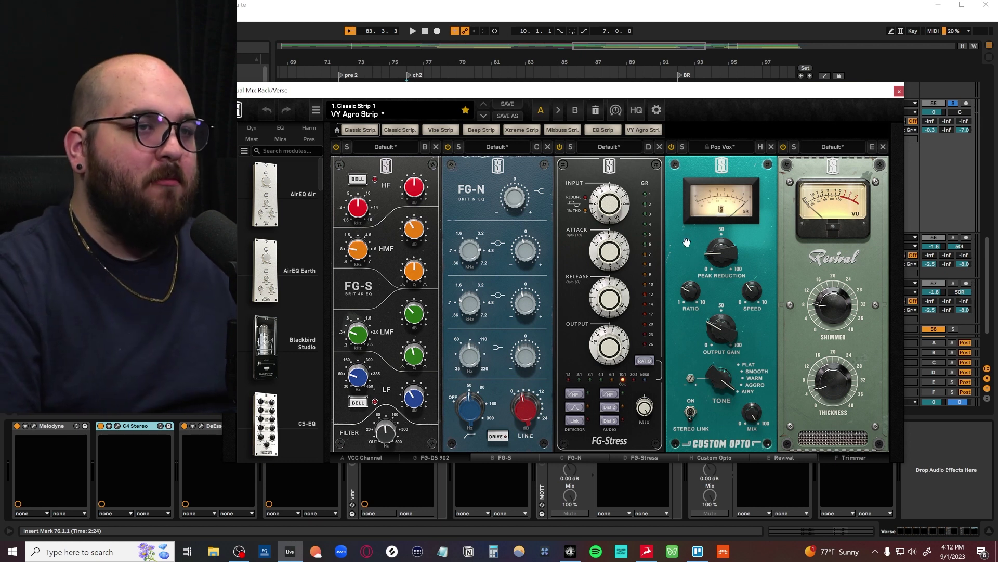
pyautogui.press('space')
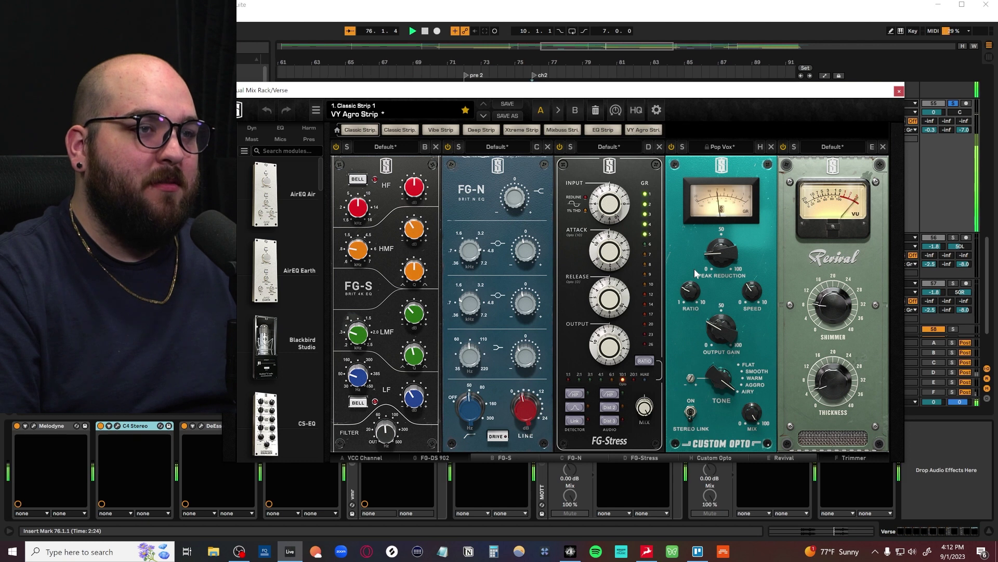
pyautogui.click(899, 92)
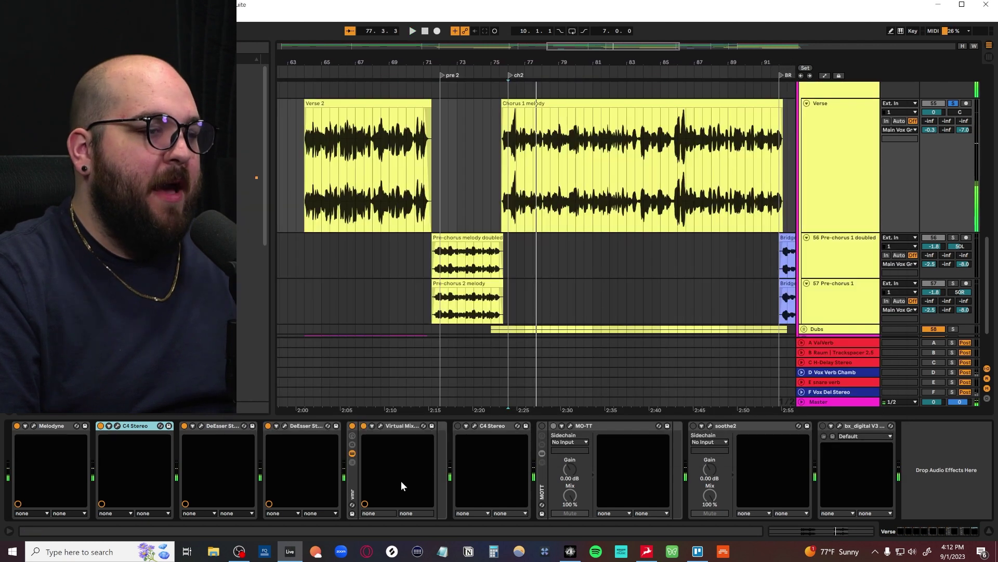
# Step: Activate the second C4 Stereo on the Verse track and examine its multiband compression while playing the chorus vocal
pyautogui.click(457, 425)
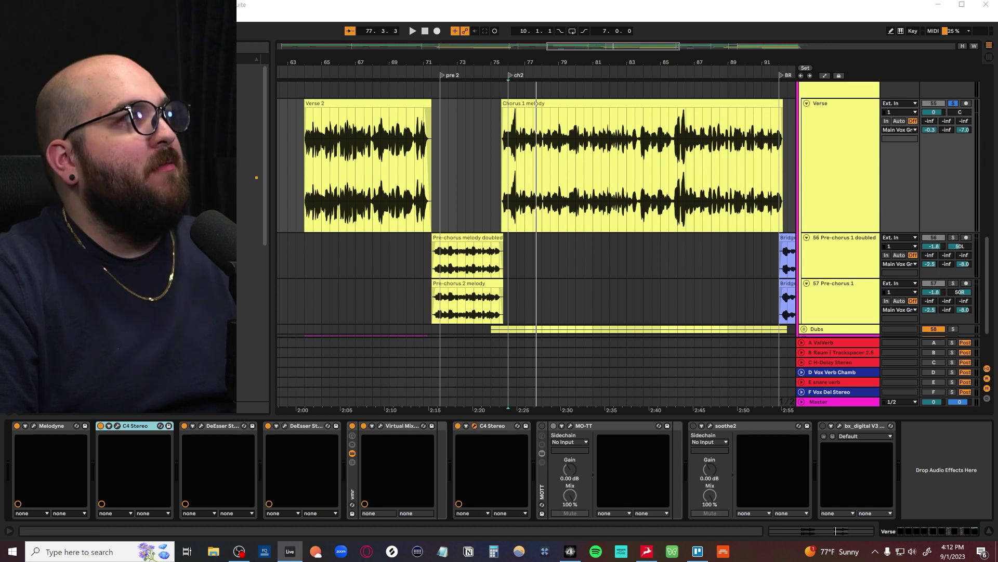
pyautogui.moveTo(284, 109); pyautogui.dragTo(596, 189)
pyautogui.press('space')
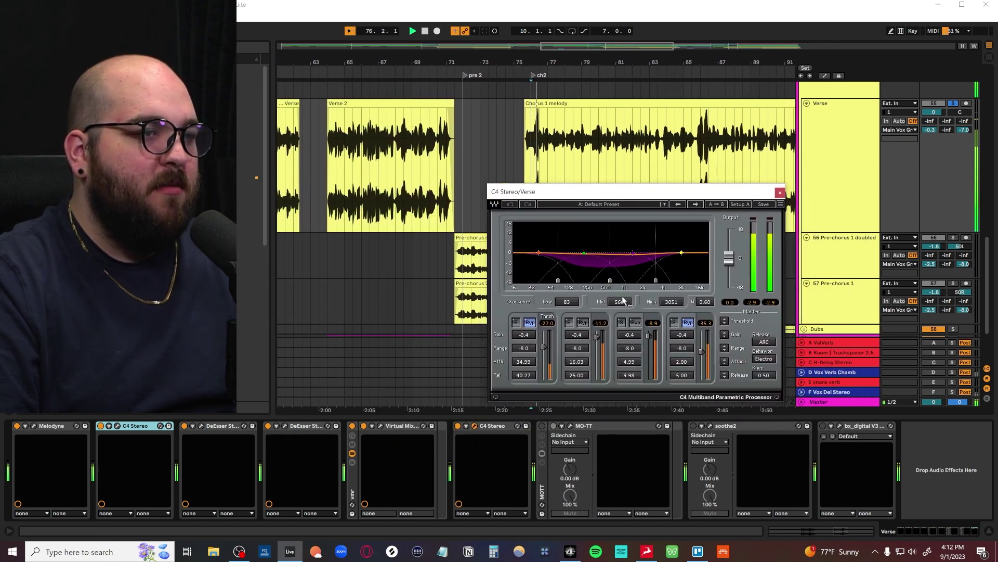
pyautogui.click(780, 192)
pyautogui.press('space')
# Step: Activate the MOTT rack on the Verse track and examine MO-TT's compression during playback of the chorus vocal
pyautogui.click(543, 425)
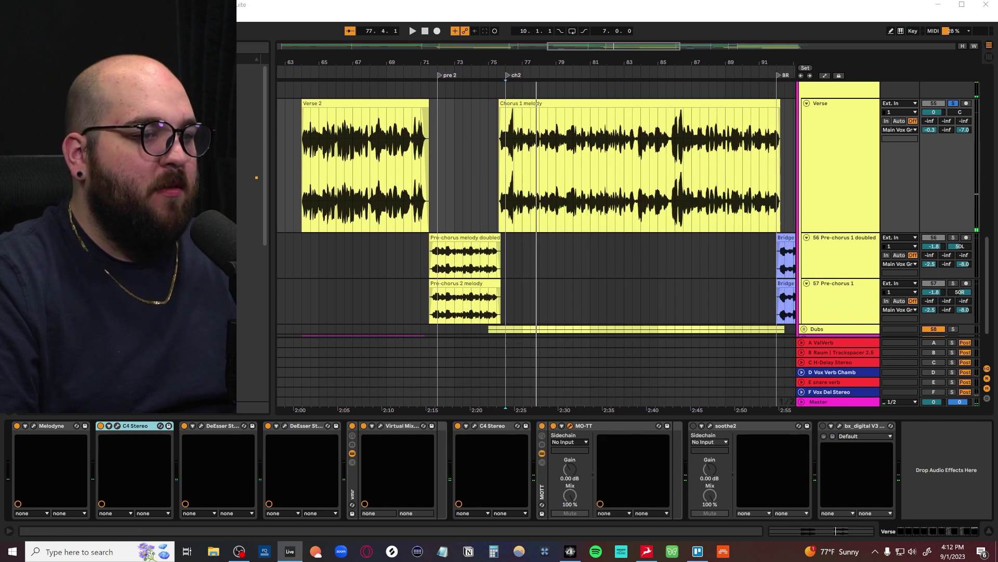
pyautogui.click(570, 425)
pyautogui.moveTo(530, 213); pyautogui.dragTo(509, 134)
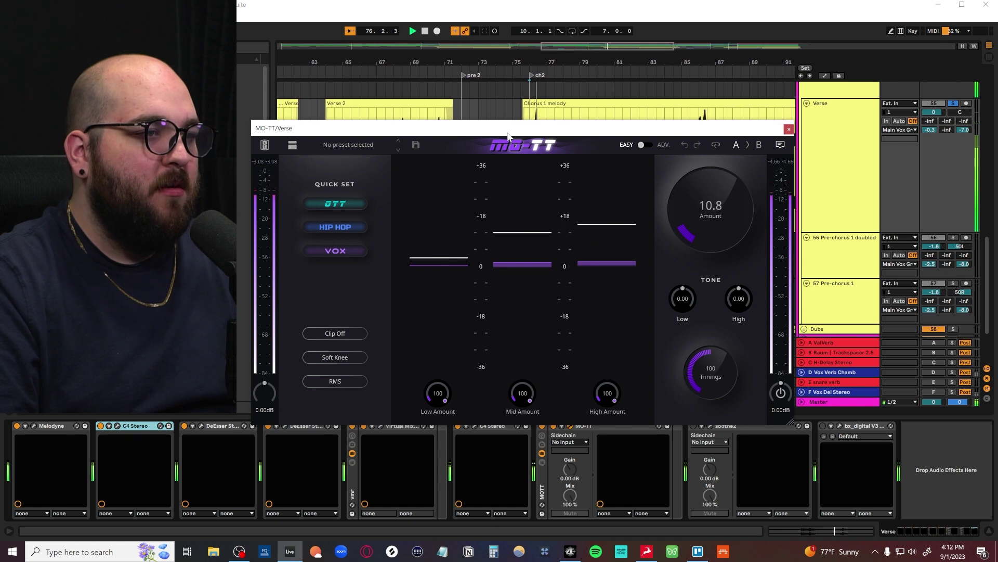
pyautogui.click(789, 133)
# Step: Activate soothe2 and bx_digital V3 on the Verse track and audition each one on the chorus vocal from 76.1.1
pyautogui.click(711, 425)
pyautogui.moveTo(541, 134); pyautogui.dragTo(583, 147)
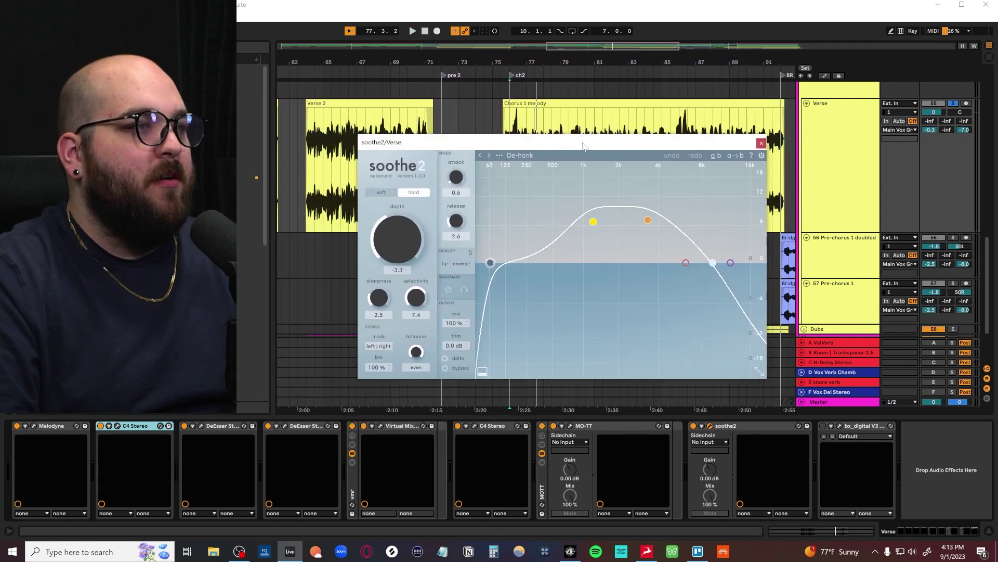
pyautogui.press('space')
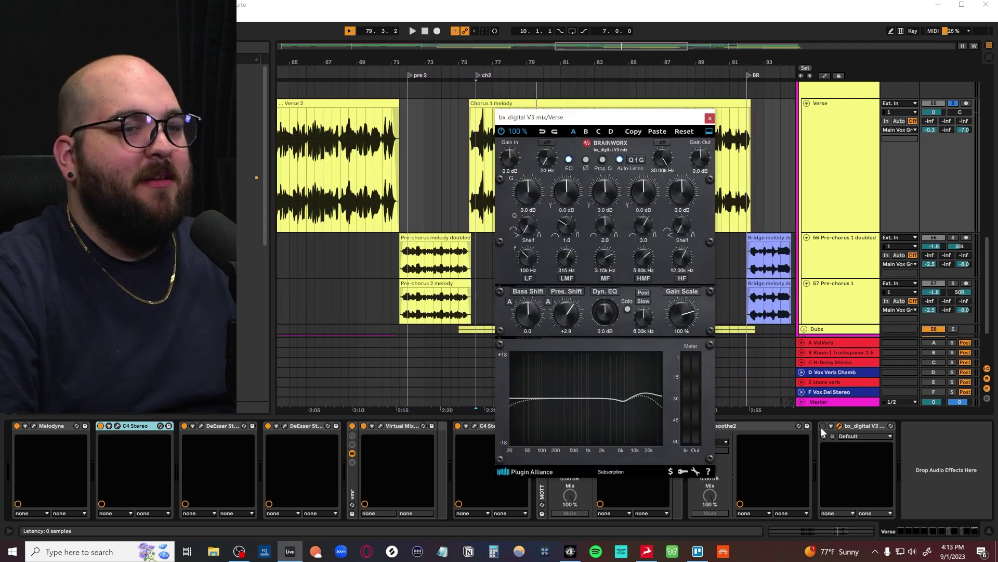
pyautogui.press('space')
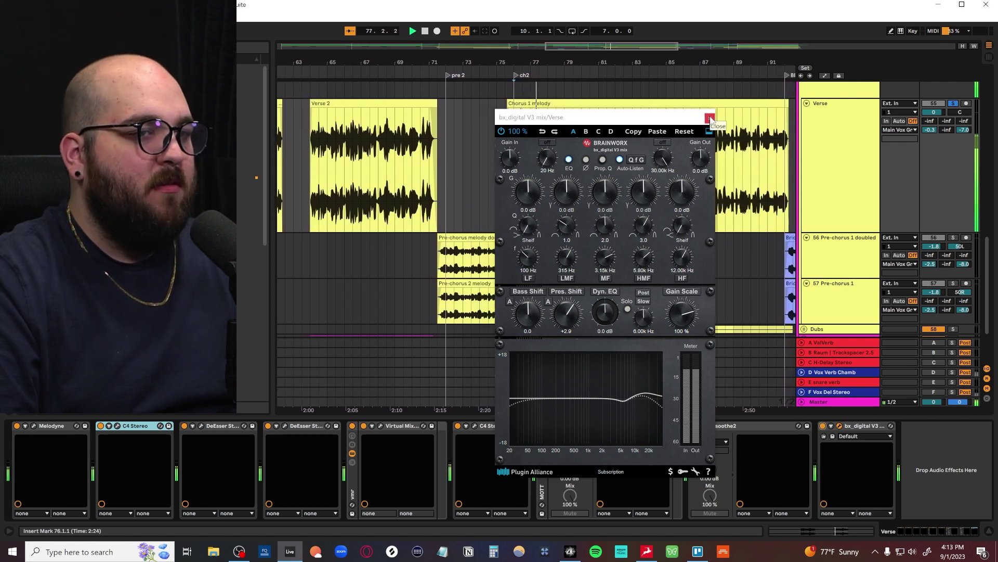
pyautogui.click(711, 119)
# Step: Unfold the Dubs group and solo it to hear the doubled chorus melodies from 76.1.1
pyautogui.scroll(-3, 797, 289)
pyautogui.click(812, 259)
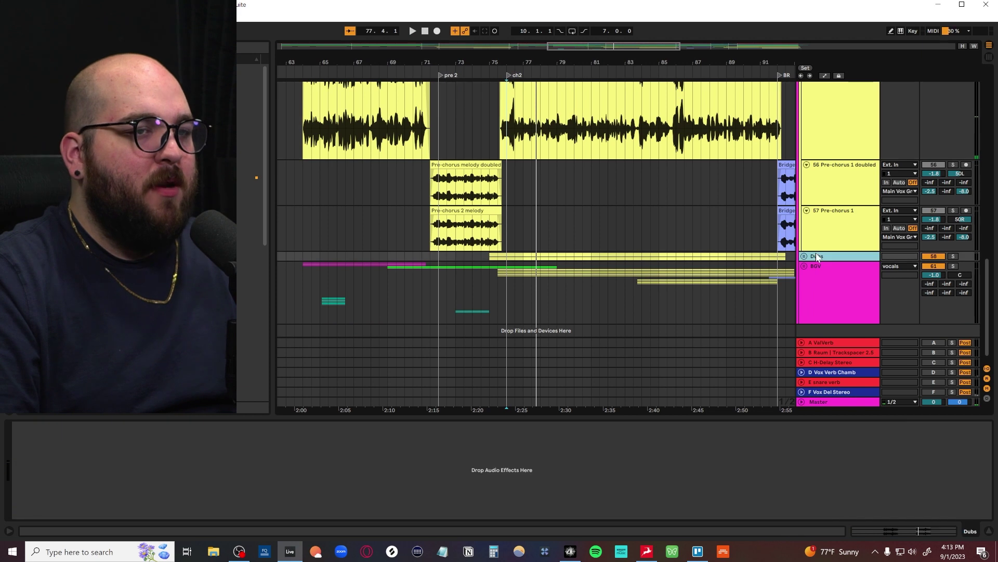
pyautogui.click(804, 256)
pyautogui.click(954, 255)
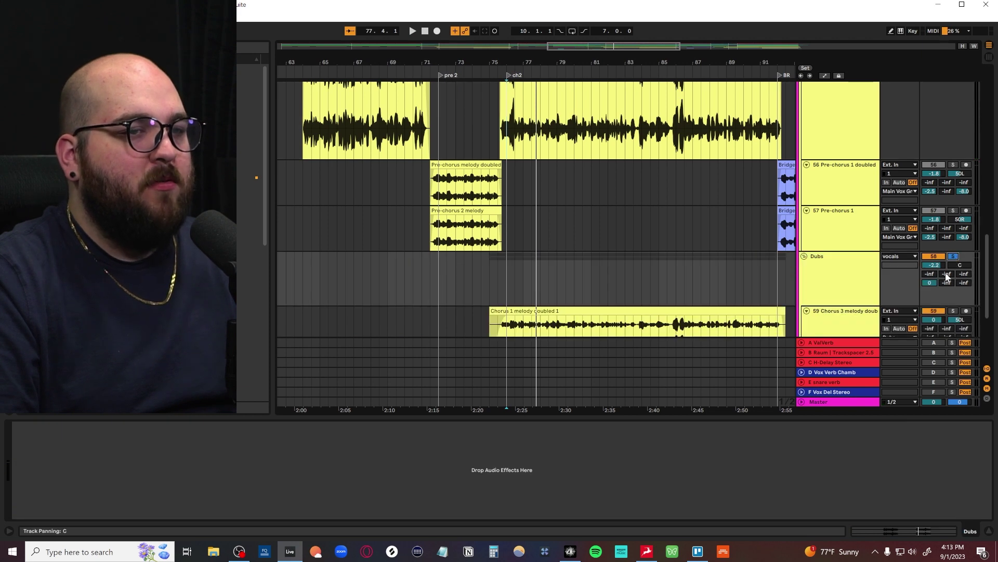
pyautogui.press('space')
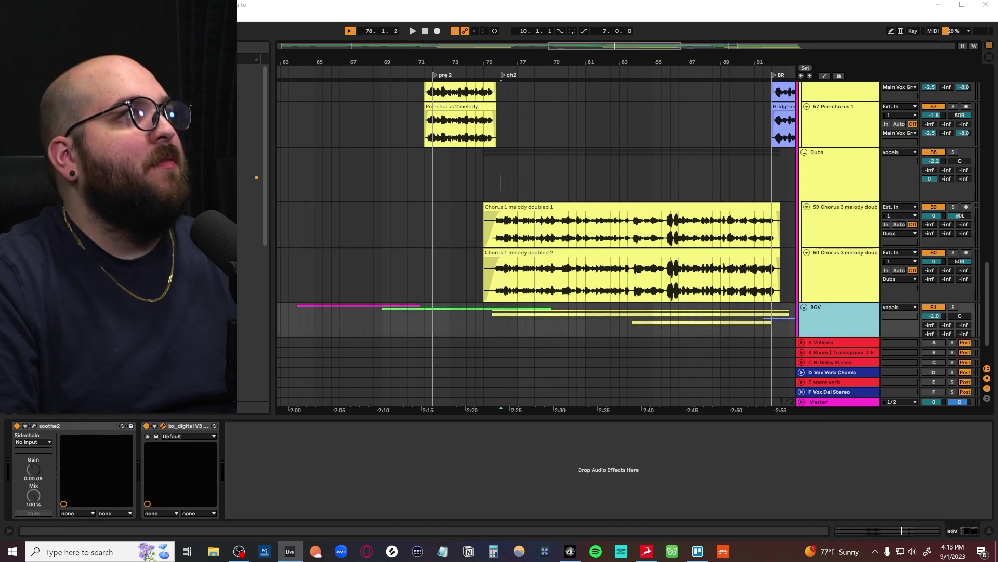
# Step: Examine the EQ curve of bx_digital V3 on the BGV group, close the plugin window and unfold the group
pyautogui.moveTo(493, 106); pyautogui.dragTo(661, 99)
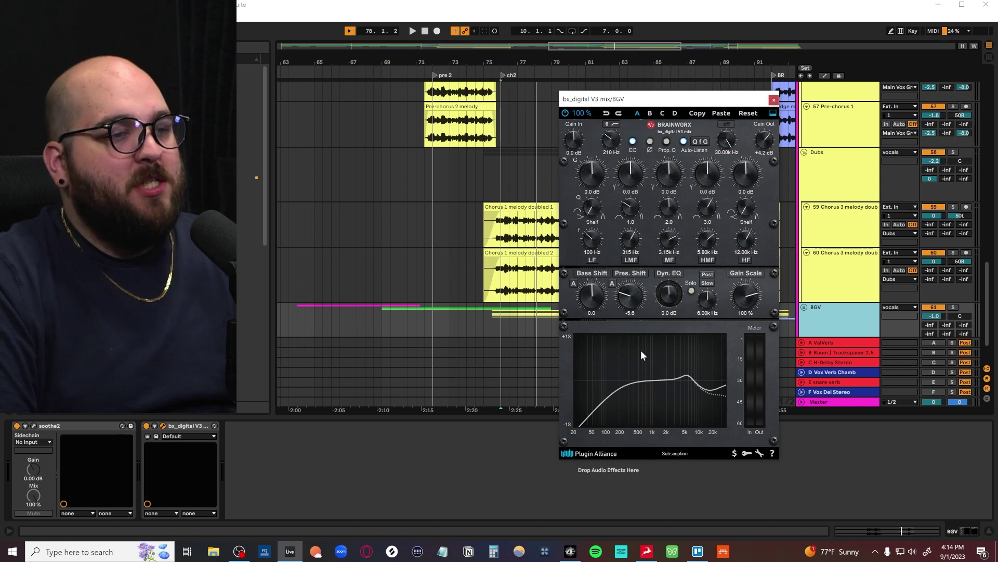
pyautogui.click(773, 100)
pyautogui.scroll(-1, 807, 288)
pyautogui.click(806, 289)
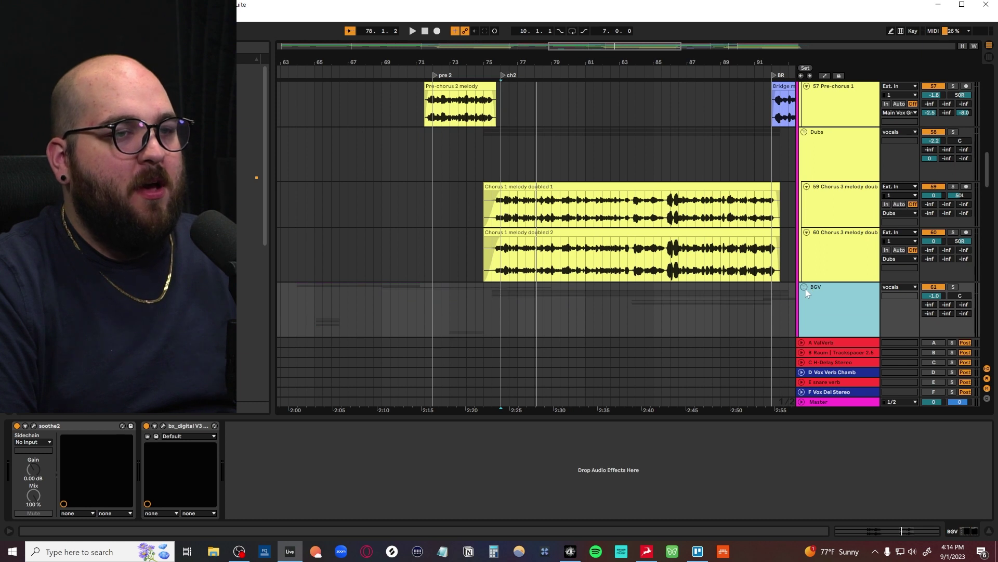
# Step: Look through the BGV subgroups from Verse to Pre-ch, highlight the sung part of the pre-chorus harmony clips and display the Pre-ch group's devices
pyautogui.scroll(-7, 811, 293)
pyautogui.click(826, 258)
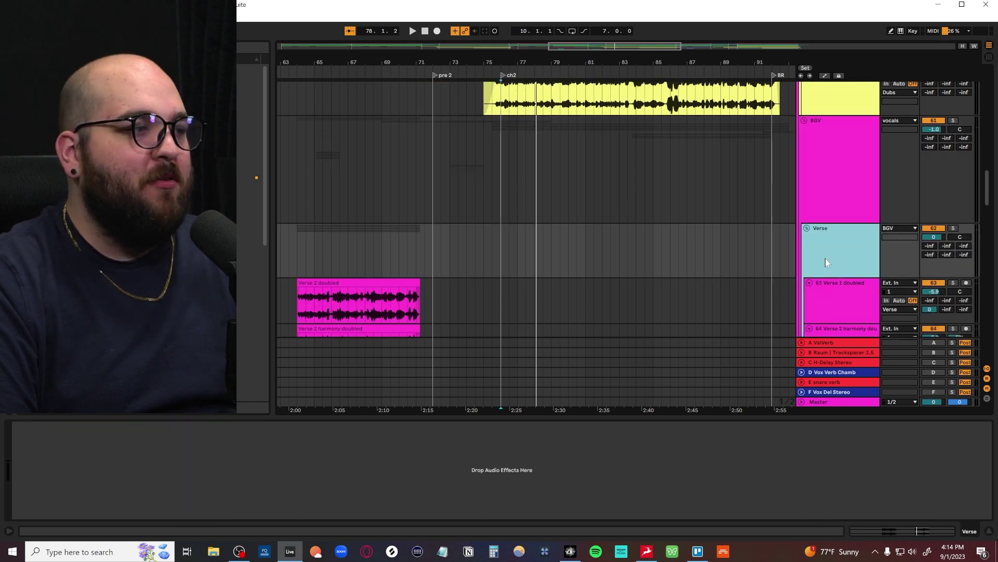
pyautogui.scroll(-7, 826, 257)
pyautogui.scroll(-4, 811, 193)
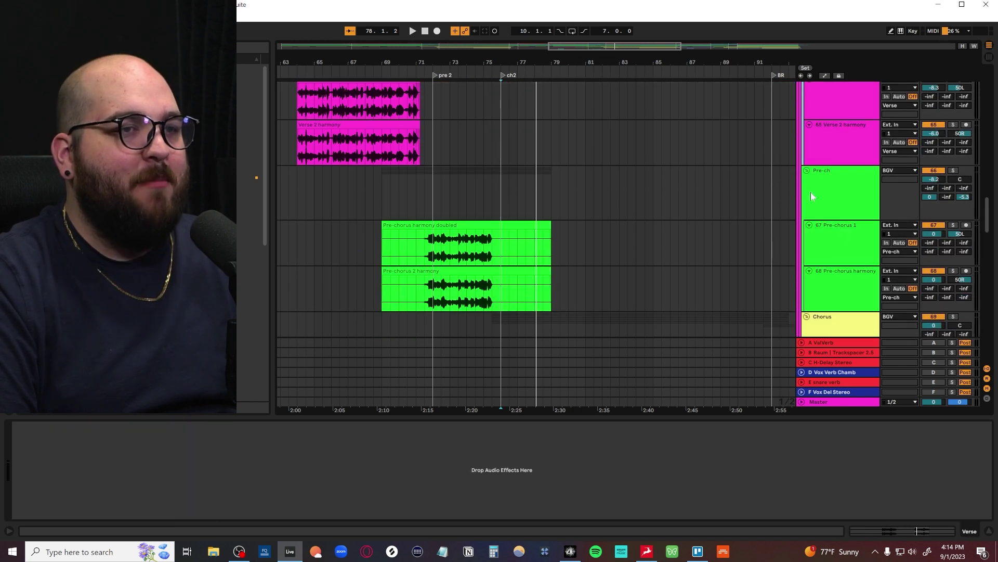
pyautogui.click(839, 179)
pyautogui.scroll(-3, 844, 179)
pyautogui.moveTo(418, 179); pyautogui.dragTo(517, 213)
pyautogui.click(846, 127)
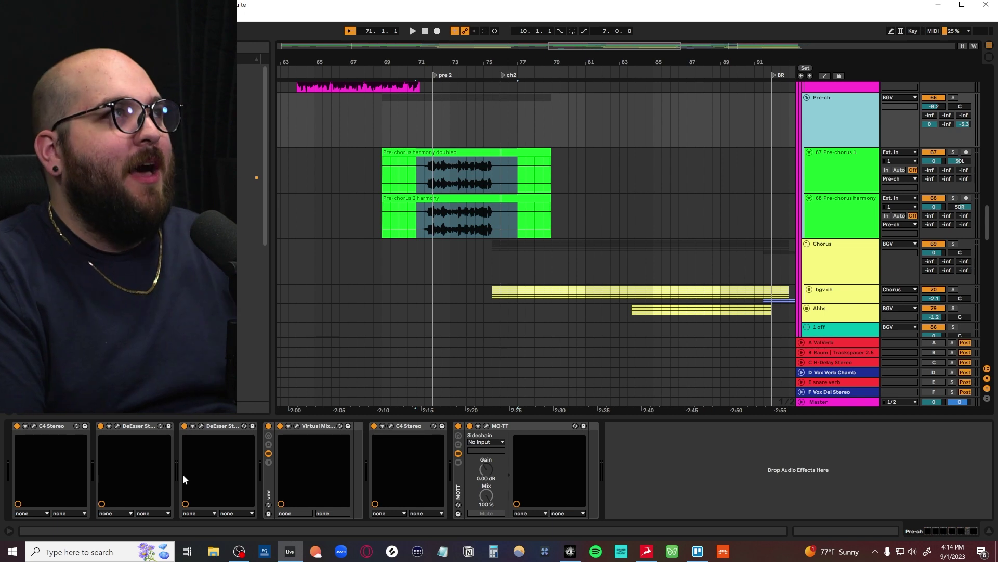
# Step: Solo the Pre-ch group and play its doubled harmonies from 71.3.1
pyautogui.click(419, 177)
pyautogui.scroll(5, 419, 213)
pyautogui.scroll(-3, 421, 214)
pyautogui.press('space')
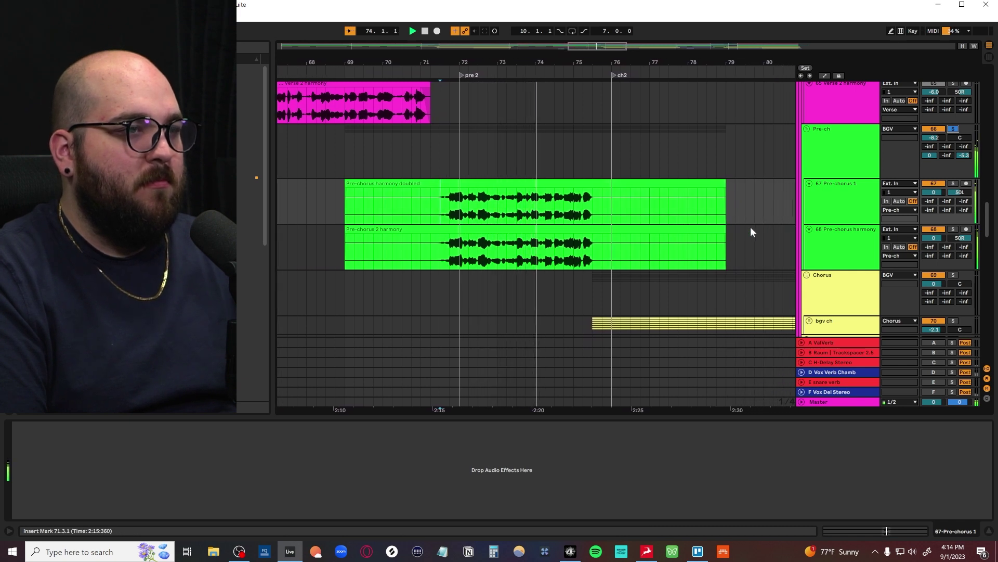
# Step: Compare the Pre-ch group's effects chain with the devices on its two tracks, 67 and 68
pyautogui.click(853, 160)
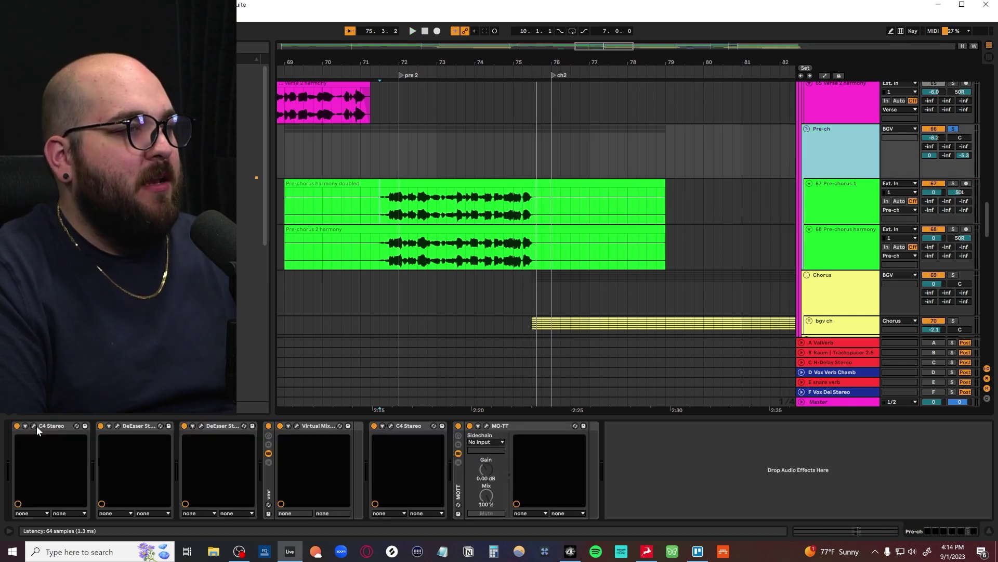
pyautogui.click(841, 215)
pyautogui.click(840, 230)
pyautogui.click(839, 160)
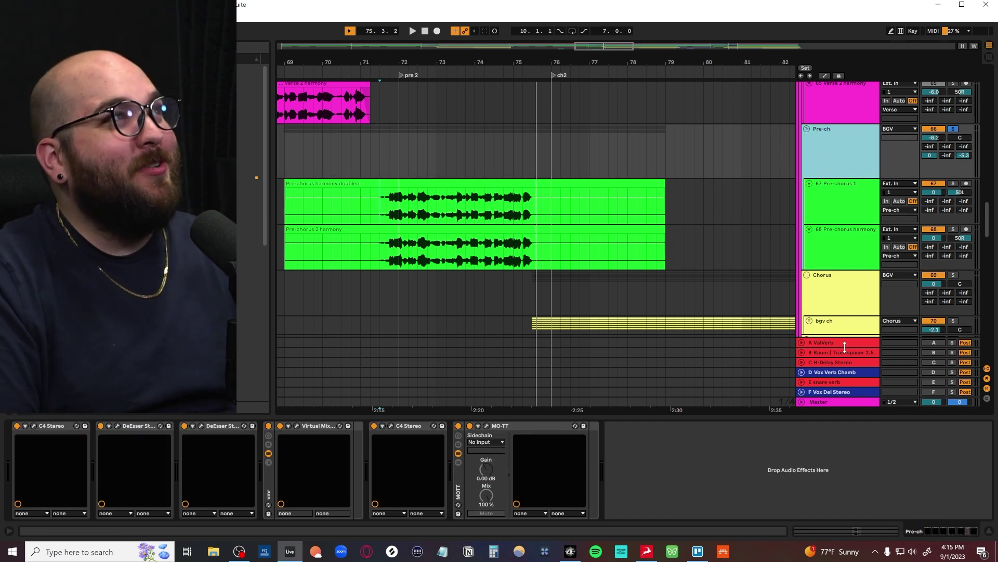
# Step: Look through the device chains of the return tracks from A ValVerb to F Vox Del Stereo, including a check back at the Pre-ch group
pyautogui.click(825, 343)
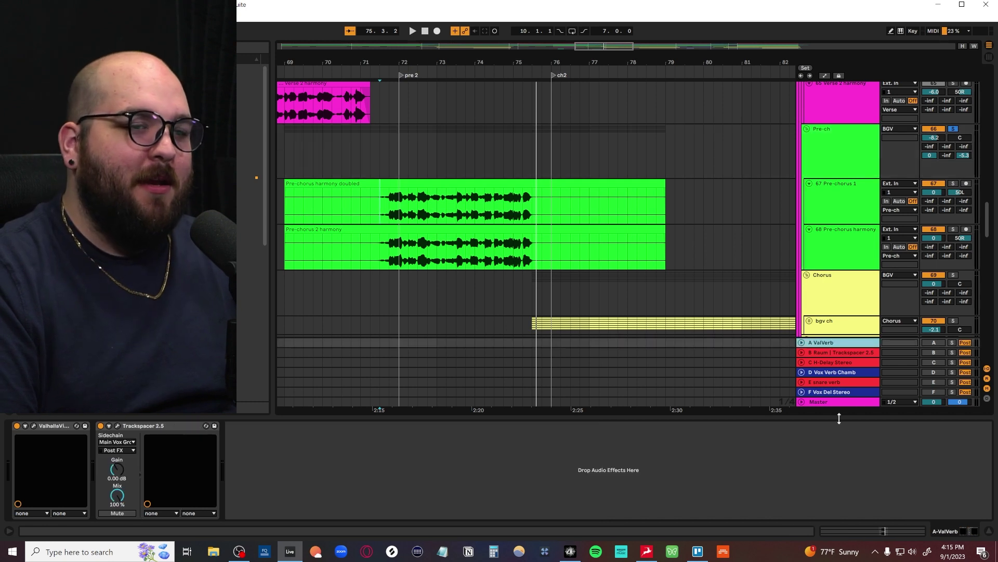
pyautogui.keyDown('shift'); pyautogui.click(829, 393); pyautogui.keyUp('shift')
pyautogui.click(849, 161)
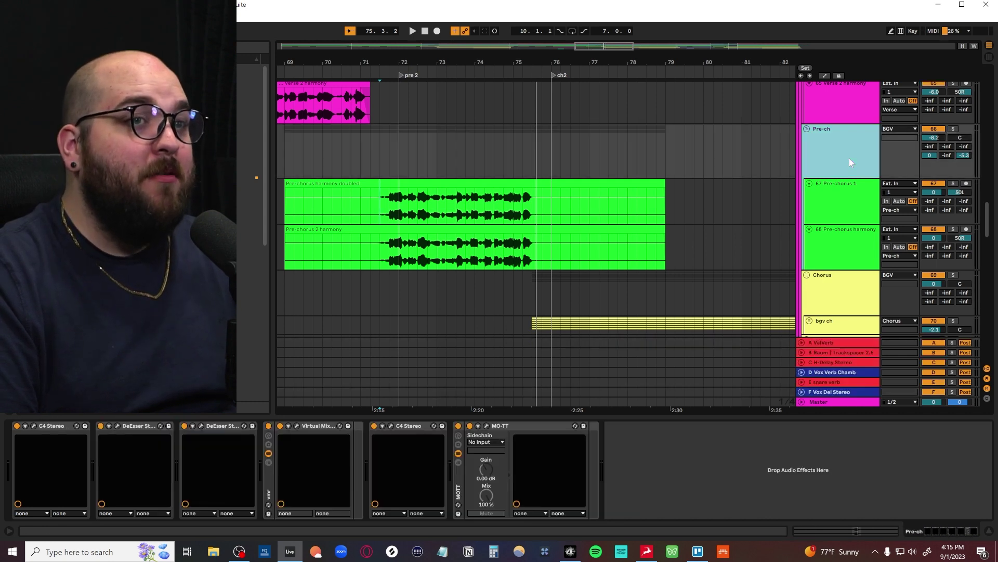
pyautogui.click(838, 352)
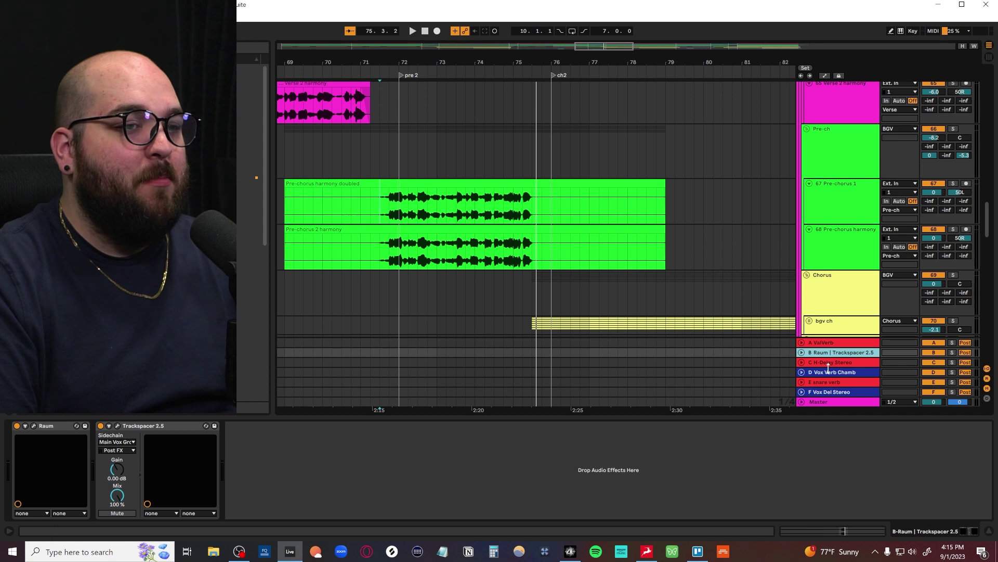
pyautogui.click(830, 363)
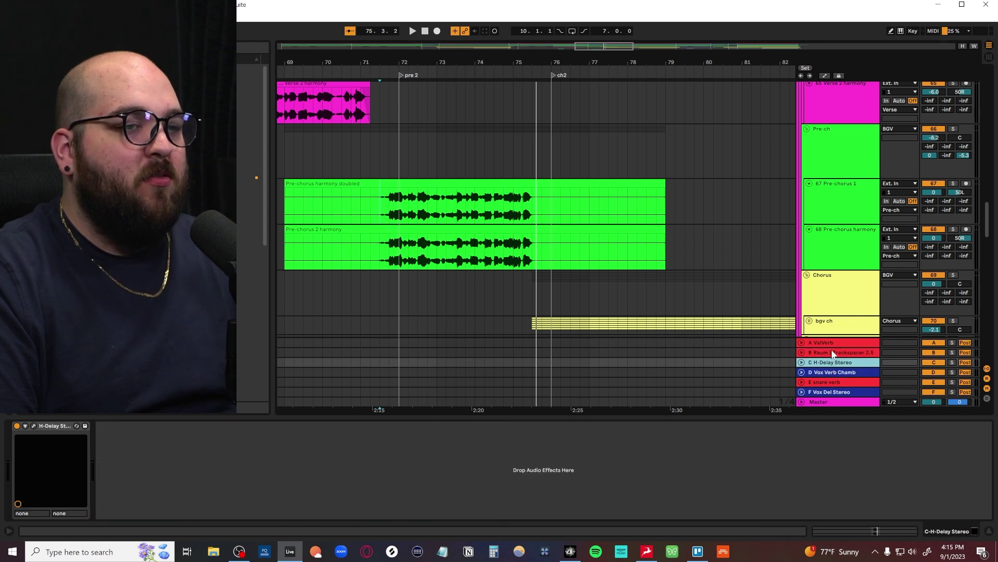
pyautogui.click(832, 344)
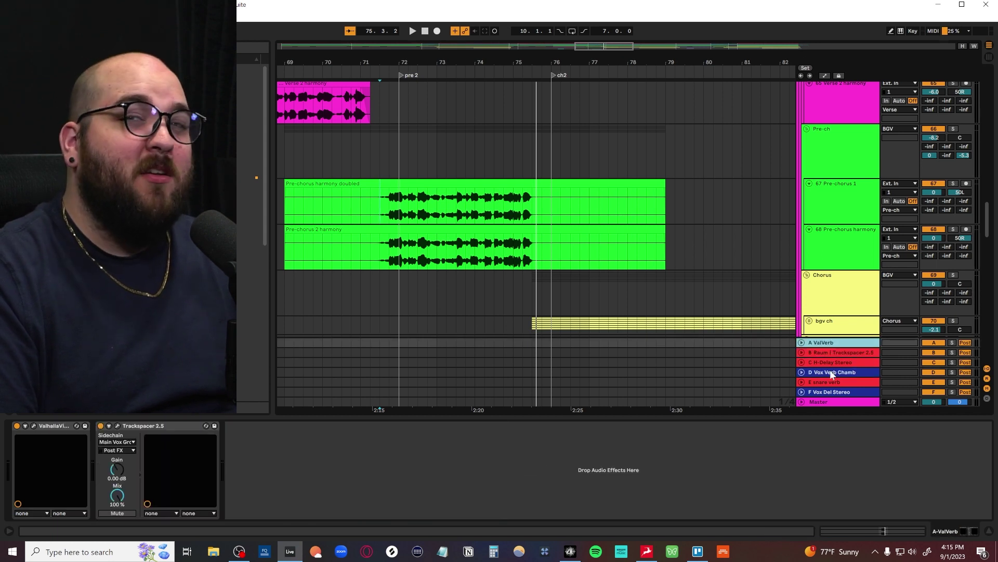
pyautogui.click(832, 373)
pyautogui.click(830, 395)
pyautogui.click(827, 382)
pyautogui.click(830, 373)
# Step: Solo the D Vox Verb Chamb return, play the pre-chorus harmonies from 71.3.1 and examine its ValhallaVintageVerb settings
pyautogui.press('-')
pyautogui.press('-')
pyautogui.click(952, 373)
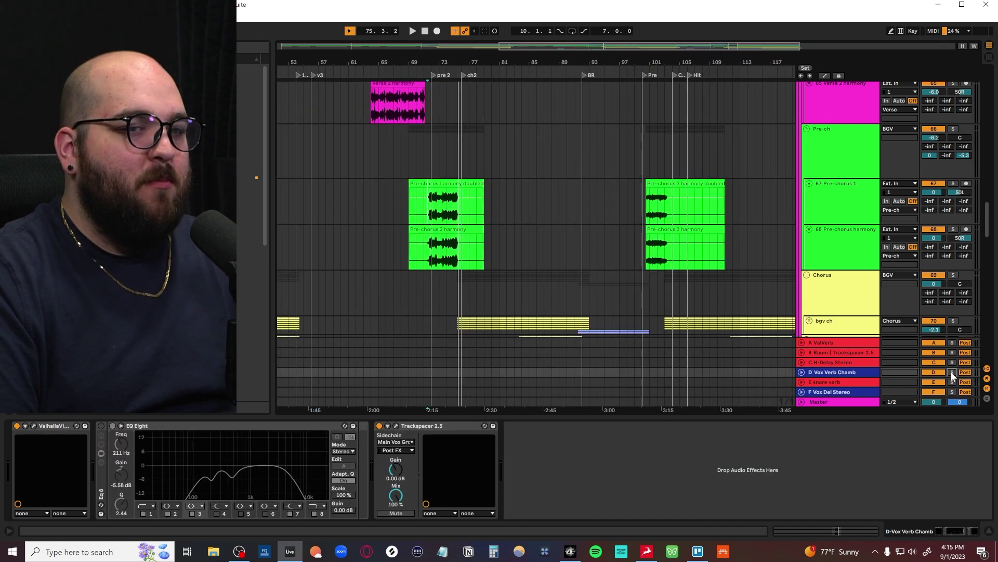
pyautogui.press('space')
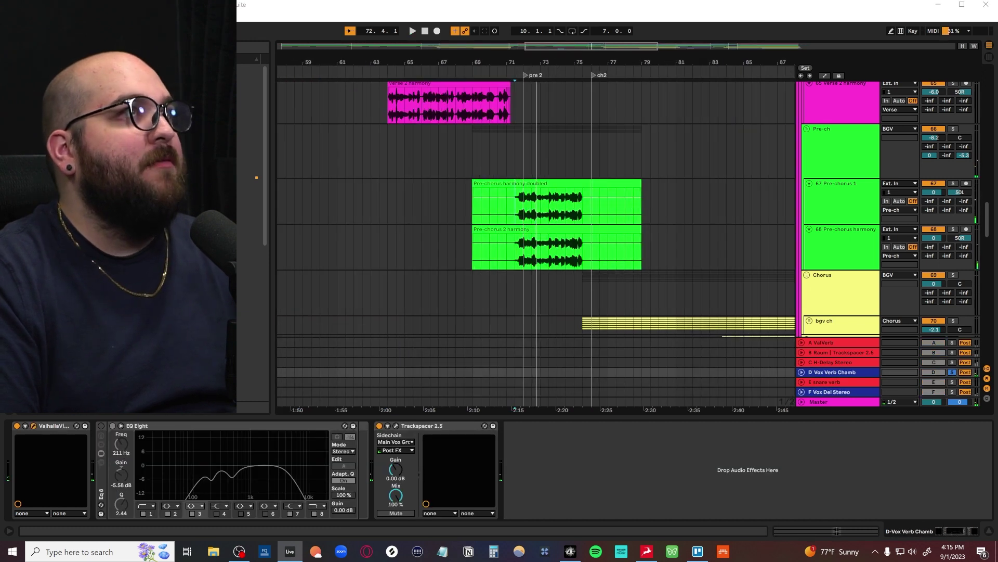
pyautogui.moveTo(555, 2); pyautogui.dragTo(570, 281)
pyautogui.press('space')
pyautogui.scroll(-1, 579, 241)
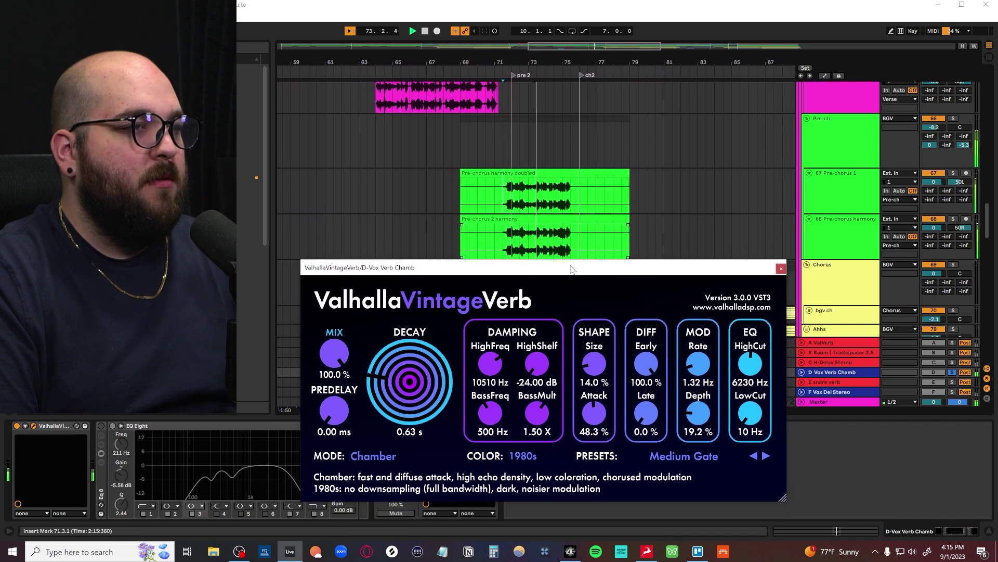
# Step: Solo the F Vox Del Stereo return, examine its ValhallaDelay settings during the pre-chorus harmonies and close the plugin window
pyautogui.click(845, 393)
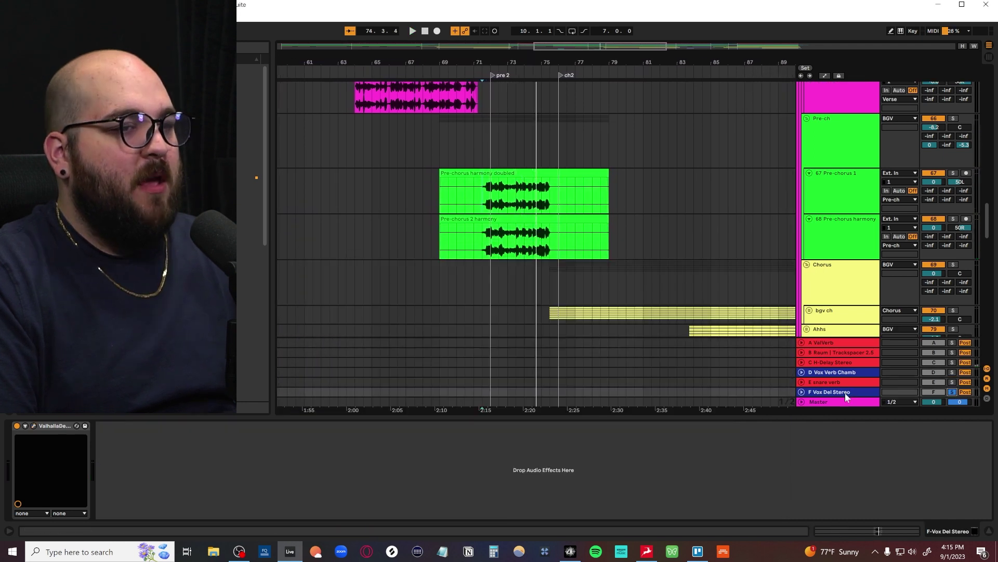
pyautogui.click(34, 426)
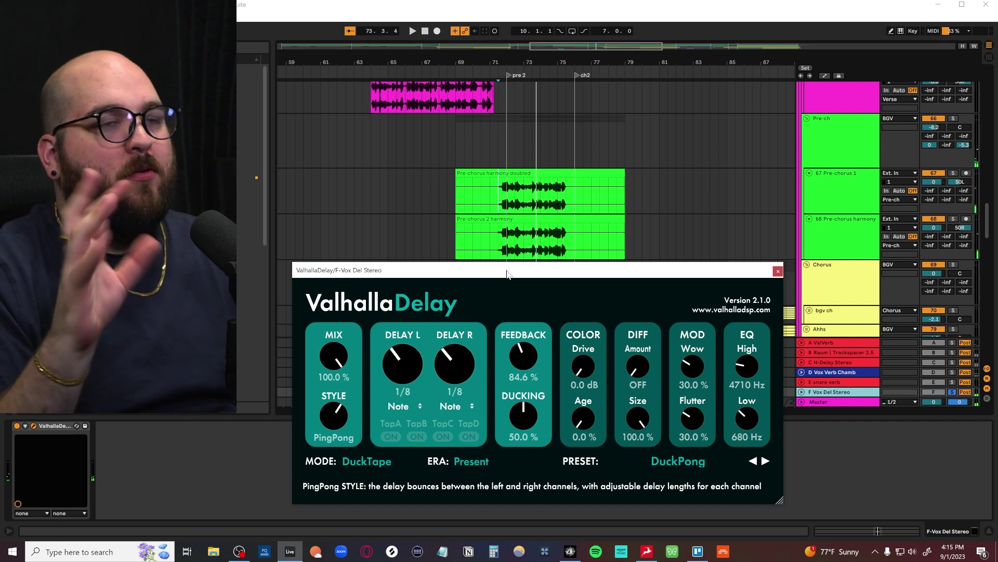
pyautogui.click(778, 271)
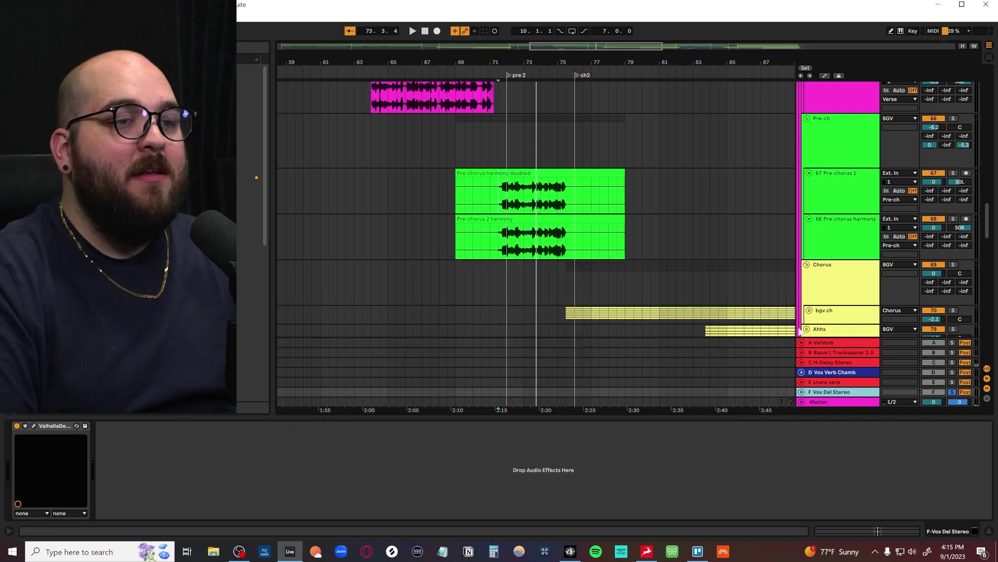
# Step: Display the devices on the C H-Delay Stereo, B Raum and A ValVerb returns in turn
pyautogui.click(822, 364)
pyautogui.click(829, 352)
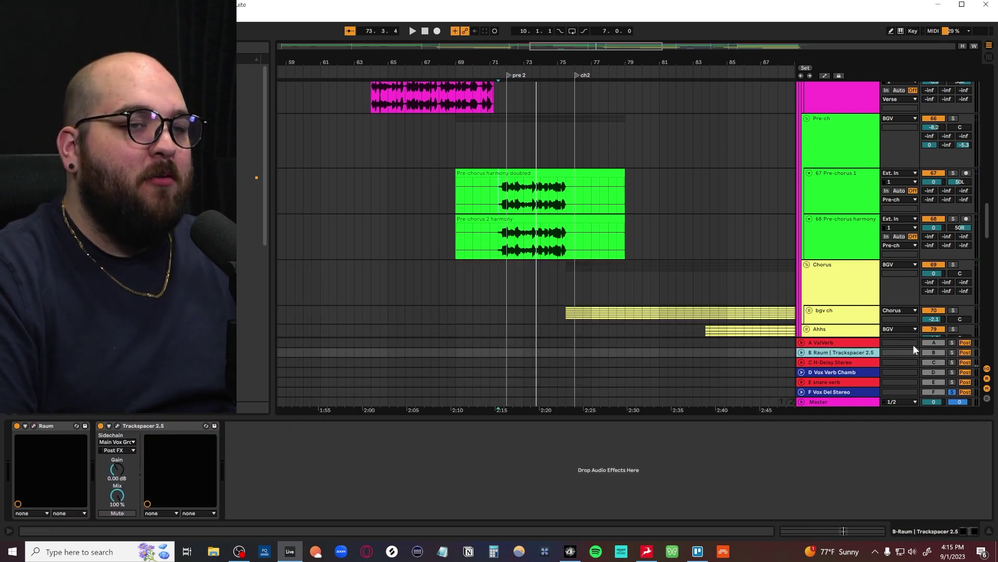
pyautogui.scroll(-3, 568, 290)
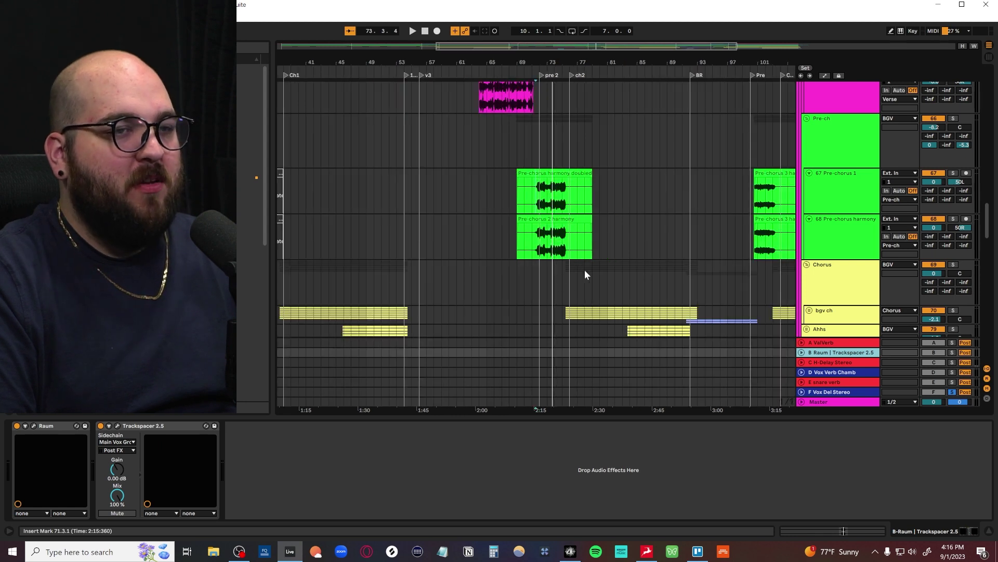
pyautogui.click(816, 342)
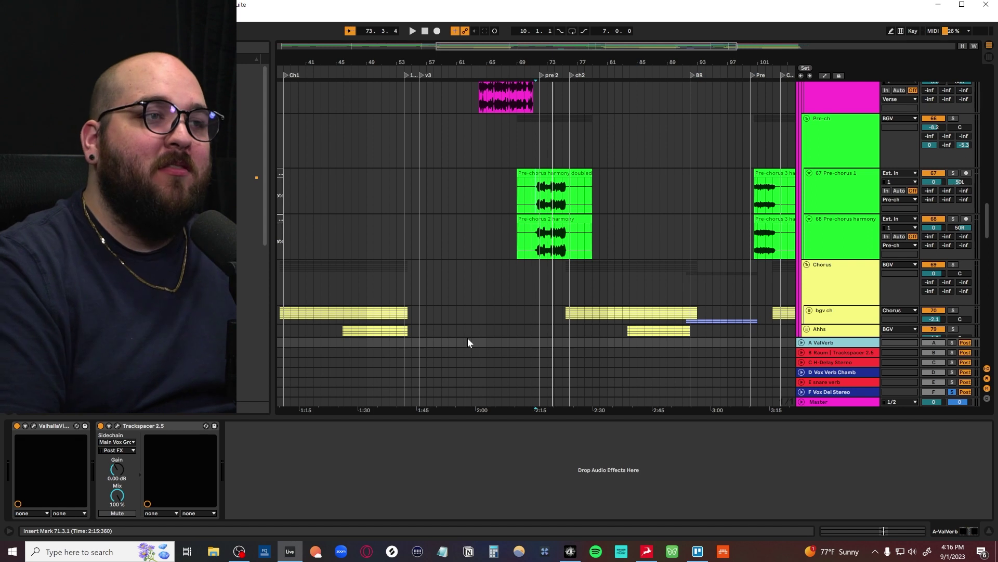
# Step: Solo the A ValVerb return, open its ValhallaVintageVerb and play chorus 2 from 76.1.1, bringing the Verse lead vocal track into view
pyautogui.scroll(3, 533, 273)
pyautogui.hscroll(2, 597, 250)
pyautogui.click(952, 343)
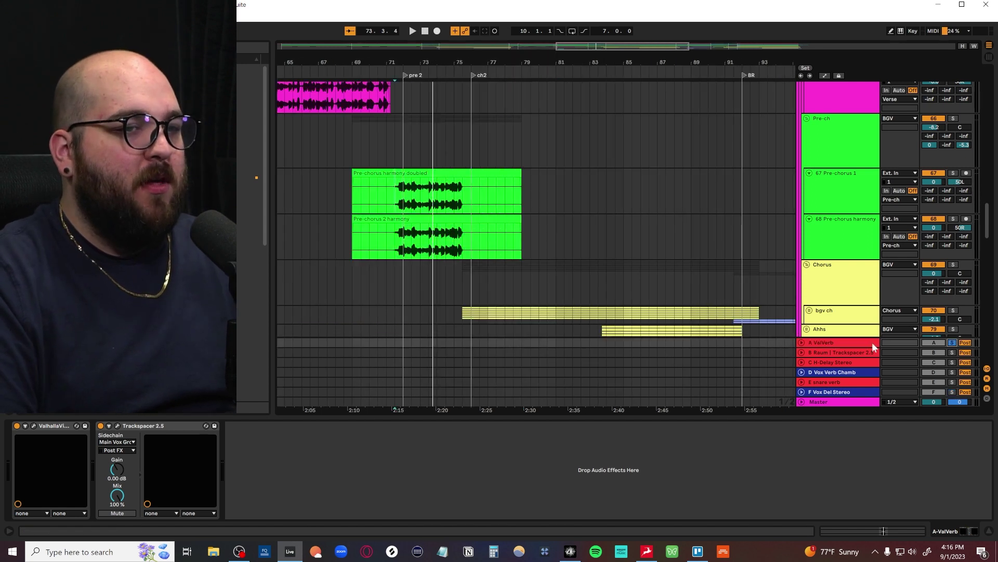
pyautogui.click(806, 345)
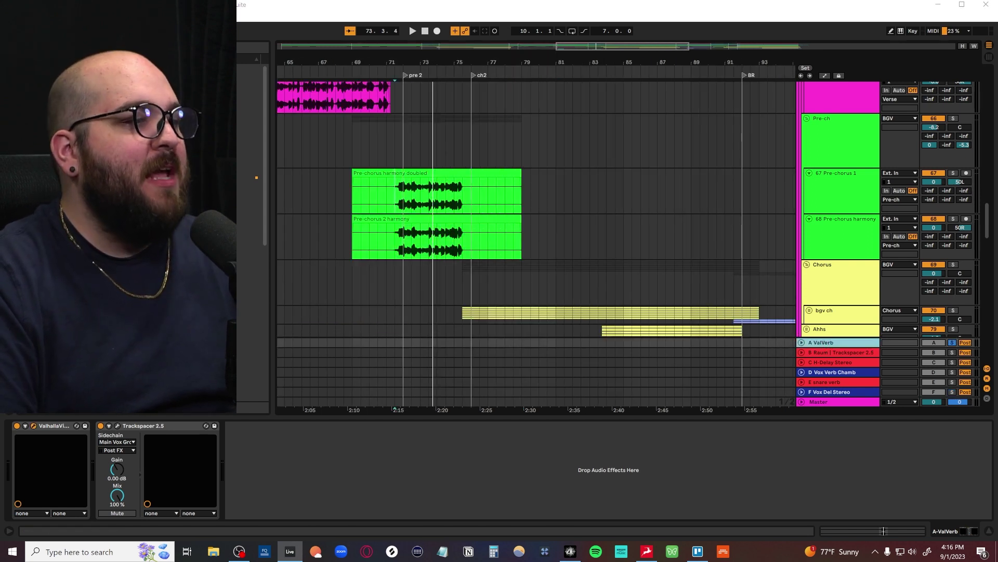
pyautogui.moveTo(457, 272); pyautogui.dragTo(504, 163)
pyautogui.press('space')
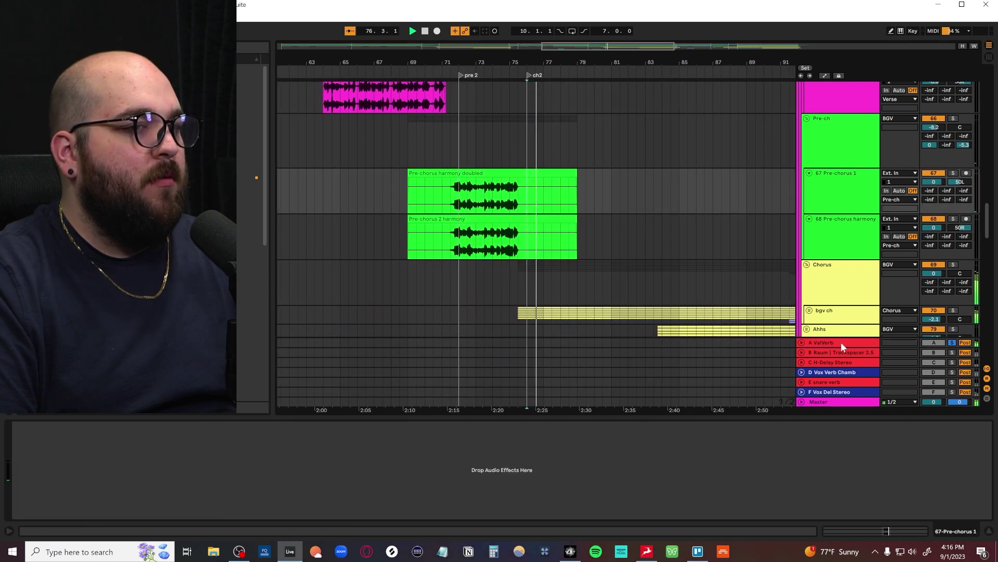
pyautogui.click(841, 342)
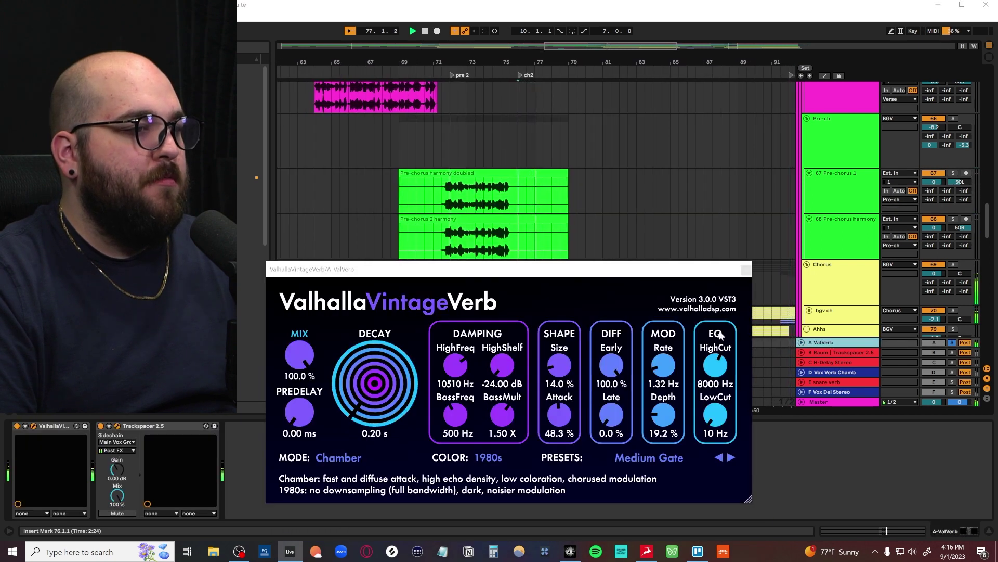
pyautogui.scroll(10, 677, 193)
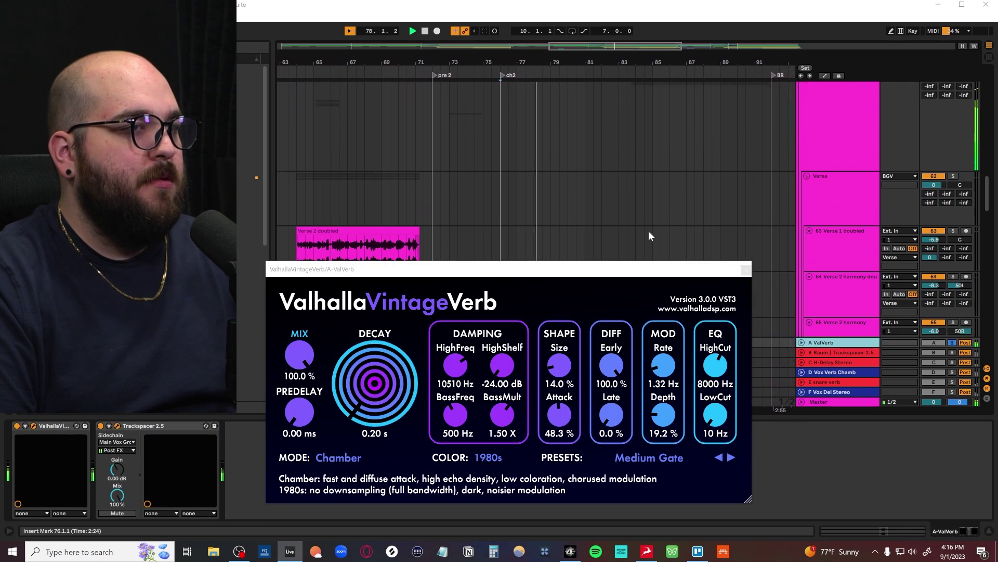
pyautogui.scroll(4, 644, 232)
pyautogui.press('space')
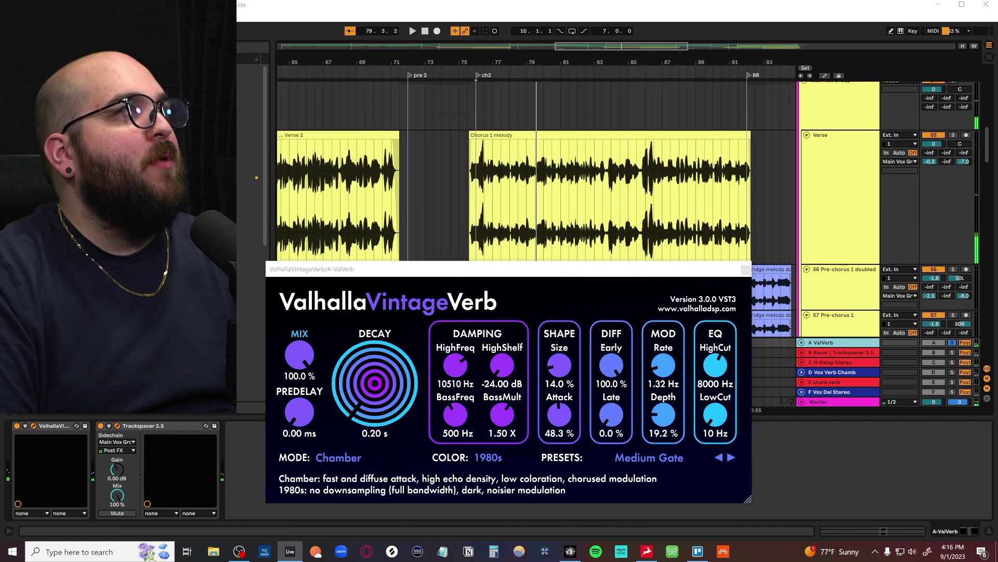
# Step: Examine Trackspacer 2.5's ducking curve on the A ValVerb return during chorus 2 and close both plugin windows
pyautogui.moveTo(434, 0); pyautogui.dragTo(719, 153)
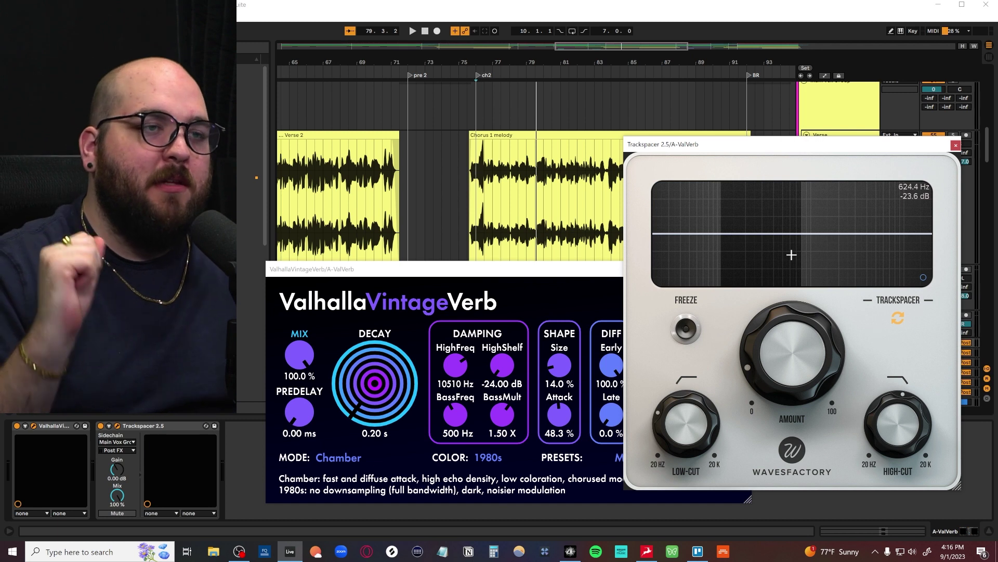
pyautogui.press('space')
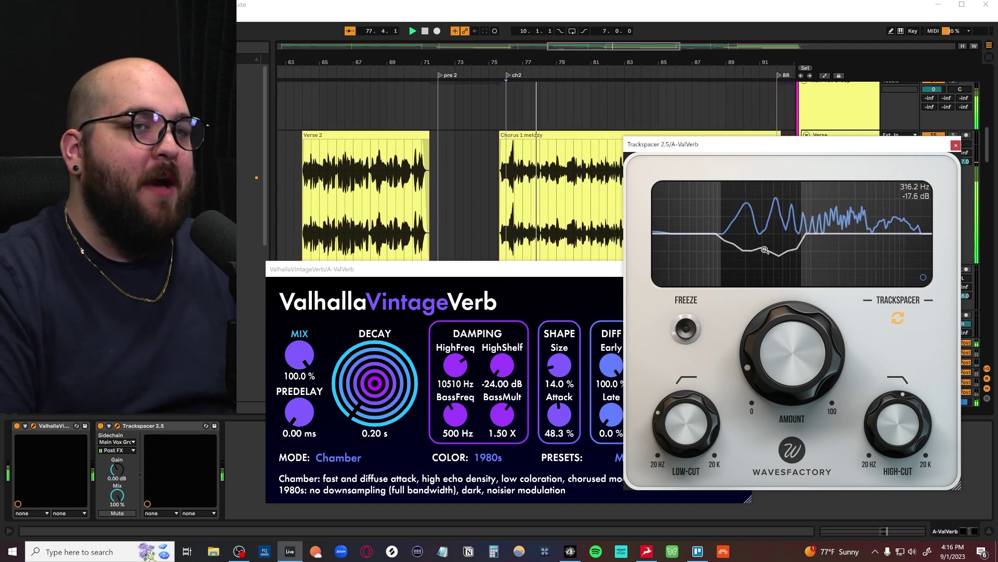
pyautogui.press('space')
pyautogui.moveTo(864, 149); pyautogui.dragTo(836, 159)
pyautogui.press('space')
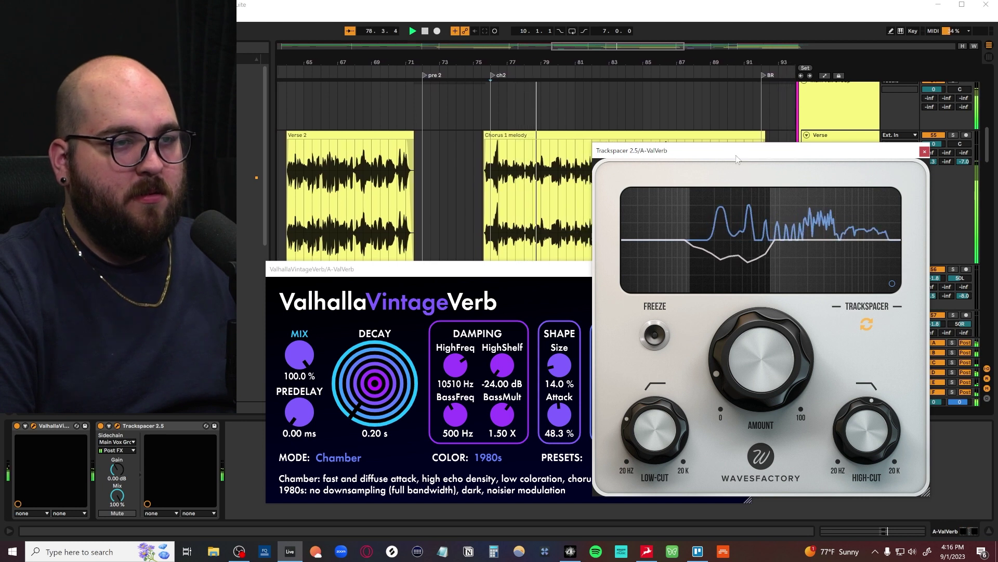
pyautogui.click(925, 153)
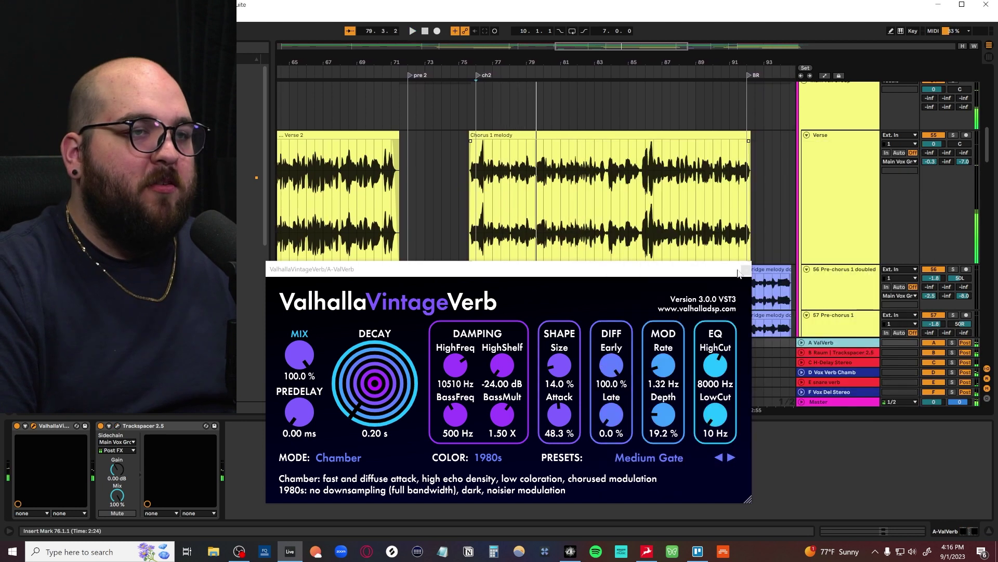
pyautogui.click(747, 270)
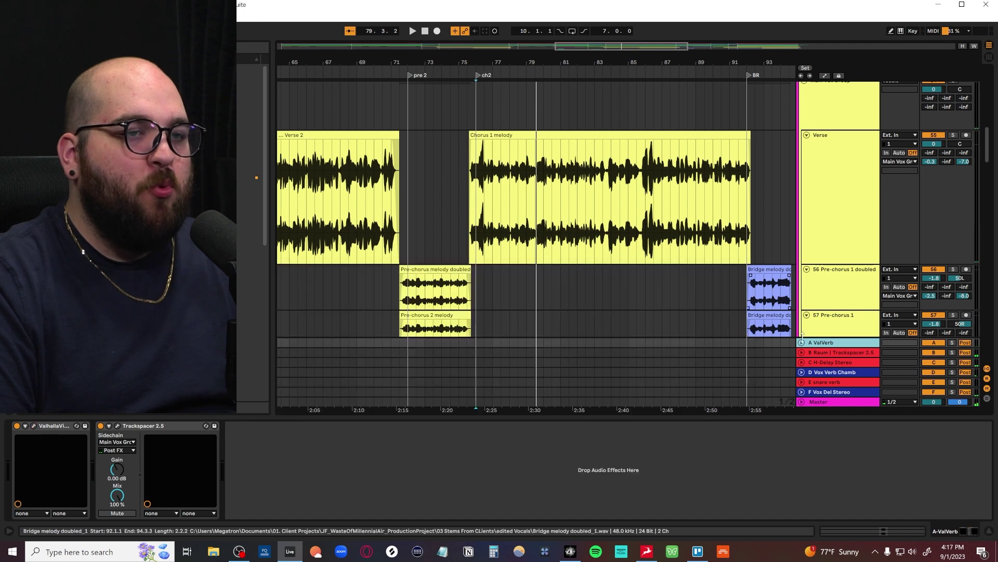
# Step: Solo the B Raum return, compare its Raum and Trackspacer windows during chorus 2, and clear the solo and close both windows
pyautogui.click(833, 353)
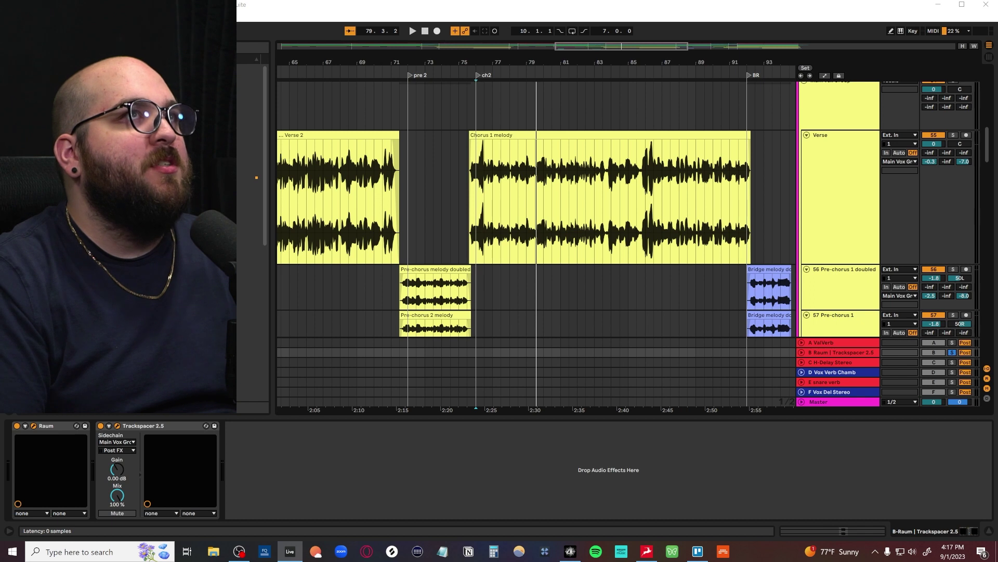
pyautogui.moveTo(512, 126); pyautogui.dragTo(395, 173)
pyautogui.press('space')
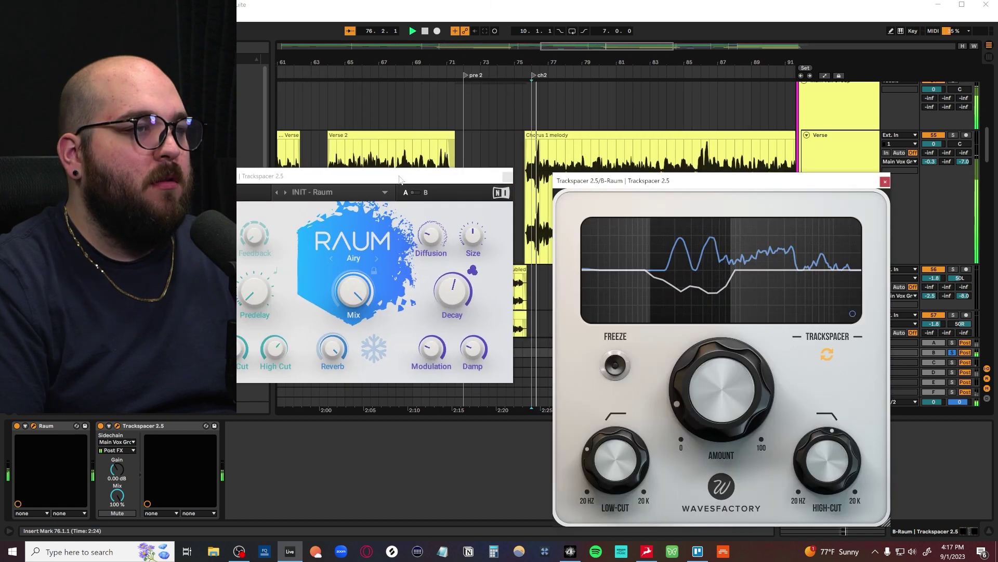
pyautogui.moveTo(359, 174); pyautogui.dragTo(375, 226)
pyautogui.moveTo(667, 185); pyautogui.dragTo(653, 228)
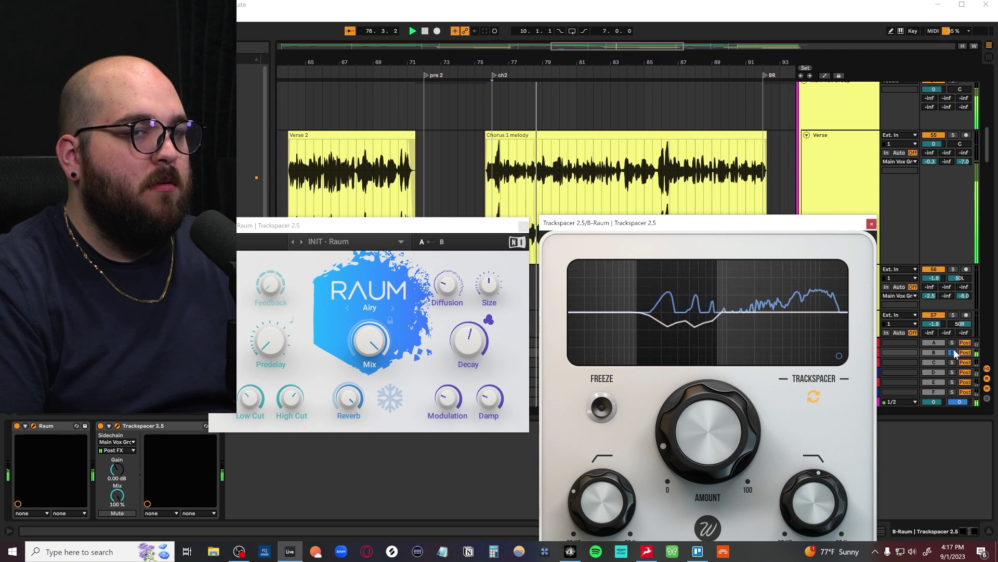
pyautogui.press('space')
pyautogui.press('space')
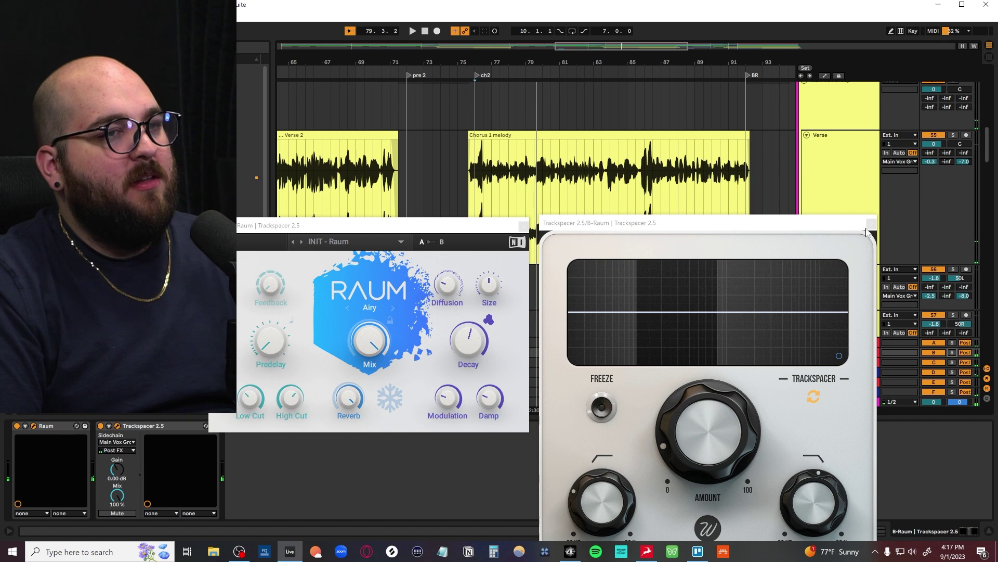
pyautogui.click(871, 224)
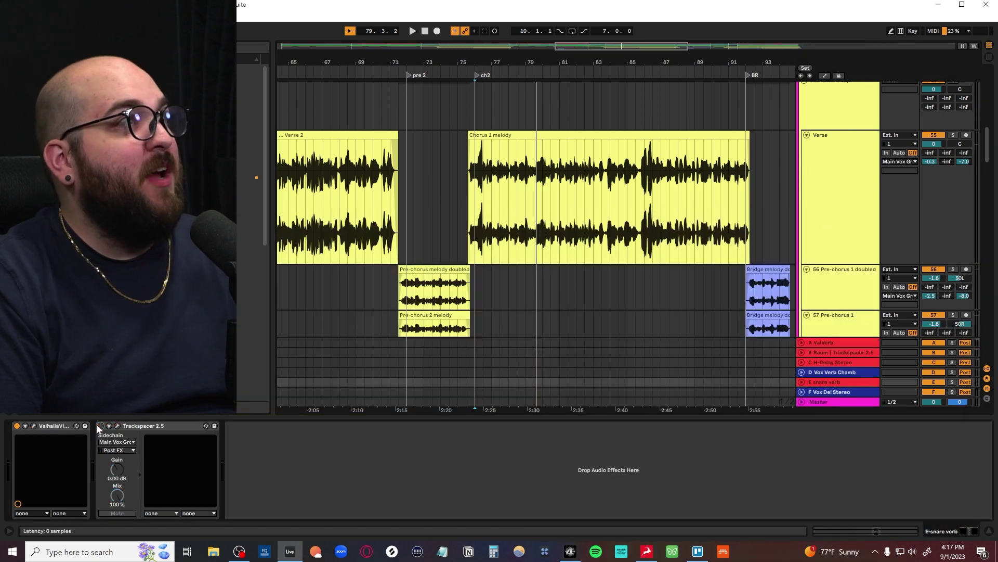
# Step: Compare chorus 2 with Trackspacer 2.5 bypassed on the returns and with it switched back on, playing from 76.1.1
pyautogui.press('space')
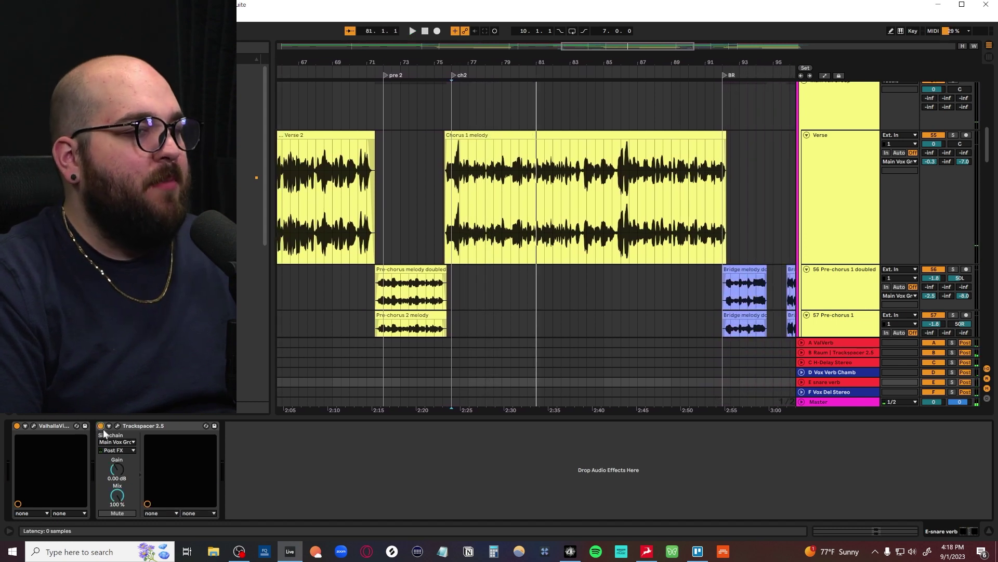
pyautogui.click(846, 393)
pyautogui.click(843, 384)
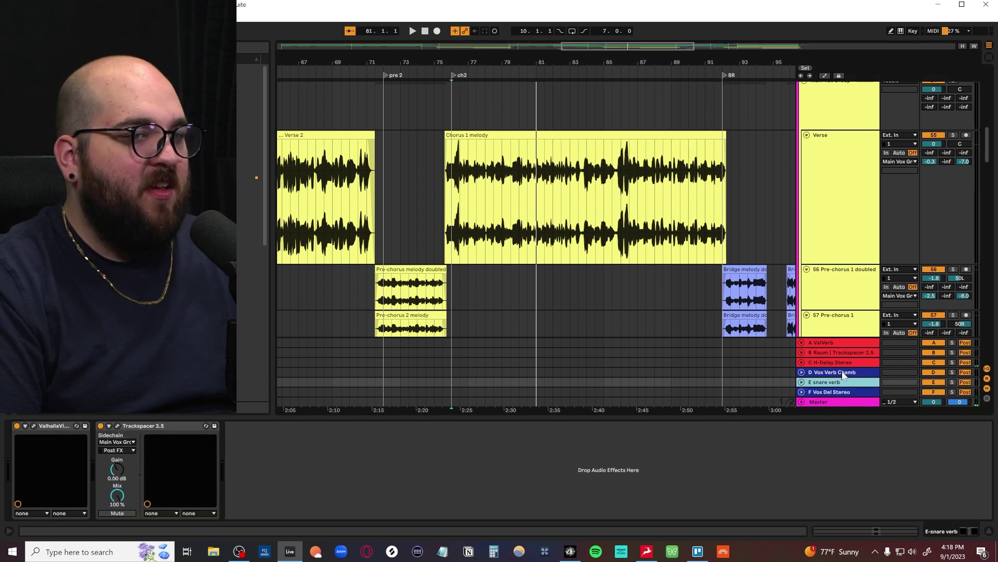
pyautogui.click(843, 372)
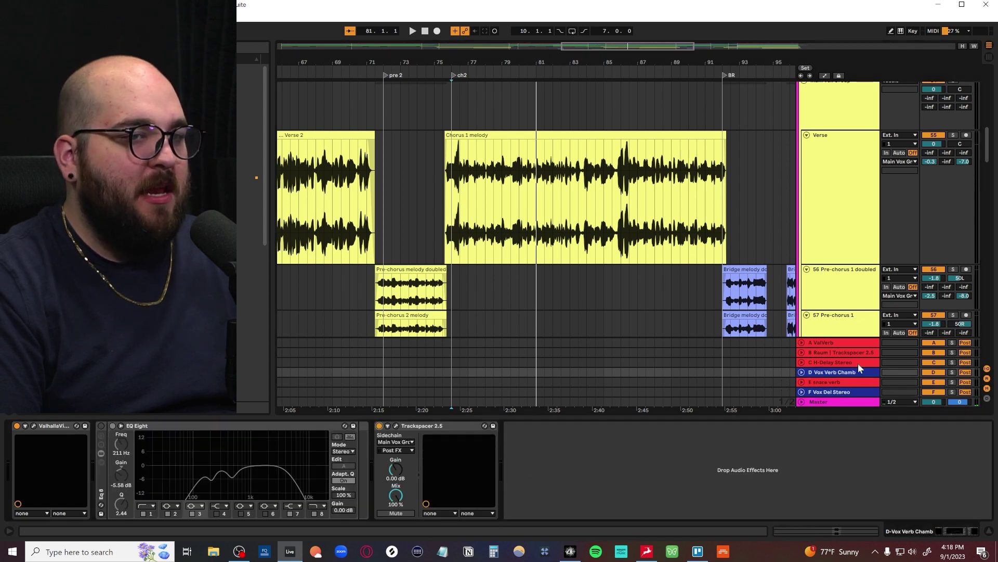
pyautogui.click(861, 362)
pyautogui.click(864, 353)
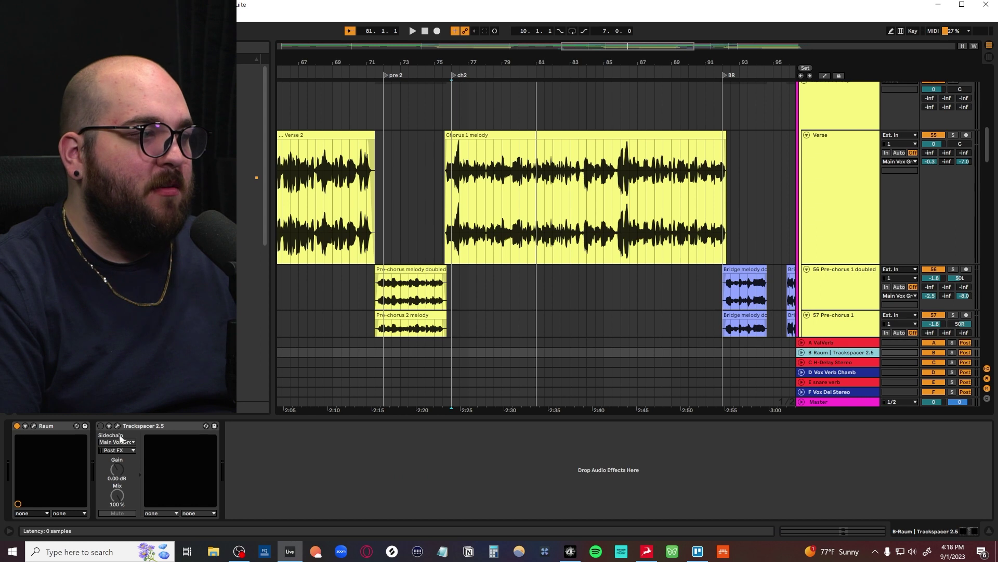
pyautogui.press('Up')
pyautogui.press('space')
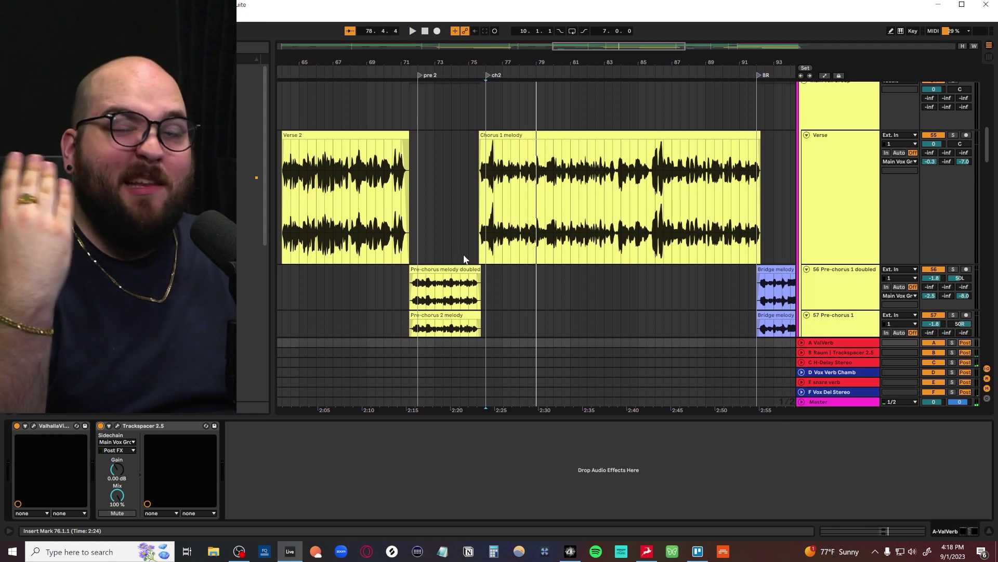
# Step: Examine the Master track's device chain, viewing RC-20 Retro Color in its own window and reviewing the Glue Compressor and Limiter settings
pyautogui.click(827, 401)
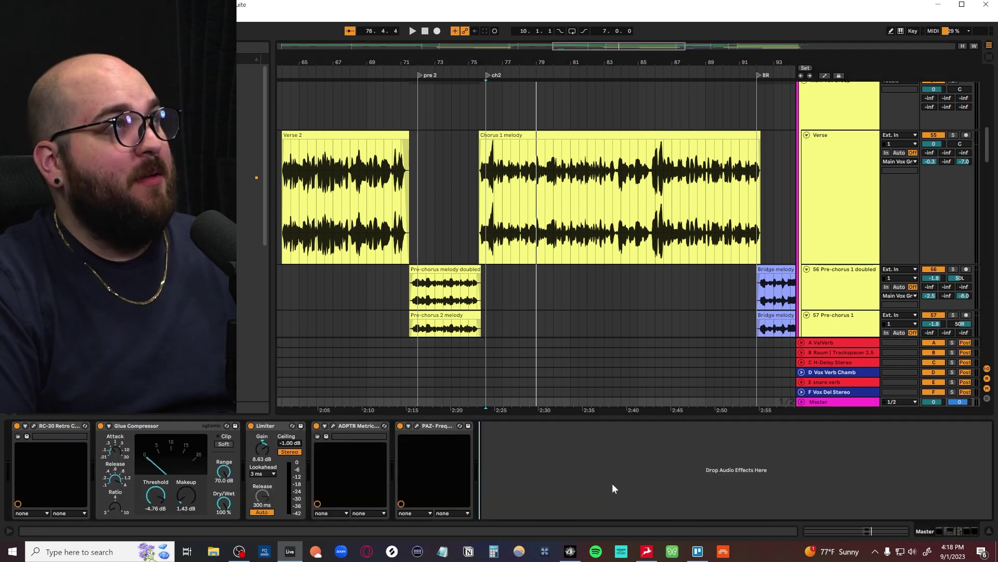
pyautogui.moveTo(478, 0); pyautogui.dragTo(494, 127)
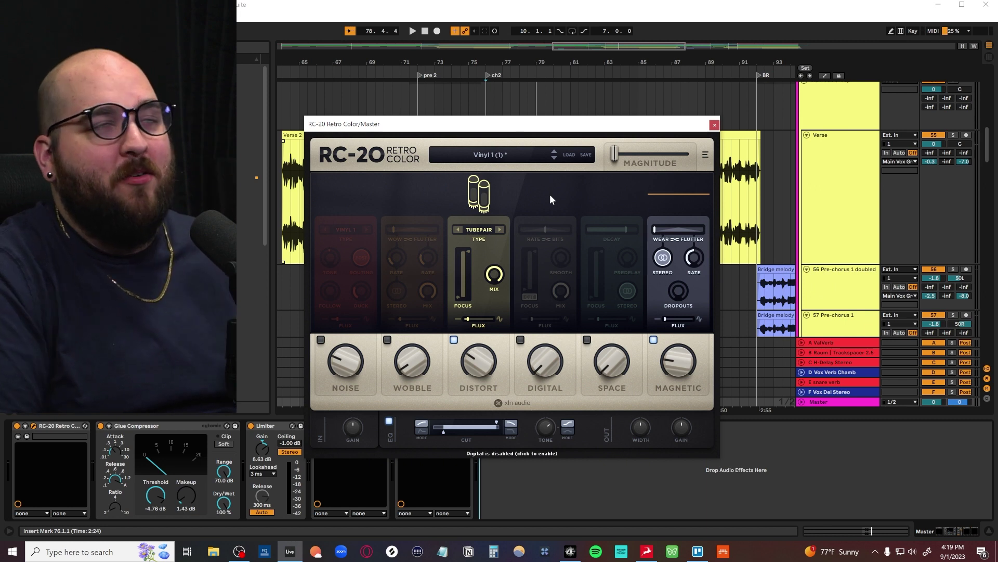
pyautogui.click(163, 427)
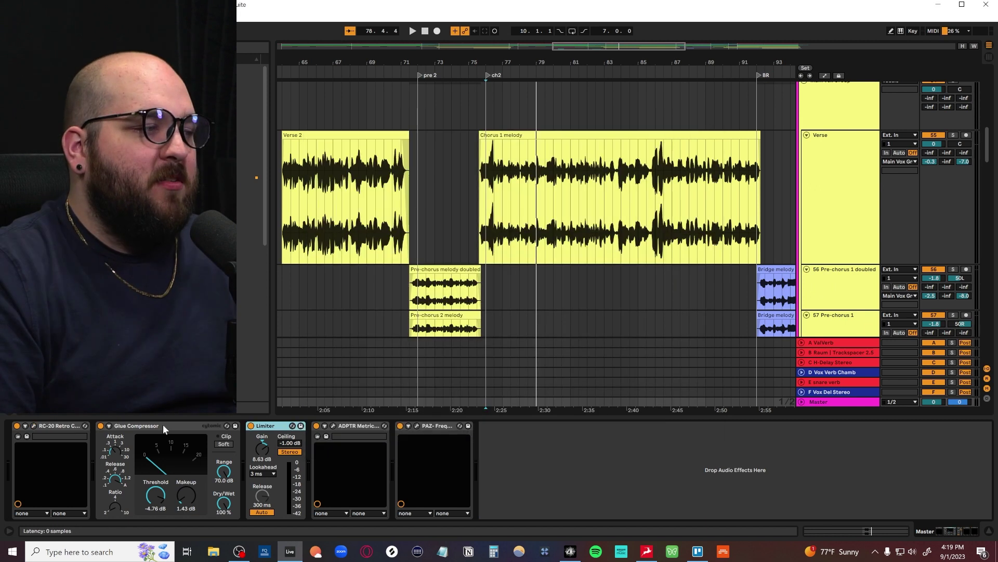
pyautogui.click(268, 426)
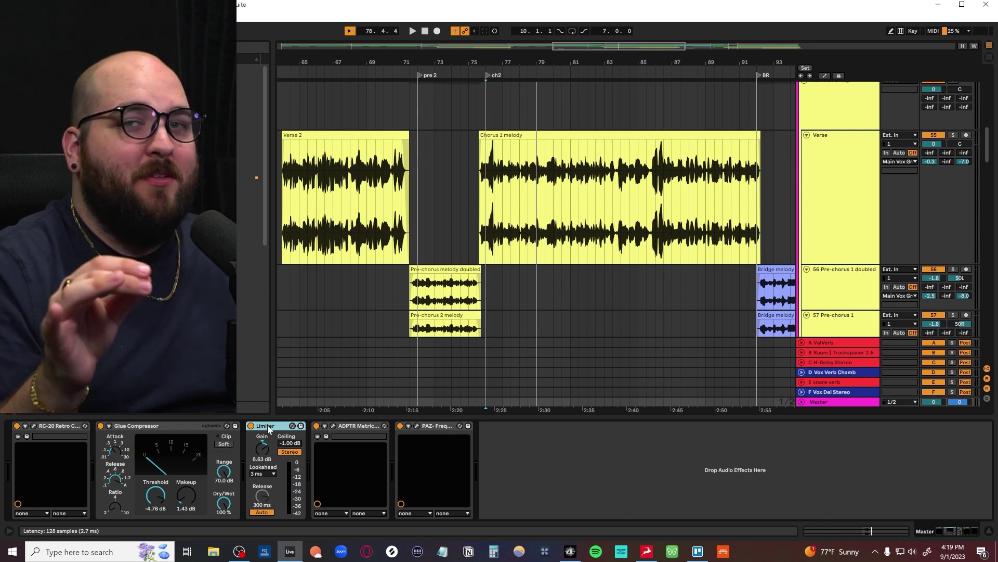
pyautogui.click(154, 426)
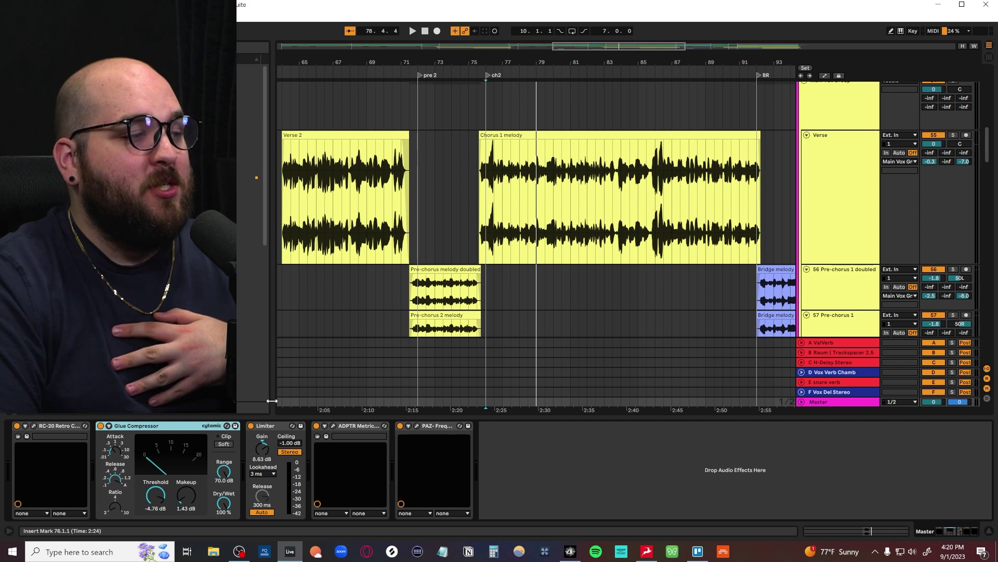
pyautogui.click(264, 425)
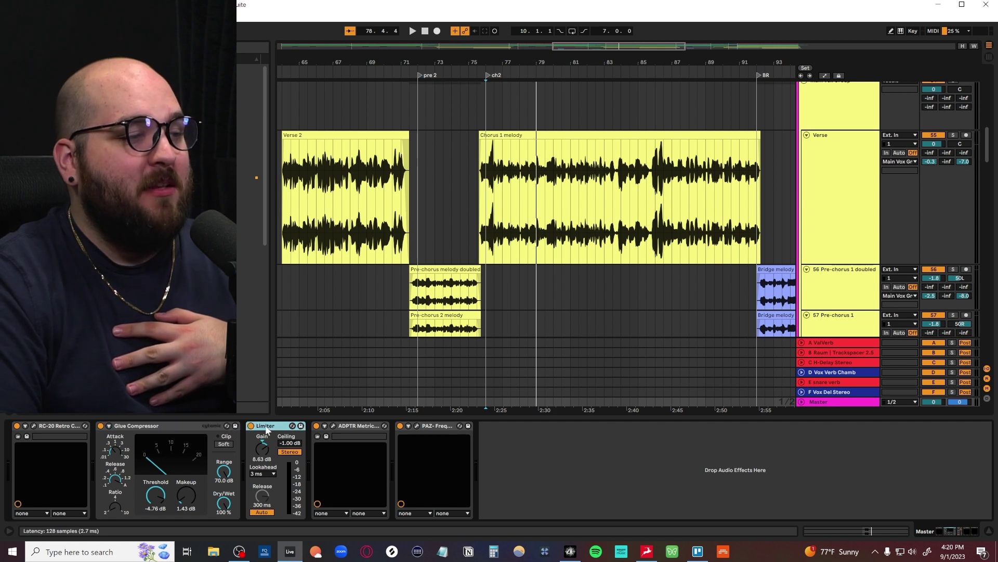
# Step: Open ADPTR MetricAB, PAZ Frequency and VSX from the Master track and arrange their windows to view them together
pyautogui.click(334, 426)
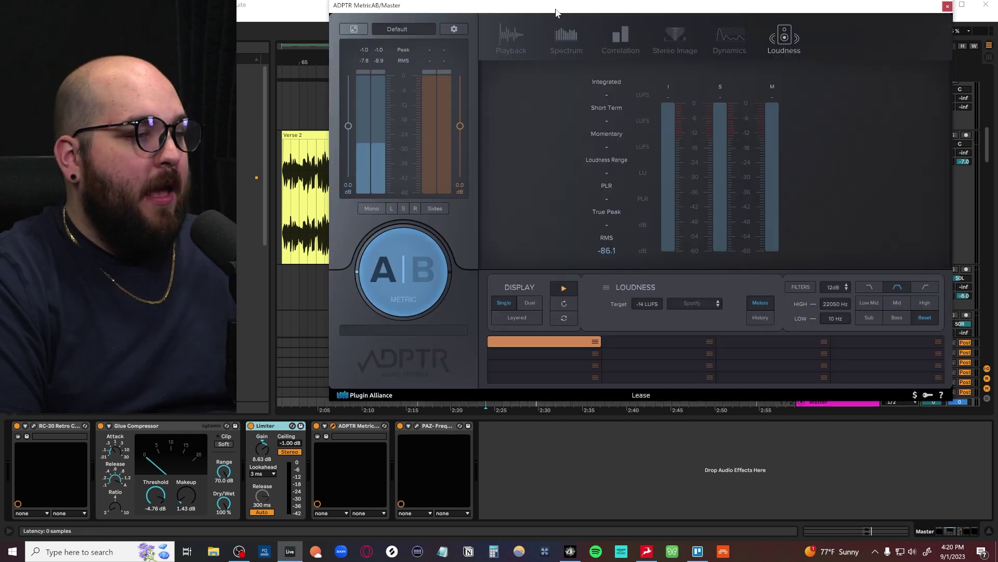
pyautogui.click(417, 426)
pyautogui.moveTo(244, 54); pyautogui.dragTo(876, 356)
pyautogui.moveTo(346, 156); pyautogui.dragTo(416, 164)
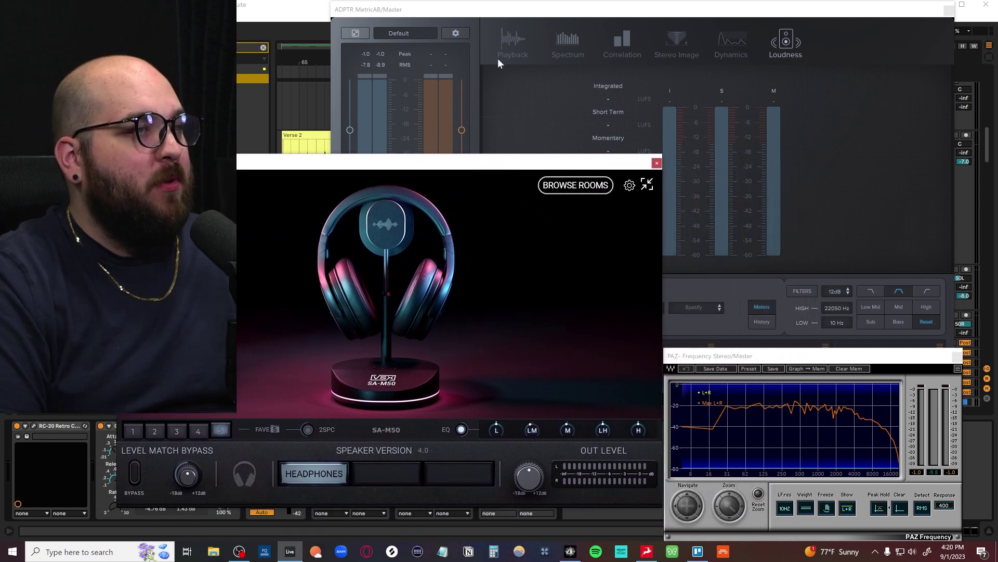
pyautogui.click(478, 9)
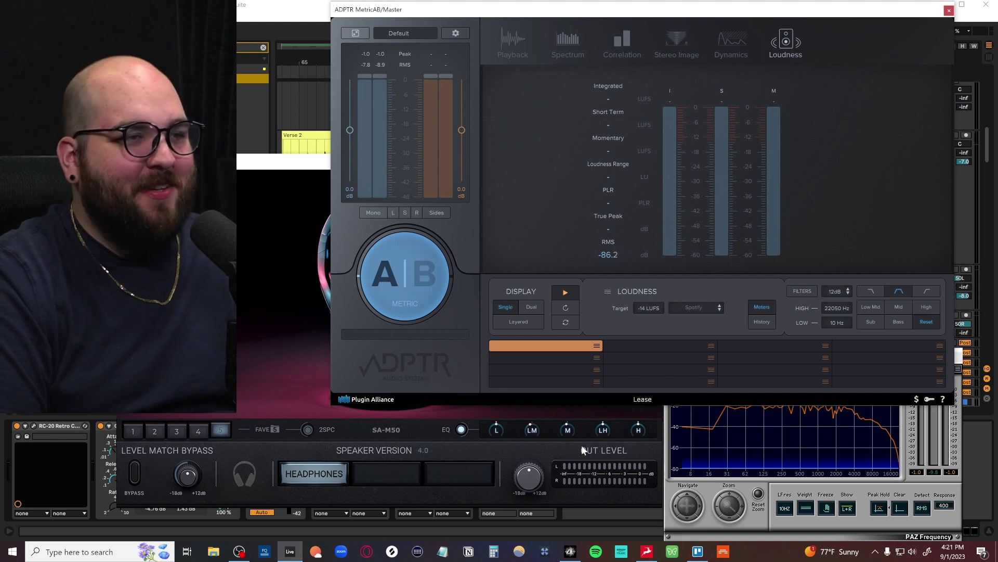
pyautogui.click(707, 483)
pyautogui.moveTo(745, 354); pyautogui.dragTo(754, 294)
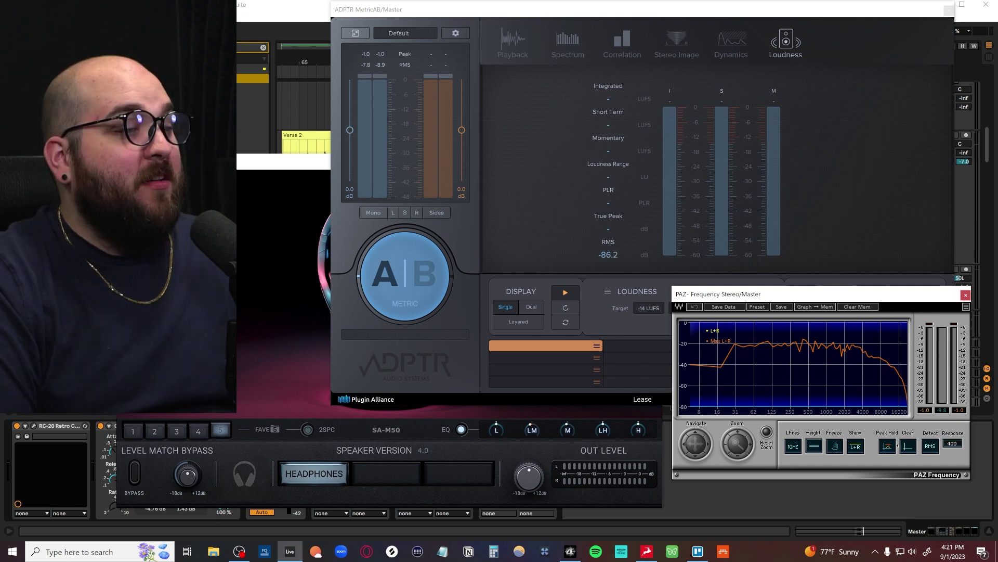
# Step: Close the VSX and PAZ Frequency windows and bypass both plugins on the Master track, leaving MetricAB open
pyautogui.click(317, 162)
pyautogui.click(656, 163)
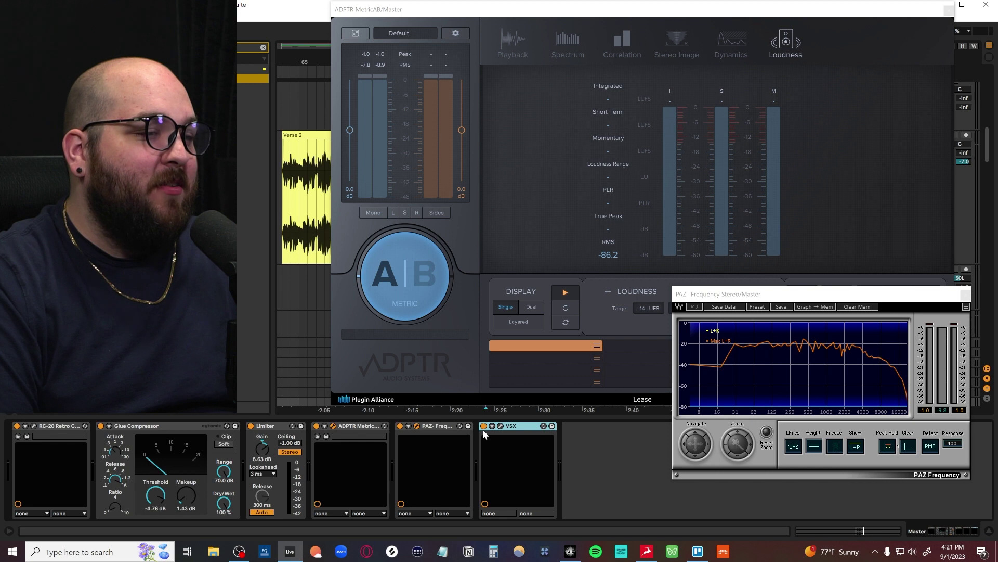
pyautogui.click(401, 426)
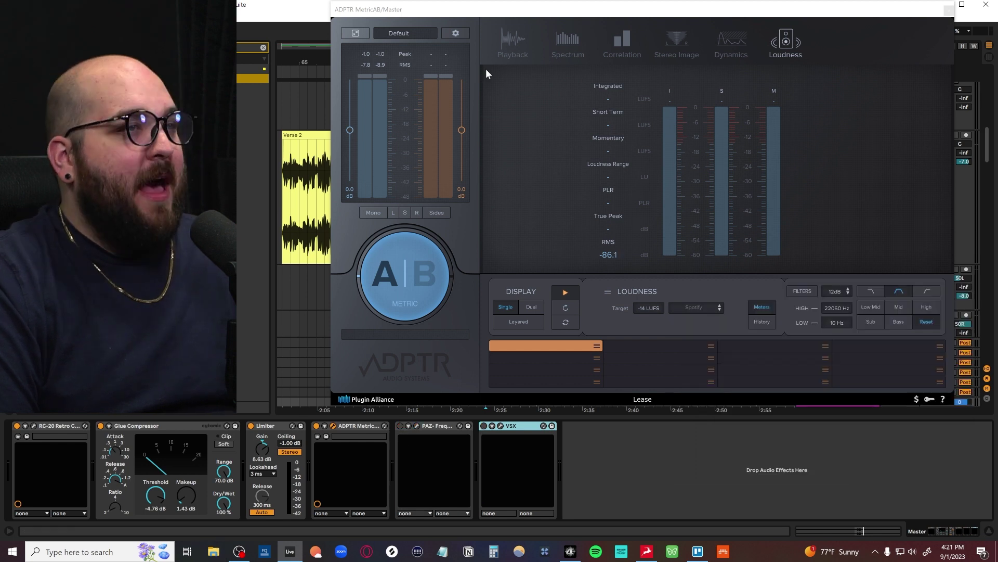
# Step: Play chorus 2 and examine MetricAB's Spectrum, Correlation, Stereo Image, Dynamics, Loudness and Playback views, returning to Spectrum
pyautogui.press('space')
pyautogui.click(567, 41)
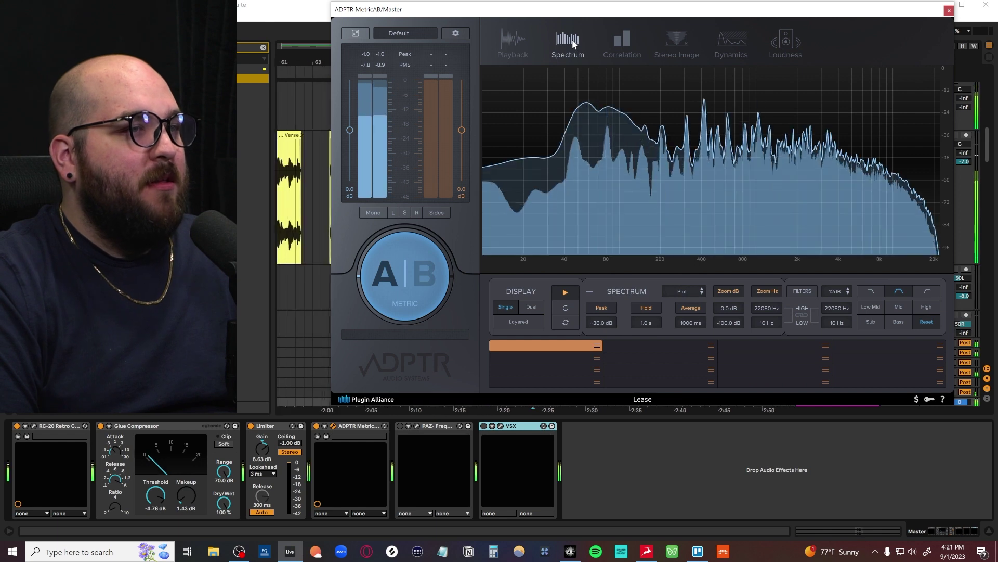
pyautogui.click(622, 45)
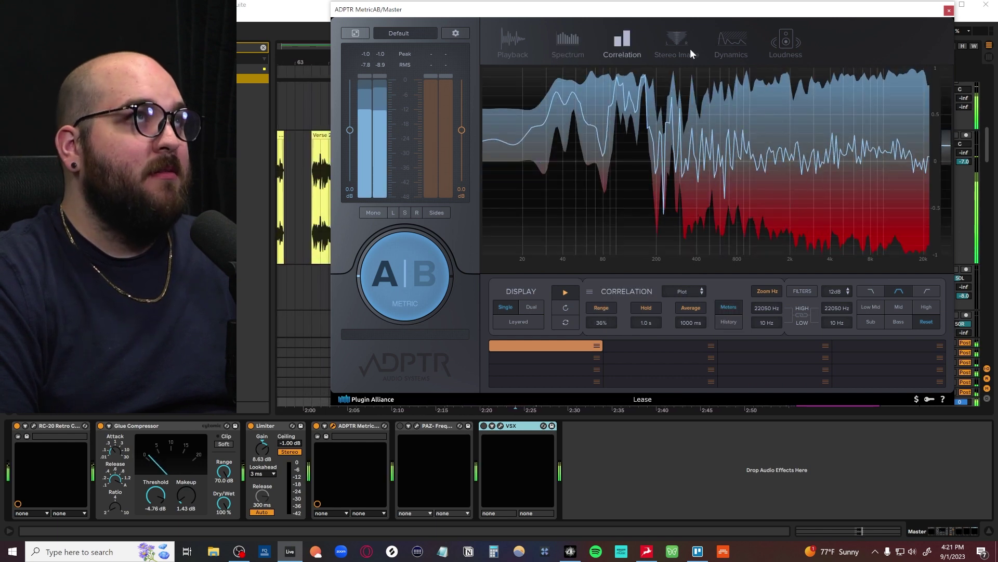
pyautogui.click(681, 47)
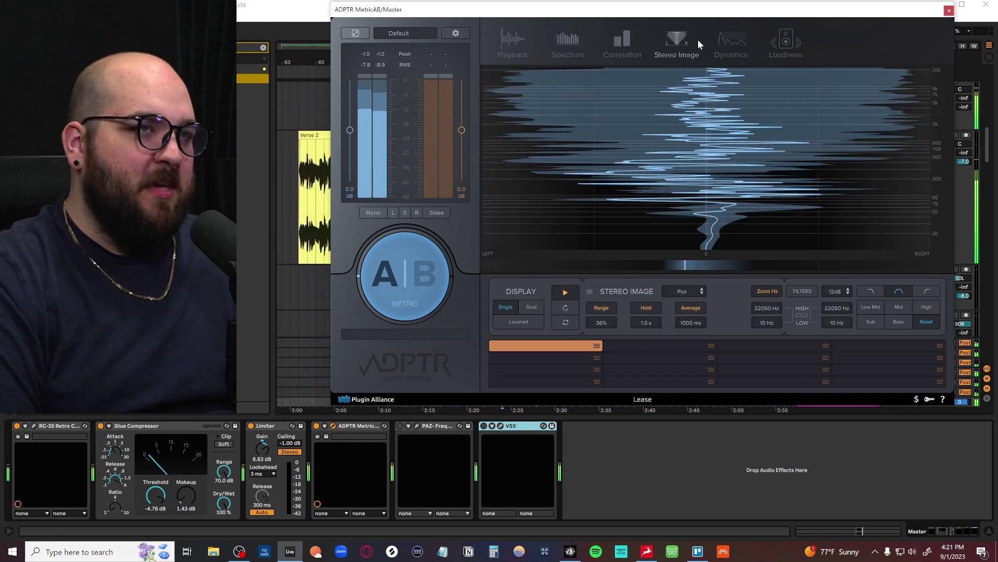
pyautogui.click(727, 42)
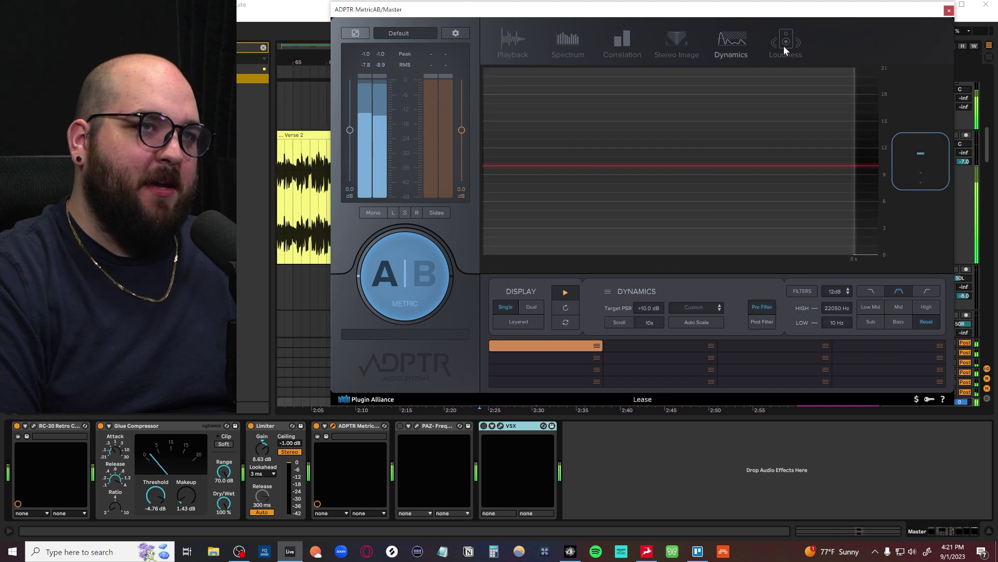
pyautogui.click(785, 46)
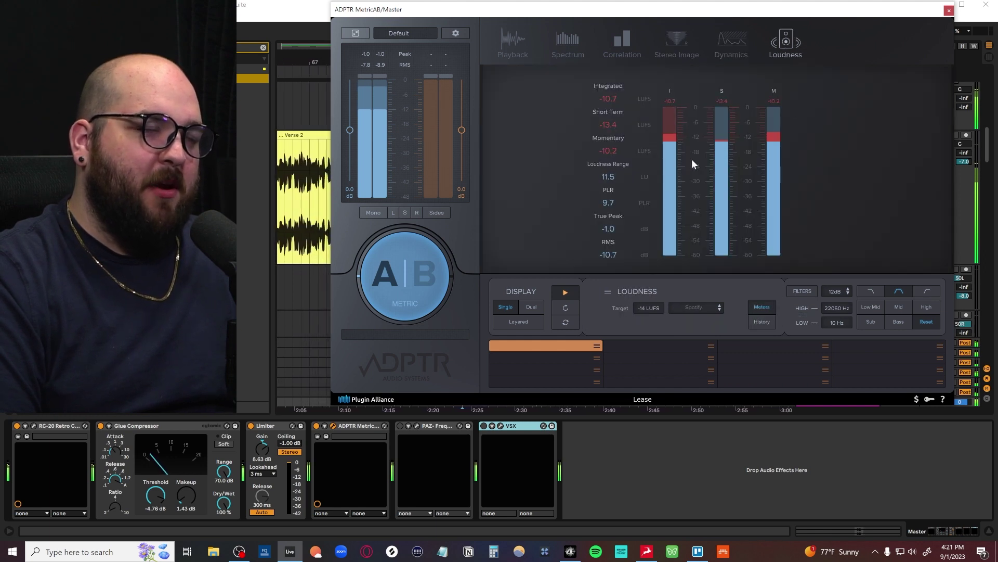
pyautogui.click(513, 45)
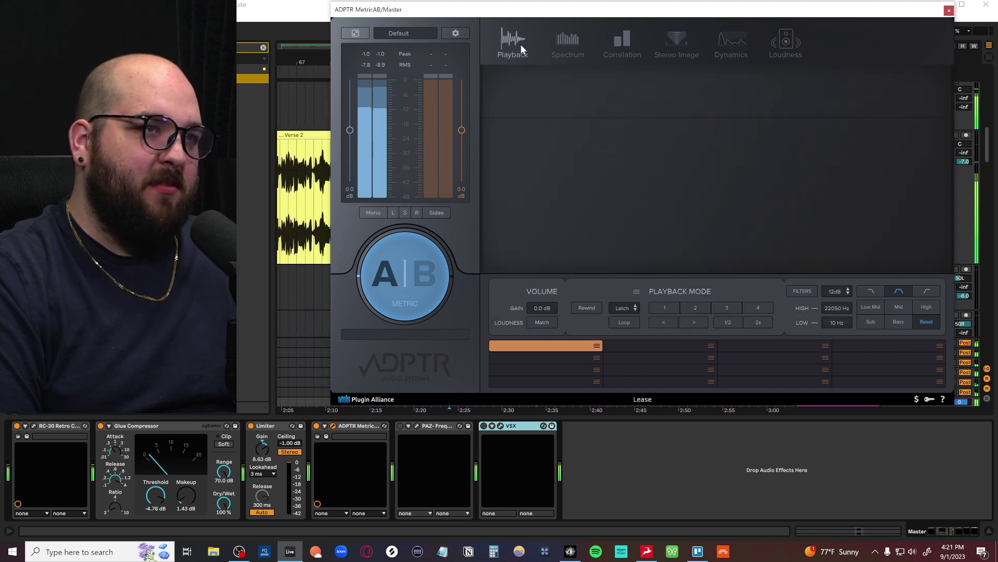
pyautogui.click(562, 42)
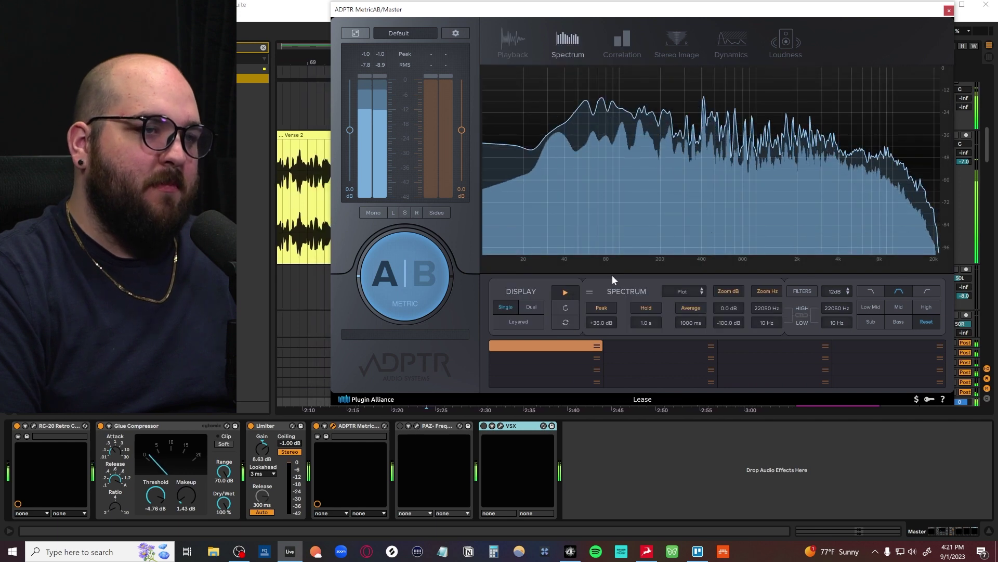
# Step: Load About You, It's Not Living and When We Are Together from the Reference Mixes folder The 1975 into MetricAB's reference slots
pyautogui.click(223, 553)
pyautogui.moveTo(824, 124); pyautogui.dragTo(736, 124)
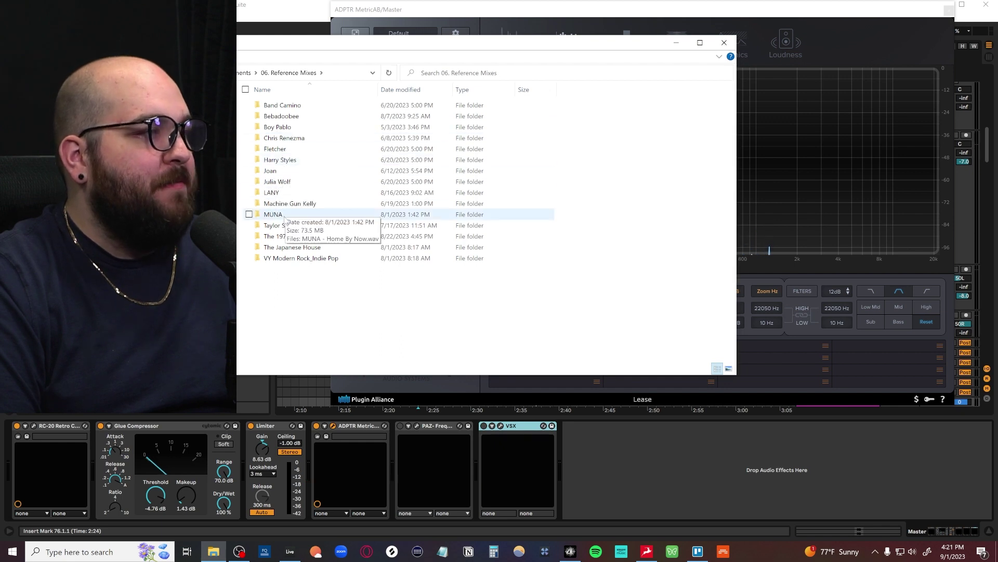
pyautogui.doubleClick(287, 237)
pyautogui.moveTo(338, 127); pyautogui.dragTo(804, 358)
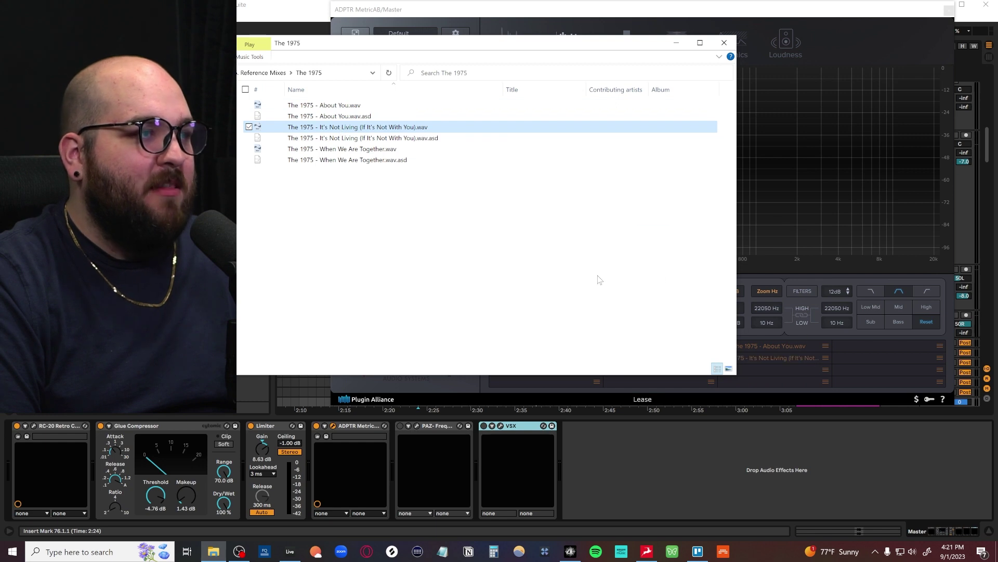
pyautogui.click(321, 149)
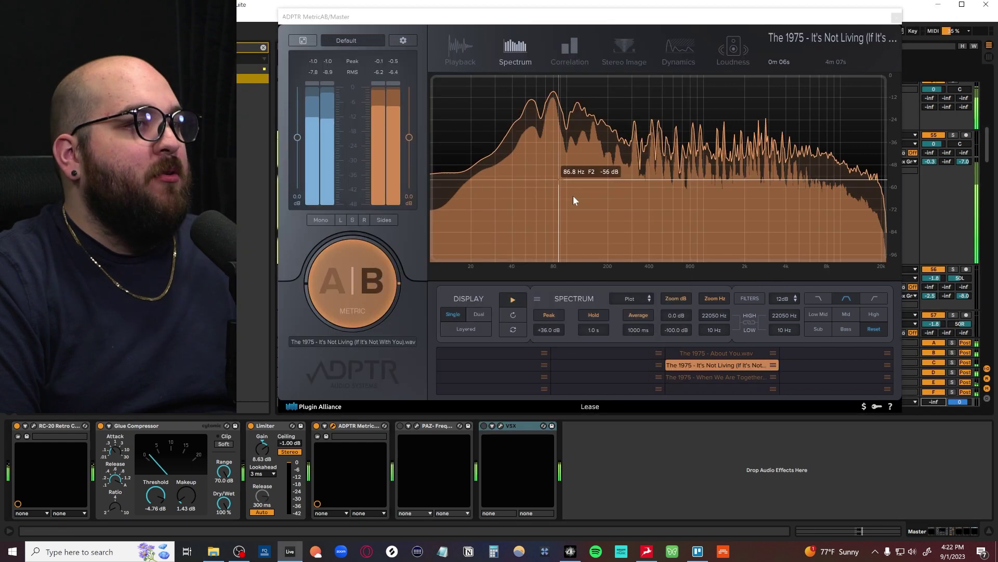
# Step: Compare the mix with the It's Not Living reference in MetricAB, across the full spectrum and with the Mid and Low Mid filters
pyautogui.click(344, 287)
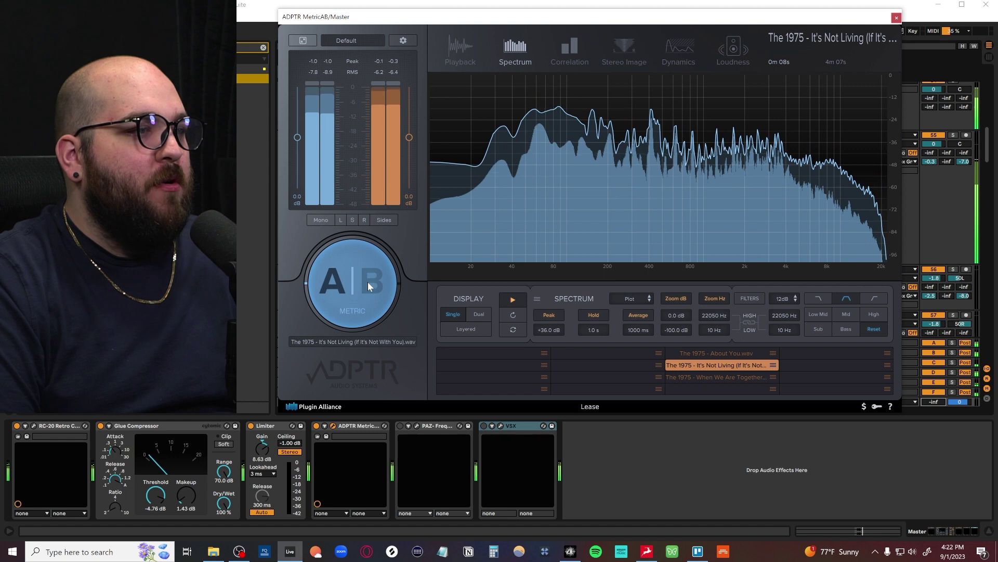
pyautogui.click(367, 282)
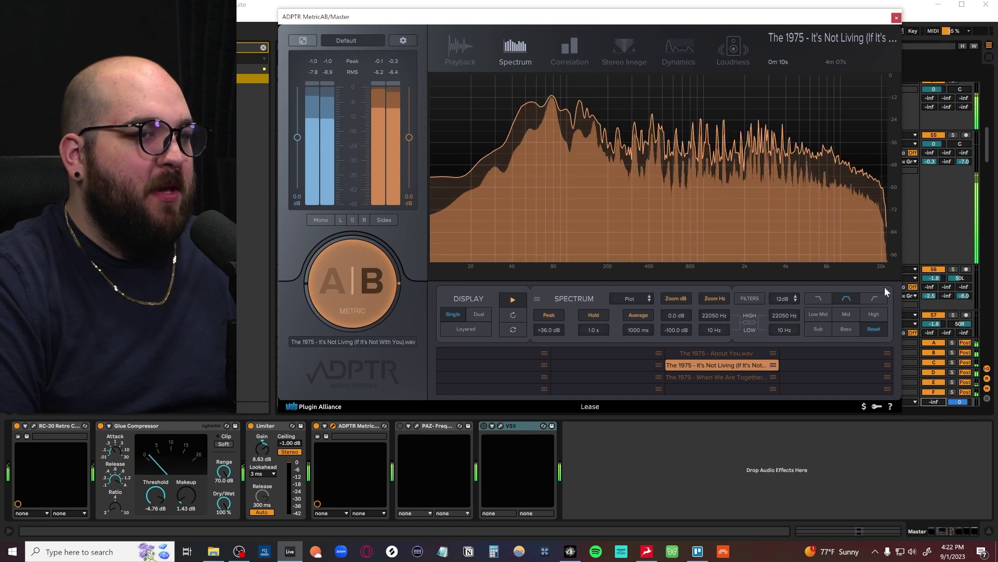
pyautogui.click(843, 315)
pyautogui.click(346, 298)
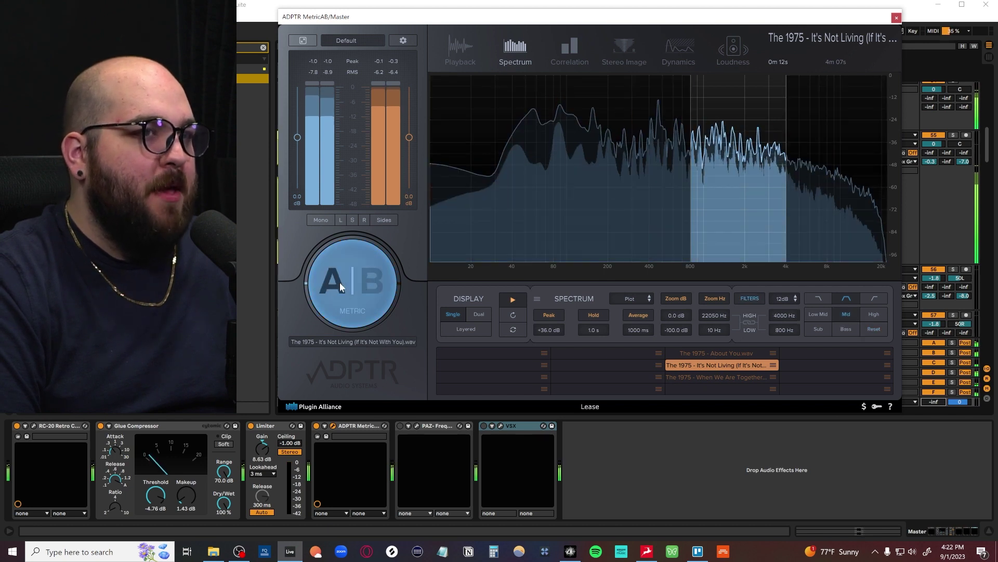
pyautogui.click(819, 314)
pyautogui.click(352, 291)
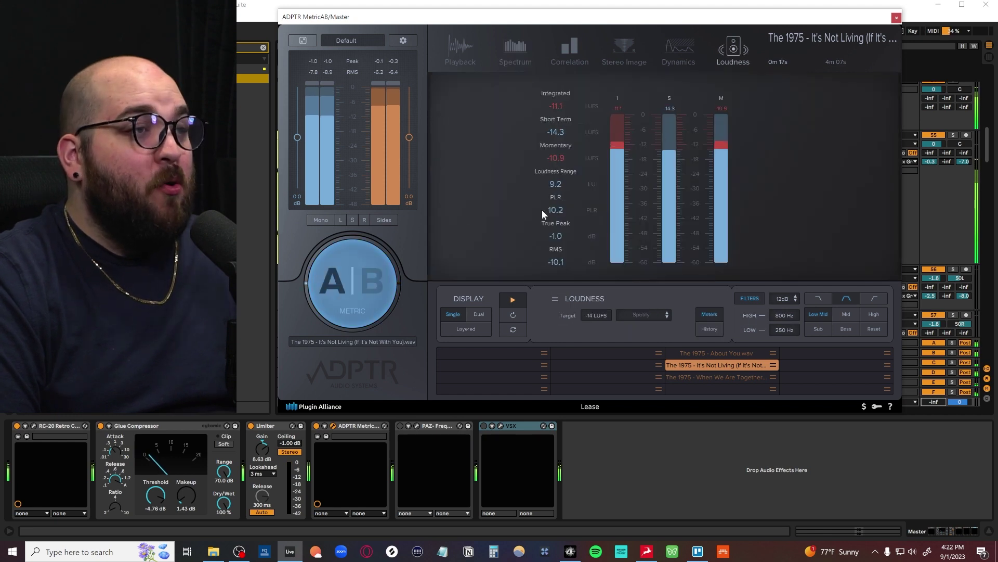
# Step: Audition the three references against the mix in MetricAB's Loudness and Stereo Image views, stop playback and close the plugin
pyautogui.click(701, 354)
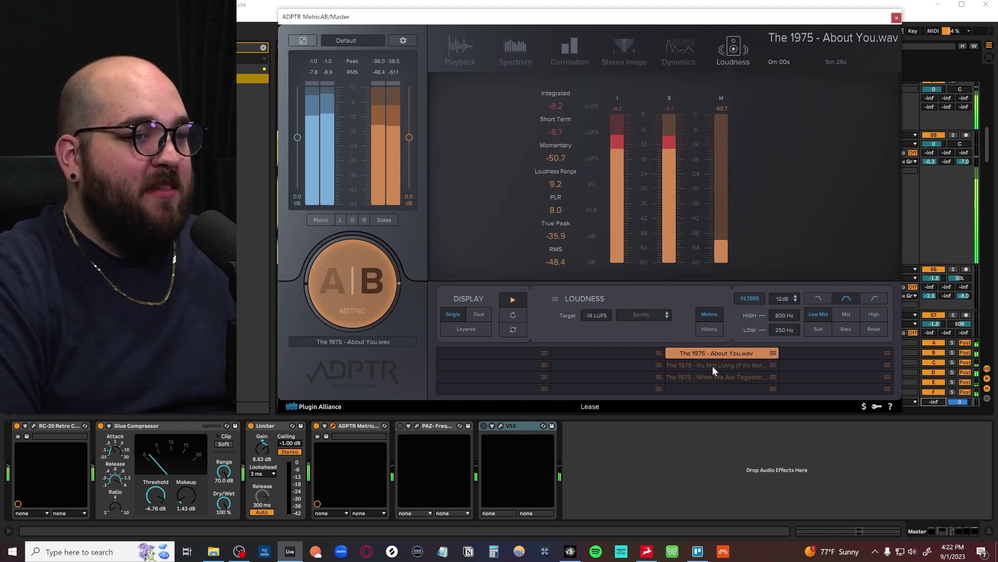
pyautogui.click(712, 366)
pyautogui.click(709, 376)
pyautogui.click(624, 51)
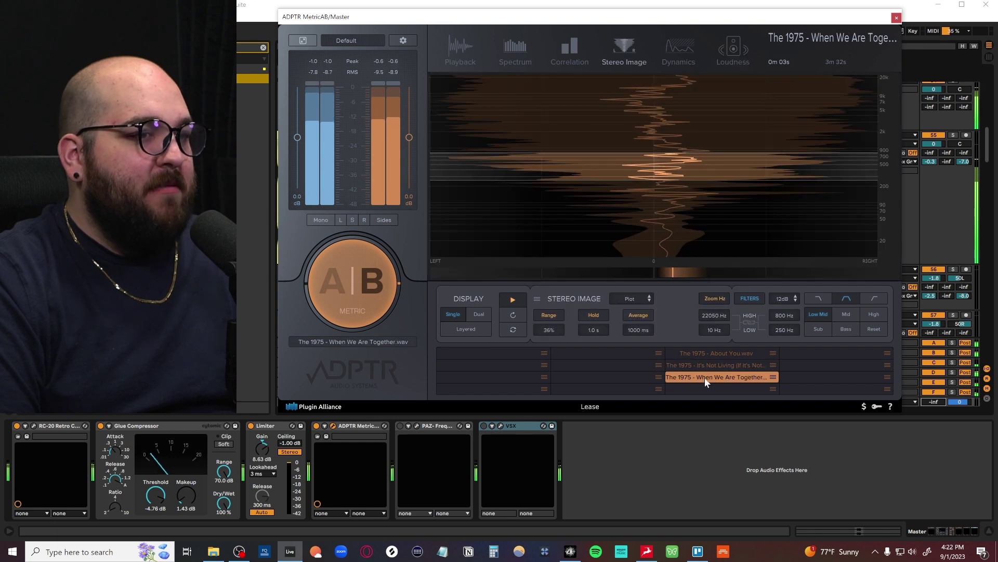
pyautogui.click(714, 365)
pyautogui.click(336, 288)
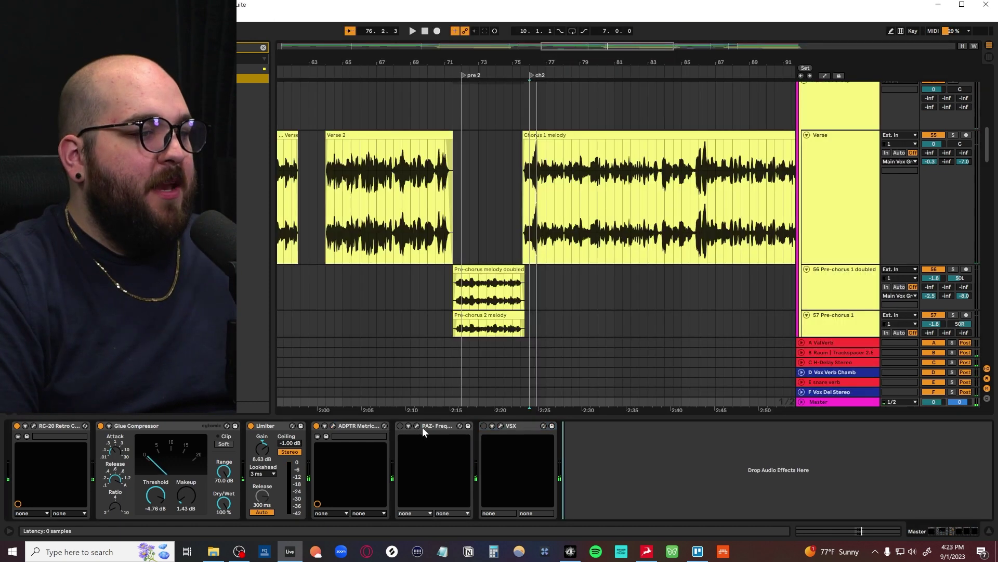
# Step: Switch PAZ Frequency back on in the Master chain and open its window over the middle of the arrangement
pyautogui.click(400, 425)
pyautogui.click(416, 425)
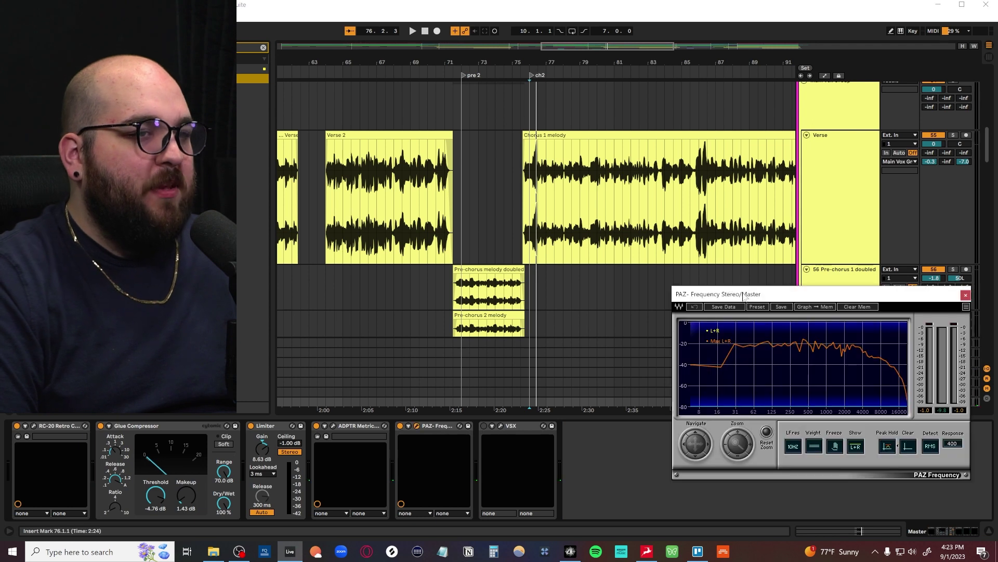
pyautogui.moveTo(745, 304); pyautogui.dragTo(503, 251)
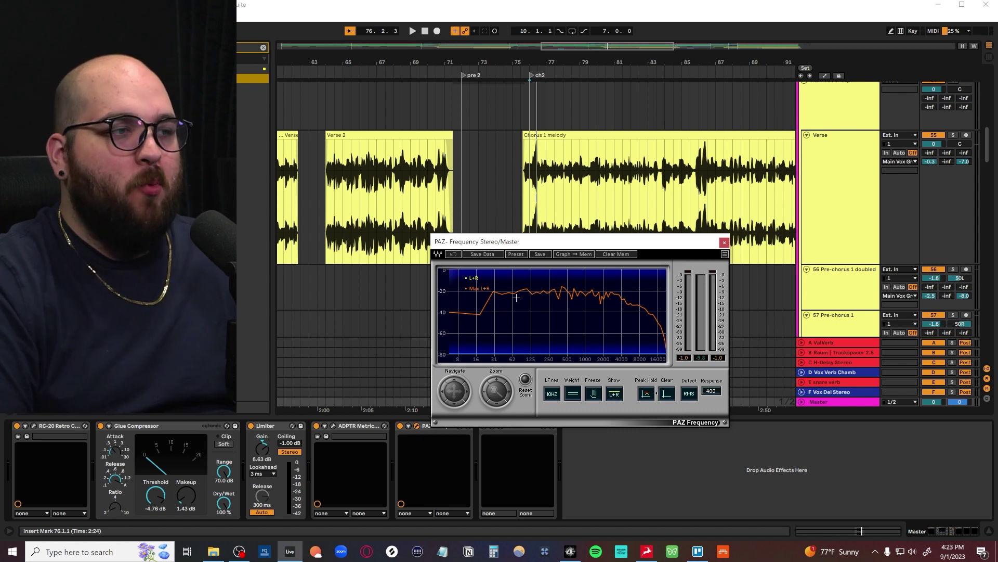
# Step: Examine chorus 2's frequency curve in PAZ Frequency from 76.1.1, and again with the stored peak curve cleared
pyautogui.press('space')
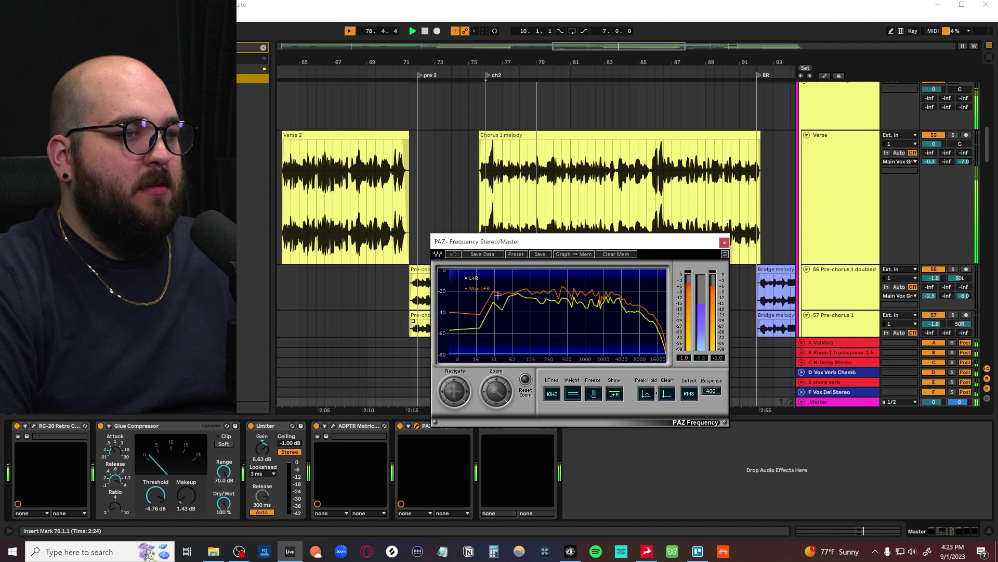
pyautogui.press('space')
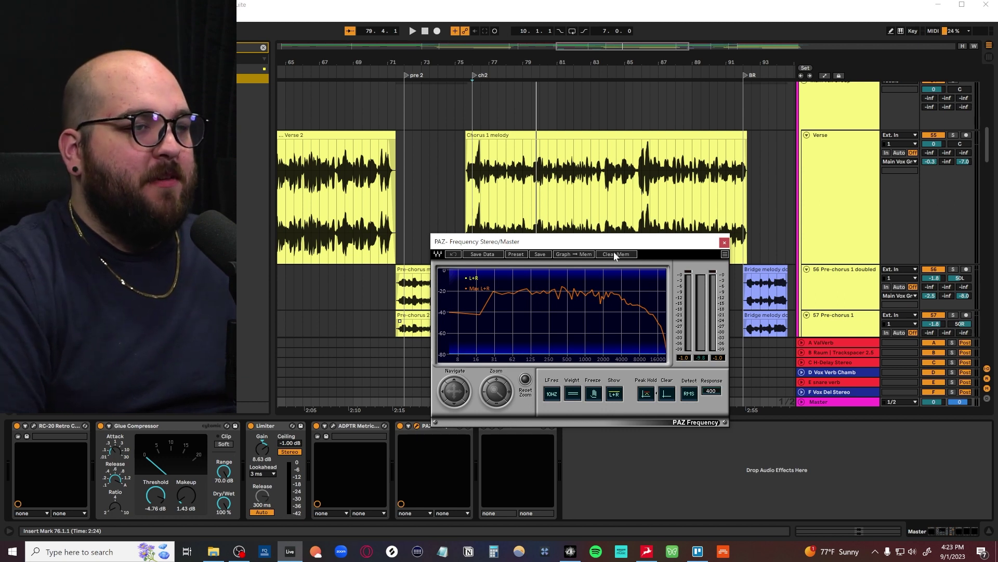
pyautogui.press('space')
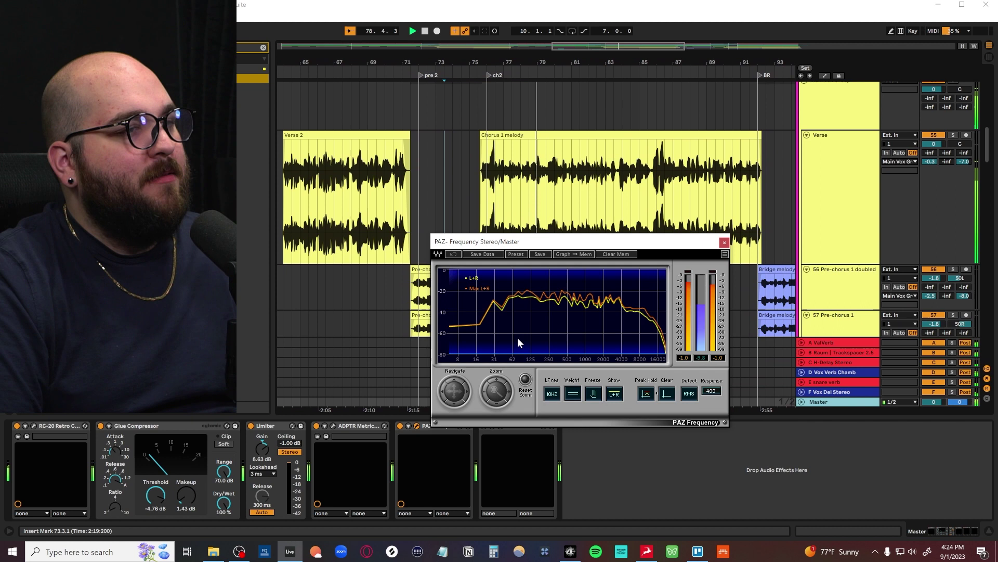
pyautogui.press('space')
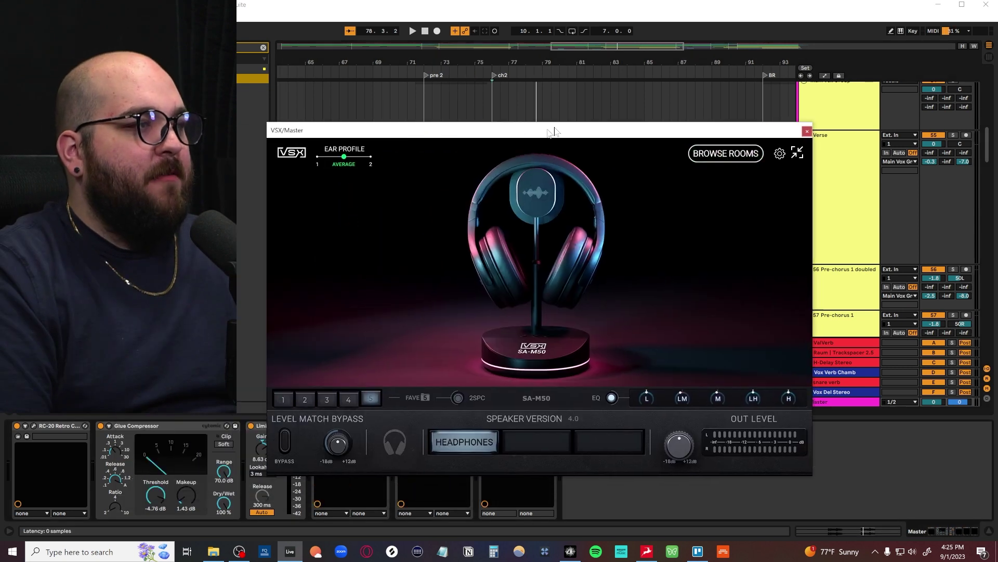
# Step: Move the VSX window higher over the arrangement and audition chorus 2 through its Boombox room
pyautogui.moveTo(552, 130); pyautogui.dragTo(604, 79)
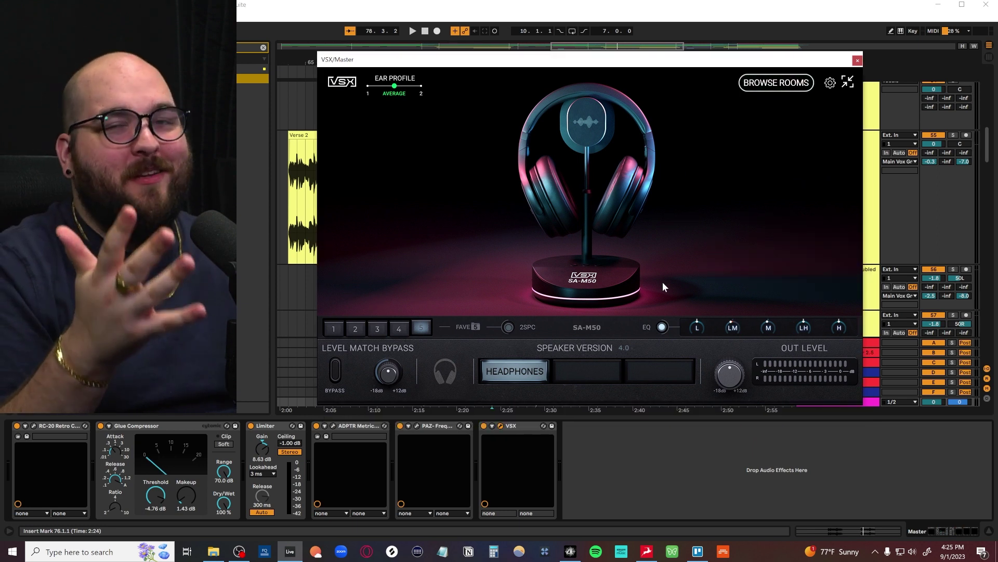
pyautogui.press('space')
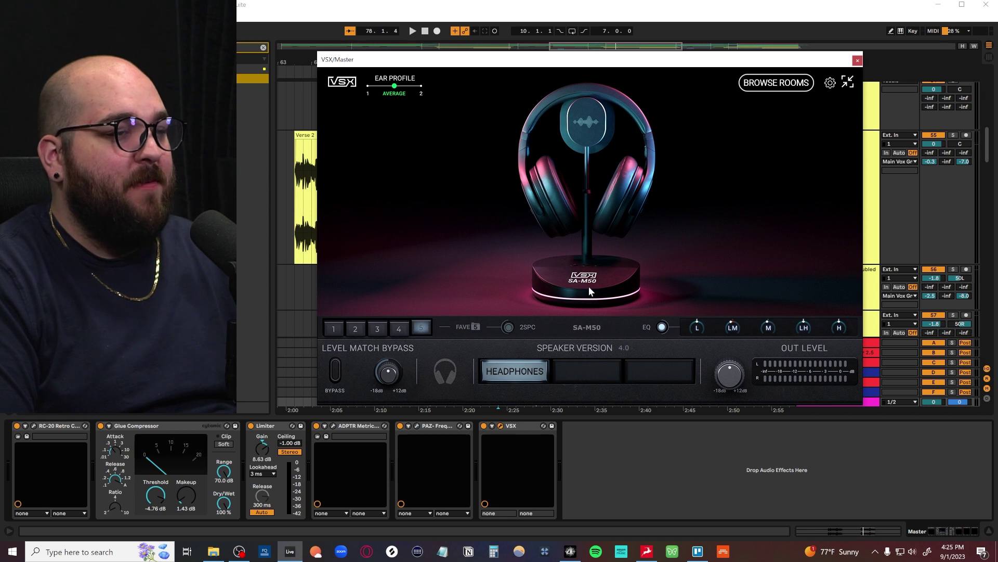
pyautogui.click(384, 329)
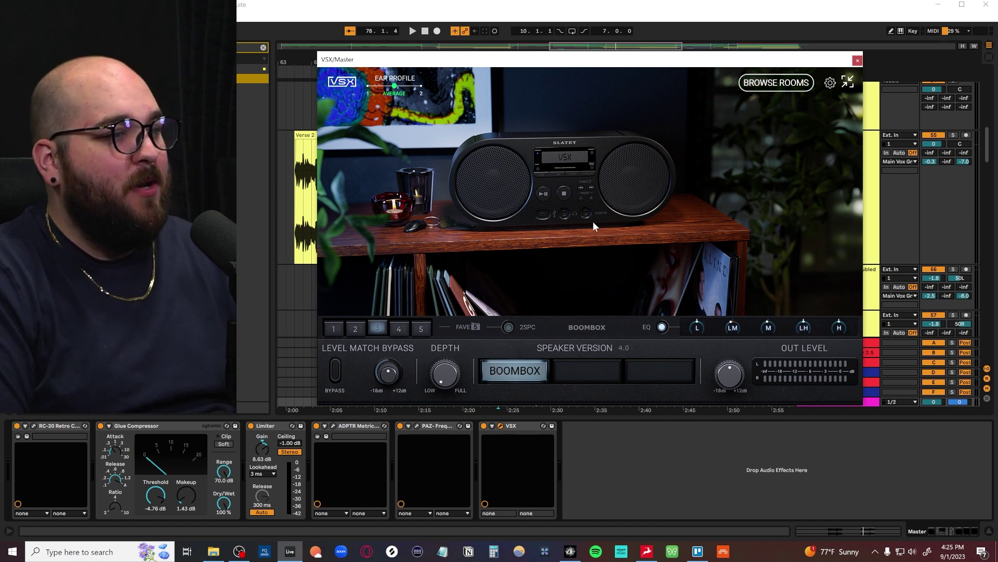
pyautogui.press('space')
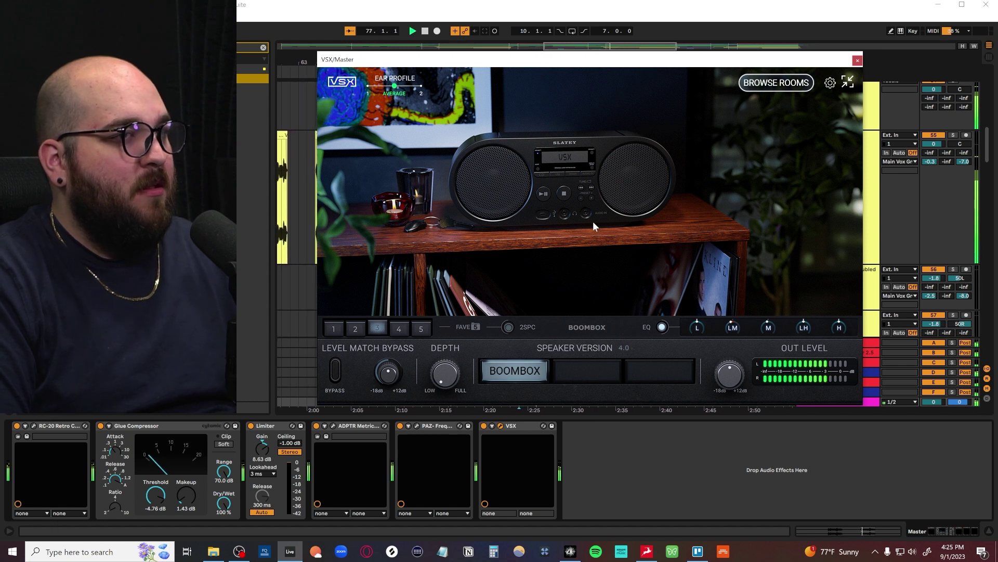
# Step: Audition chorus 2 in VSX through the Mike Dean's Car room and stop playback
pyautogui.click(398, 329)
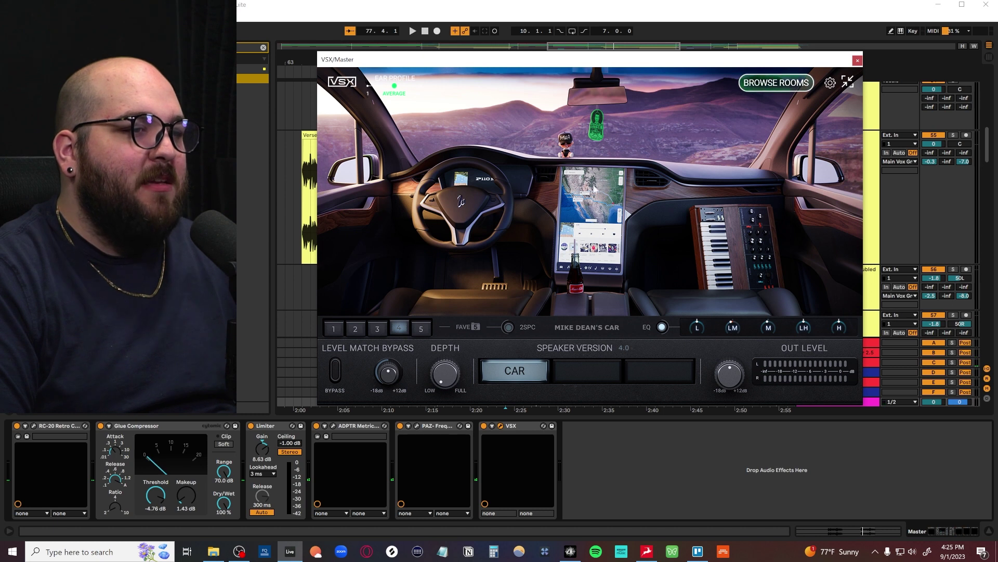
pyautogui.press('space')
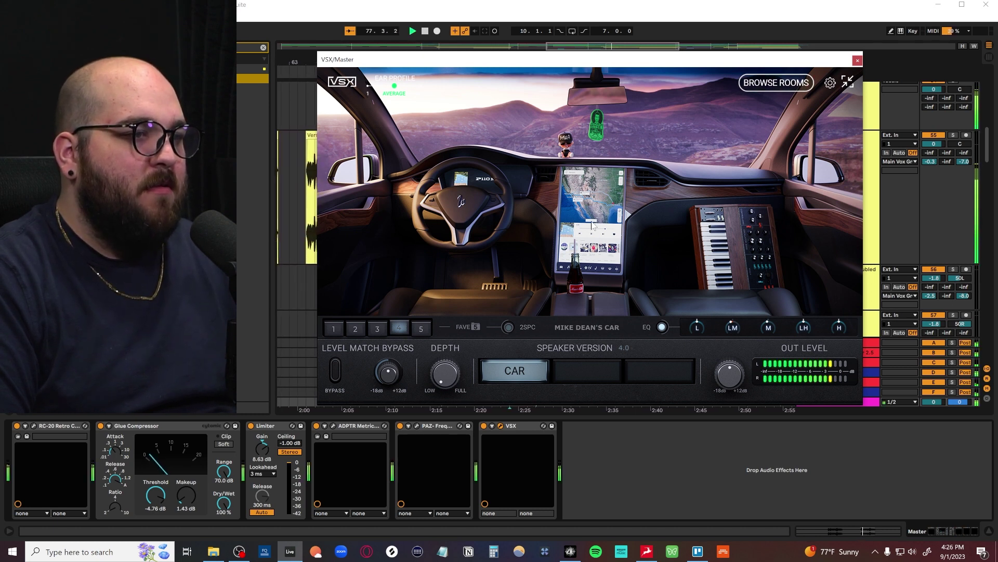
pyautogui.press('space')
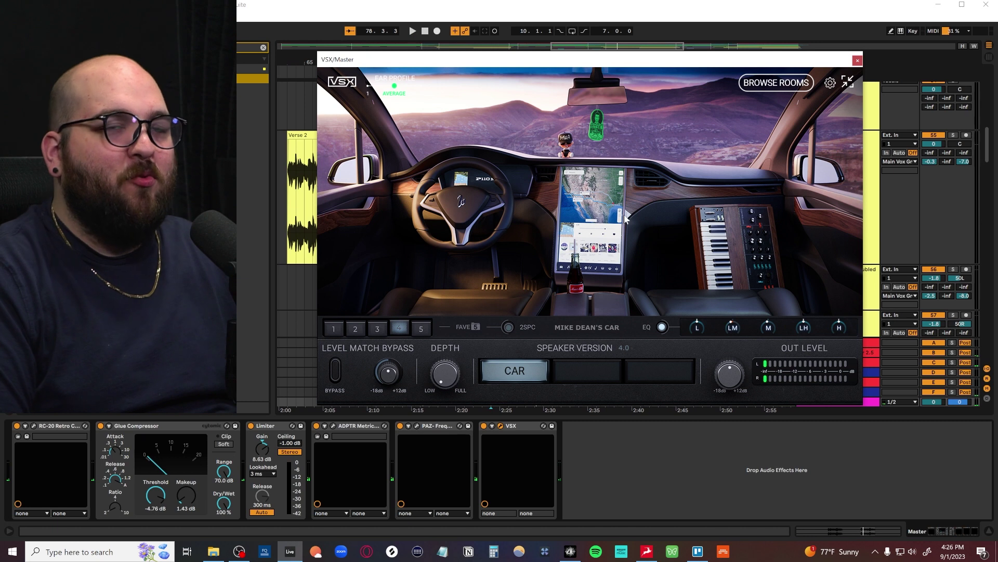
# Step: Audition chorus 2 in VSX's Club room with the Bass speaker version
pyautogui.click(361, 329)
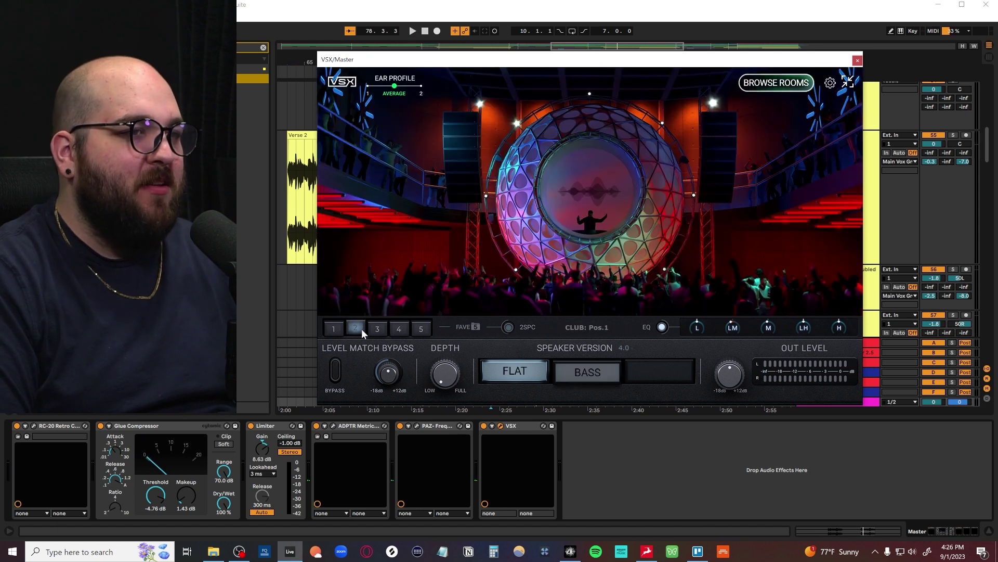
pyautogui.click(589, 376)
pyautogui.press('space')
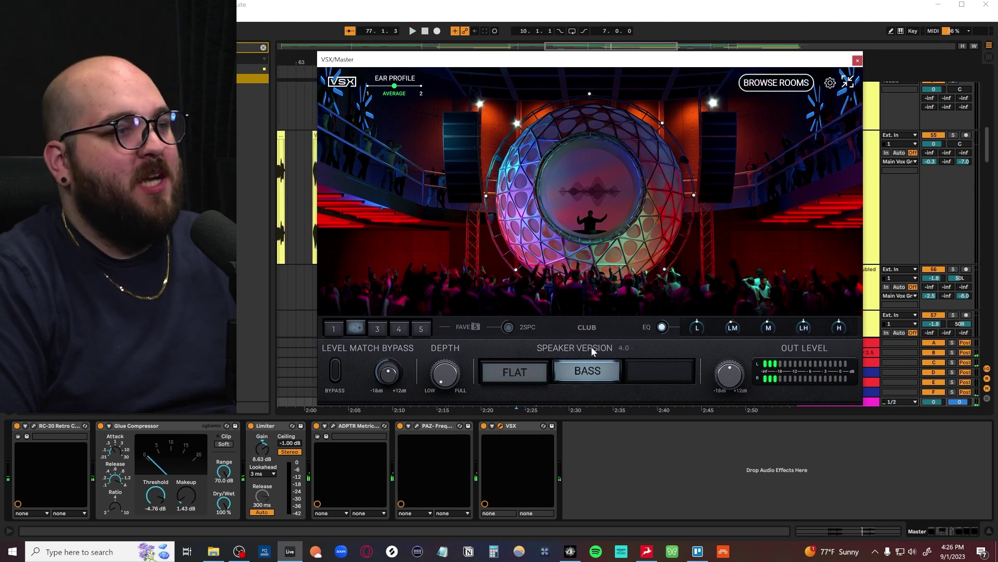
# Step: Compare chorus 2 on the mid-field, far-field and near-field speakers of VSX's Archon Studio, ending on near-field
pyautogui.click(331, 330)
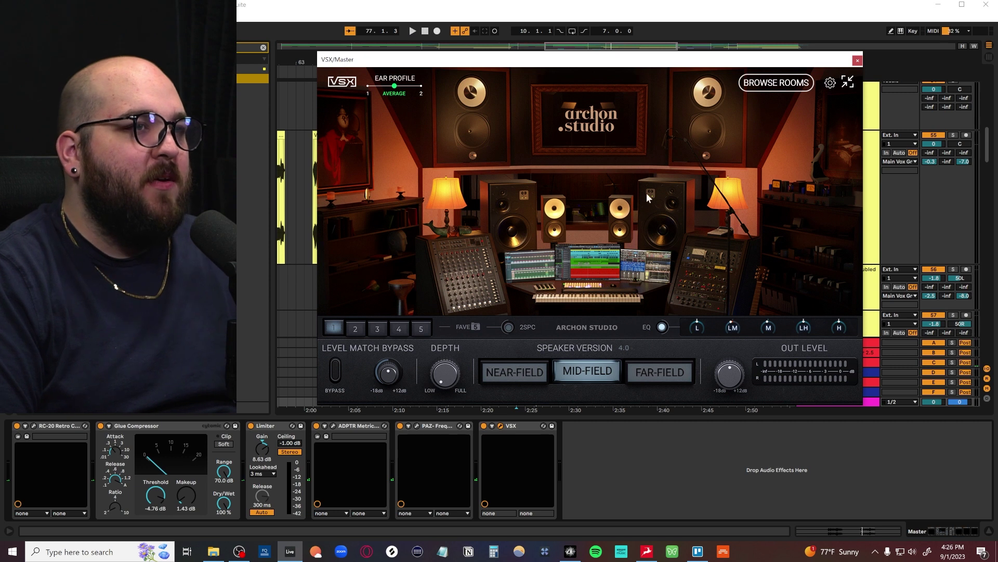
pyautogui.press('space')
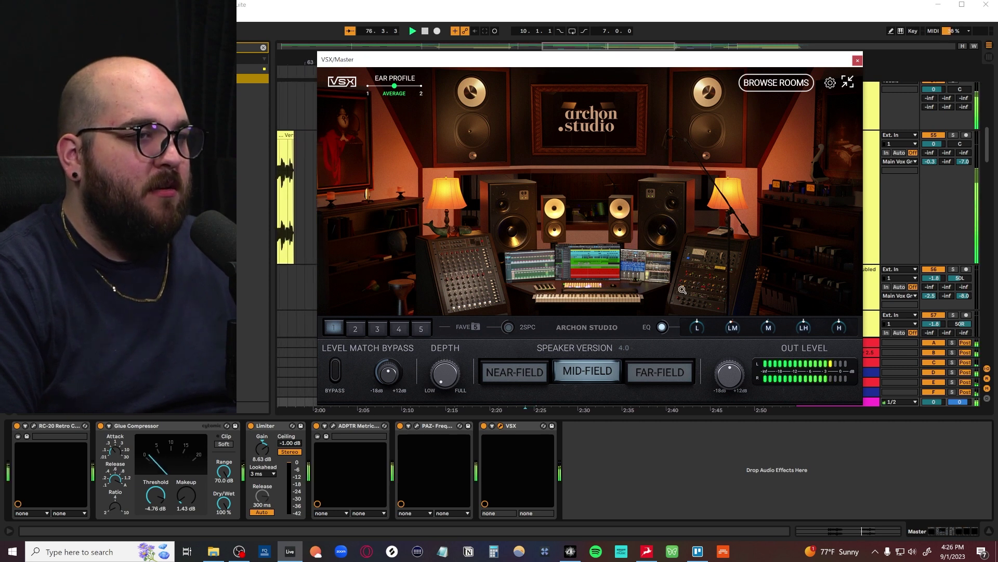
pyautogui.click(660, 372)
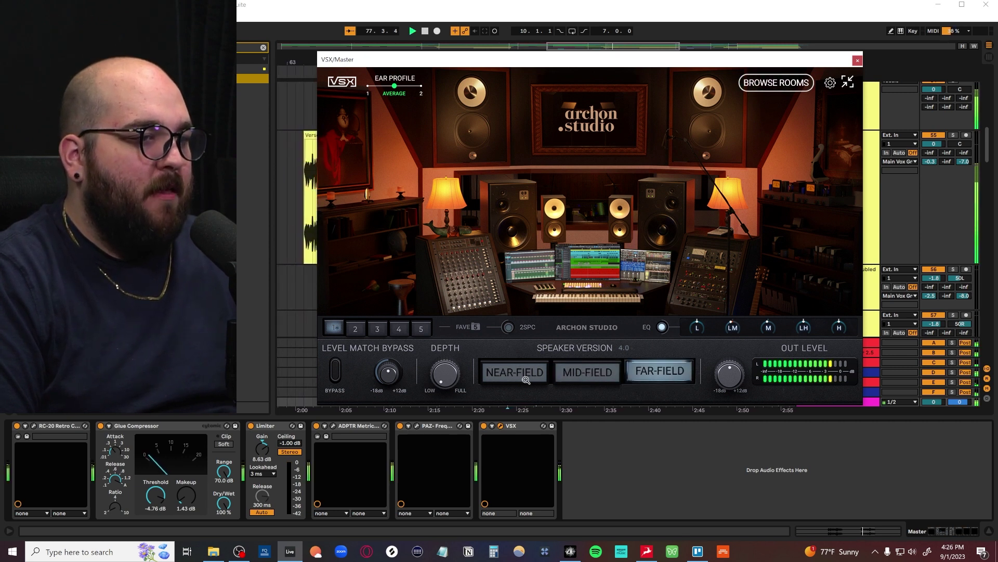
pyautogui.click(514, 373)
pyautogui.click(598, 377)
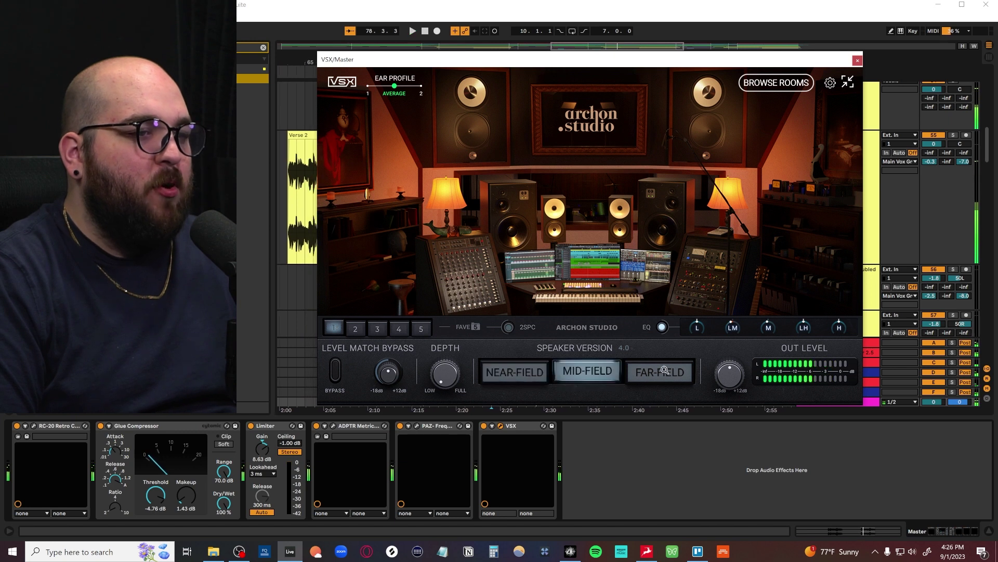
pyautogui.click(660, 373)
pyautogui.click(584, 370)
pyautogui.click(521, 373)
pyautogui.click(574, 374)
pyautogui.click(667, 371)
pyautogui.click(520, 373)
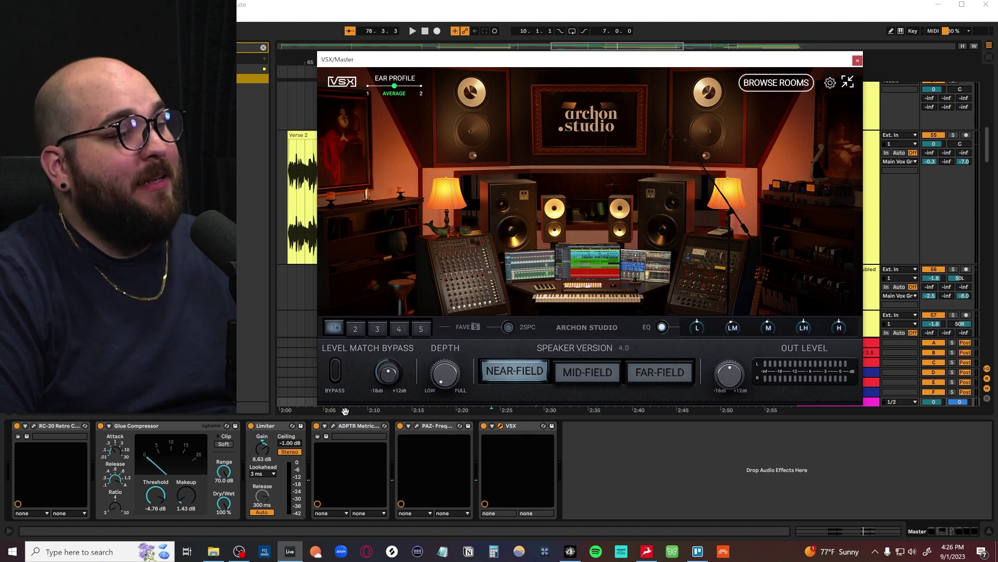
# Step: Reopen MetricAB, switch through its three references ending on About You, and lower its window to bring VSX back in front
pyautogui.click(333, 425)
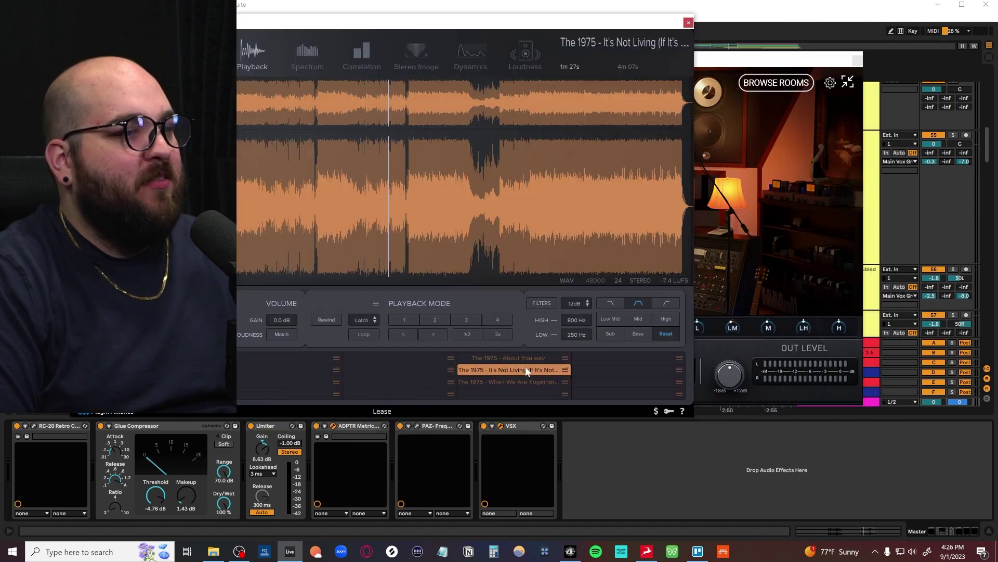
pyautogui.click(527, 382)
pyautogui.click(527, 370)
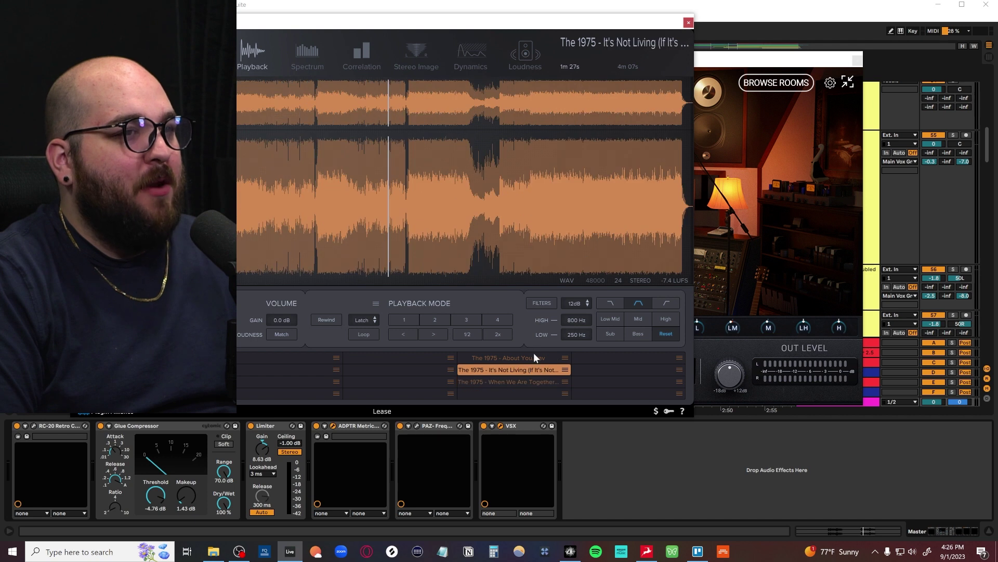
pyautogui.click(534, 356)
pyautogui.moveTo(463, 21); pyautogui.dragTo(463, 153)
pyautogui.click(520, 72)
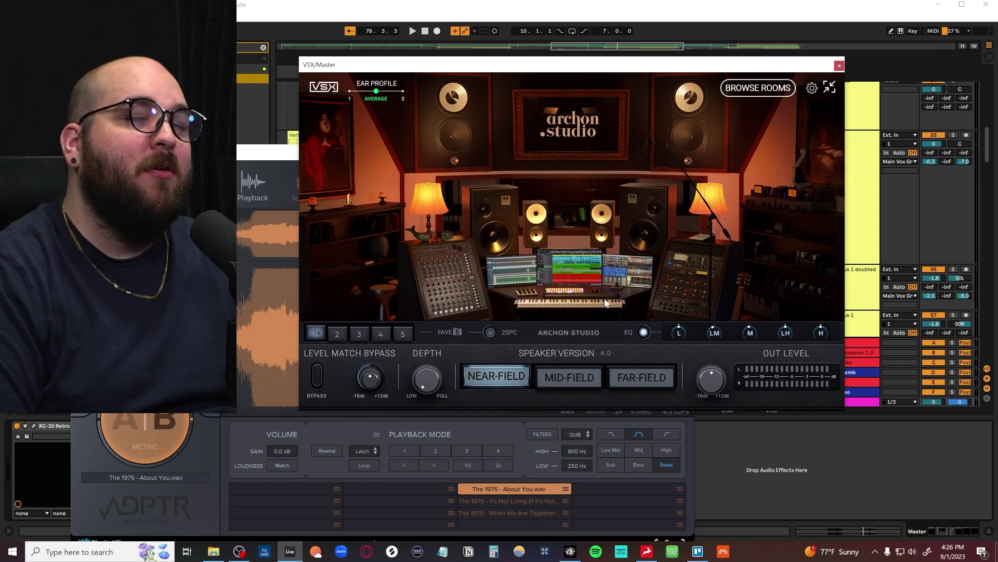
# Step: Switch the VSX room, apply MetricAB's Low Mid filter in the Spectrum view, and select the When We Are Together and About You references
pyautogui.click(403, 334)
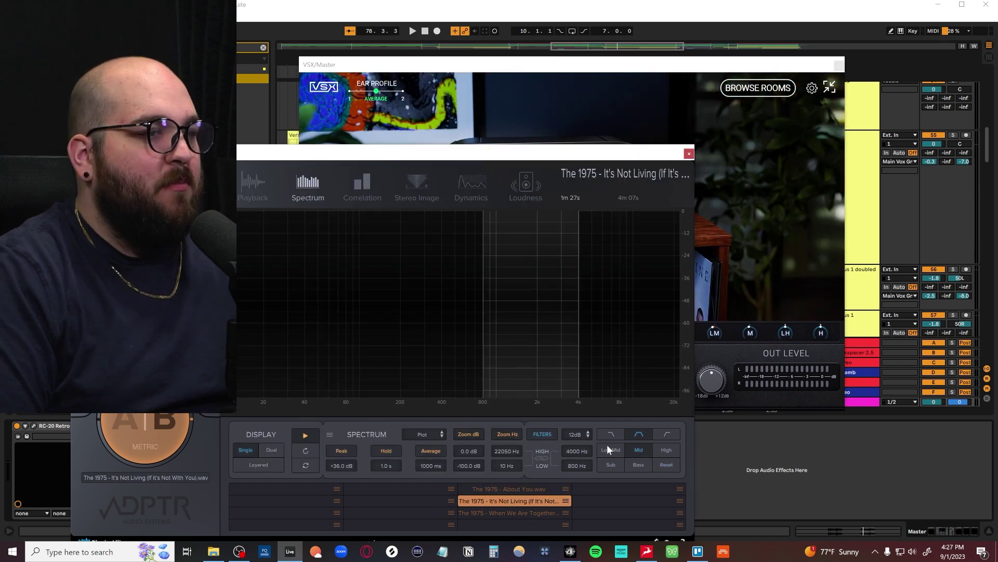
pyautogui.click(610, 447)
pyautogui.click(510, 512)
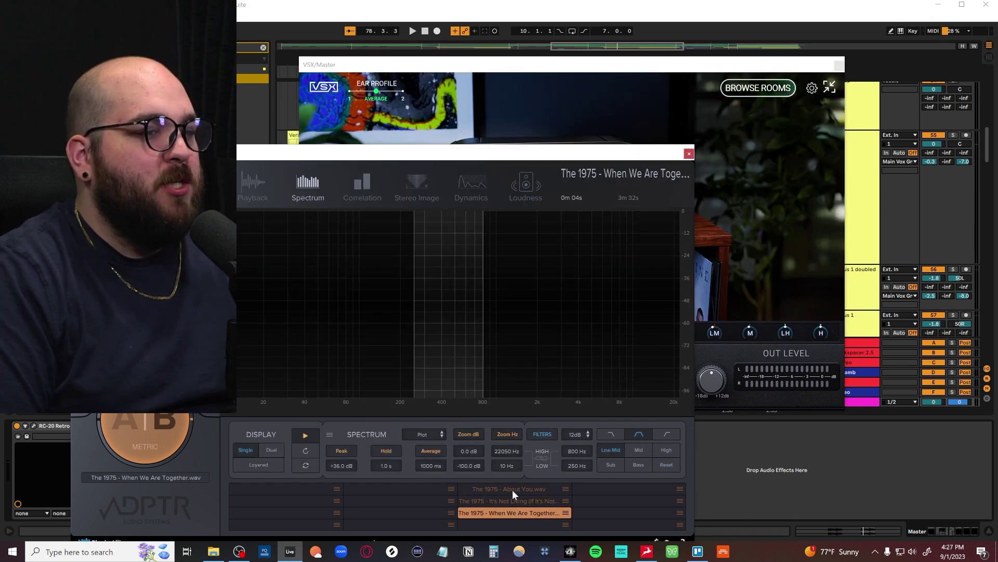
pyautogui.click(512, 488)
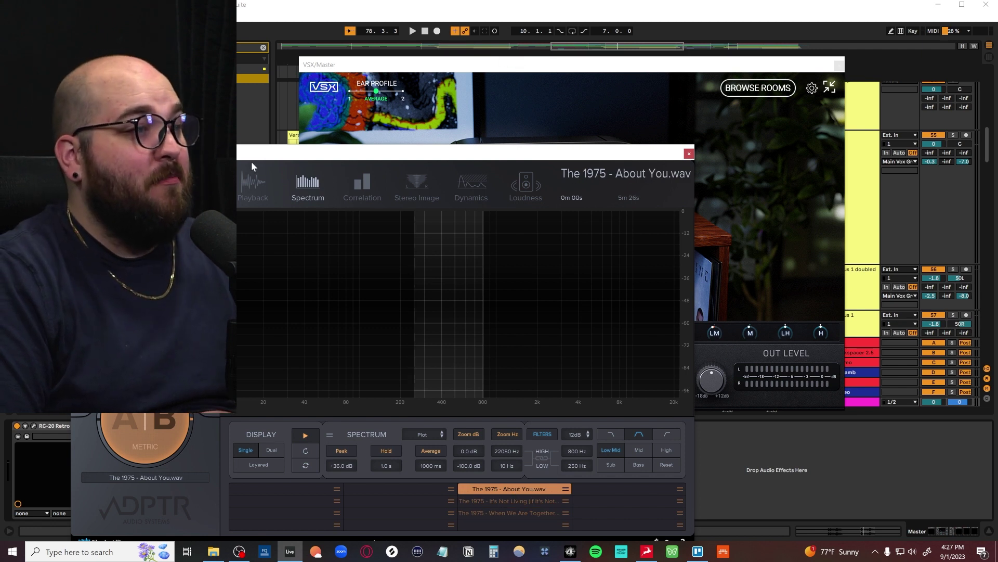
# Step: Bring VSX forward and switch back through its favourite rooms, from the car to Archon Studio with the mid-field speakers
pyautogui.click(576, 81)
pyautogui.click(380, 333)
pyautogui.click(358, 334)
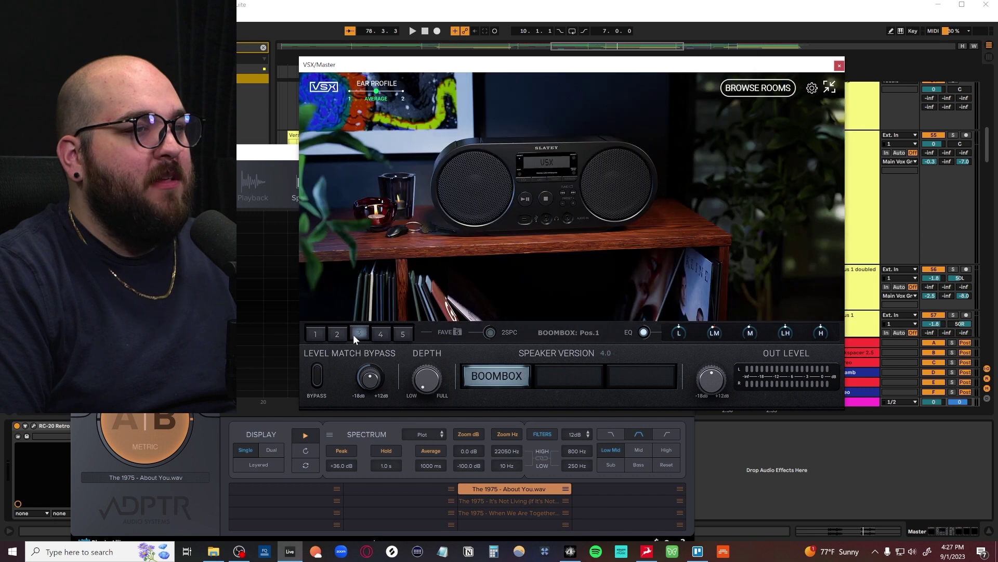
pyautogui.click(339, 336)
pyautogui.click(323, 335)
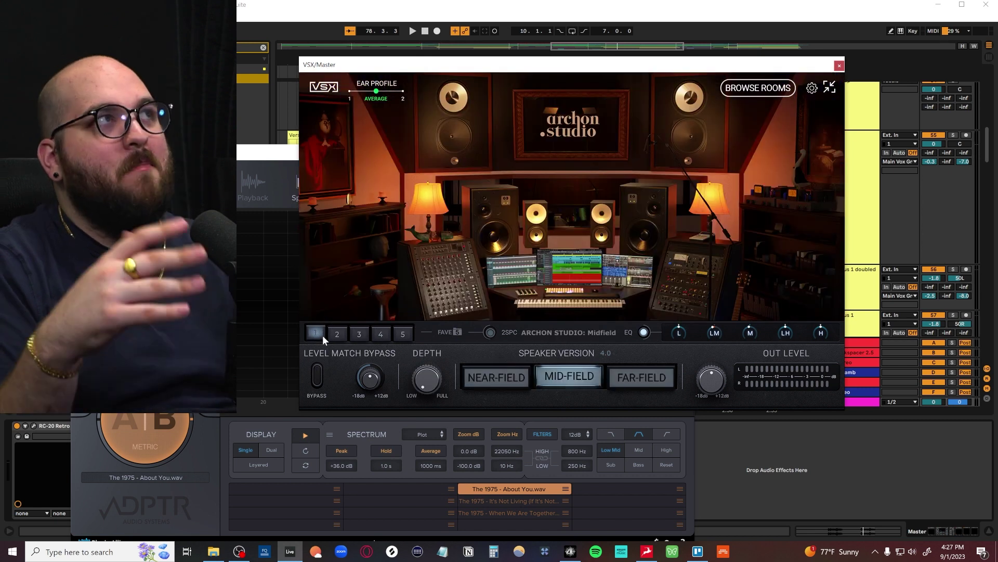